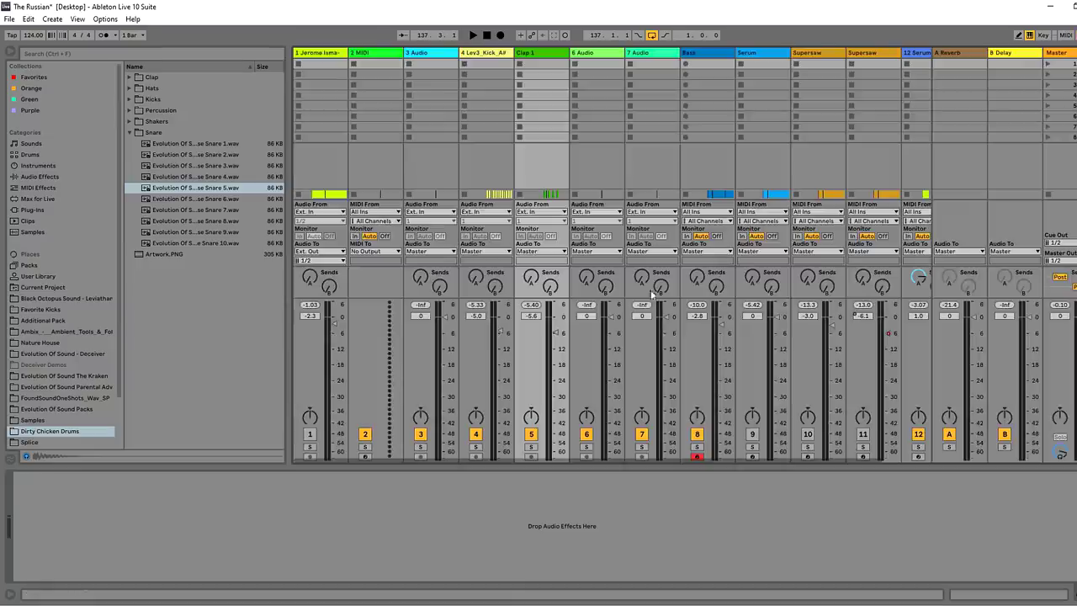
Play the arrangement loop at bar 137 and watch the kick and clap levels in the mixer
key("Tab")
key("space")
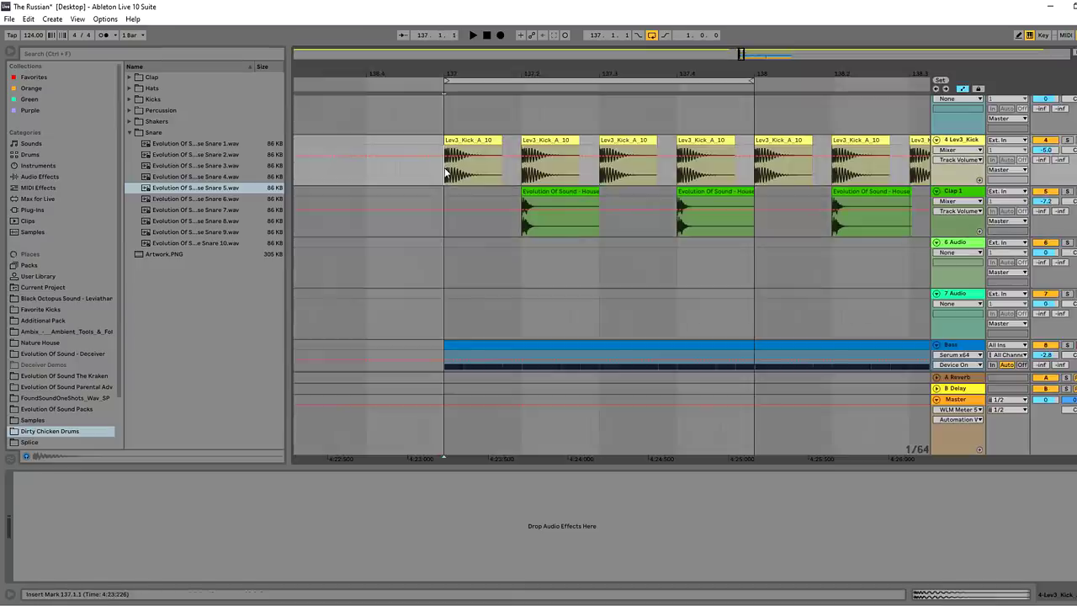
key("Tab")
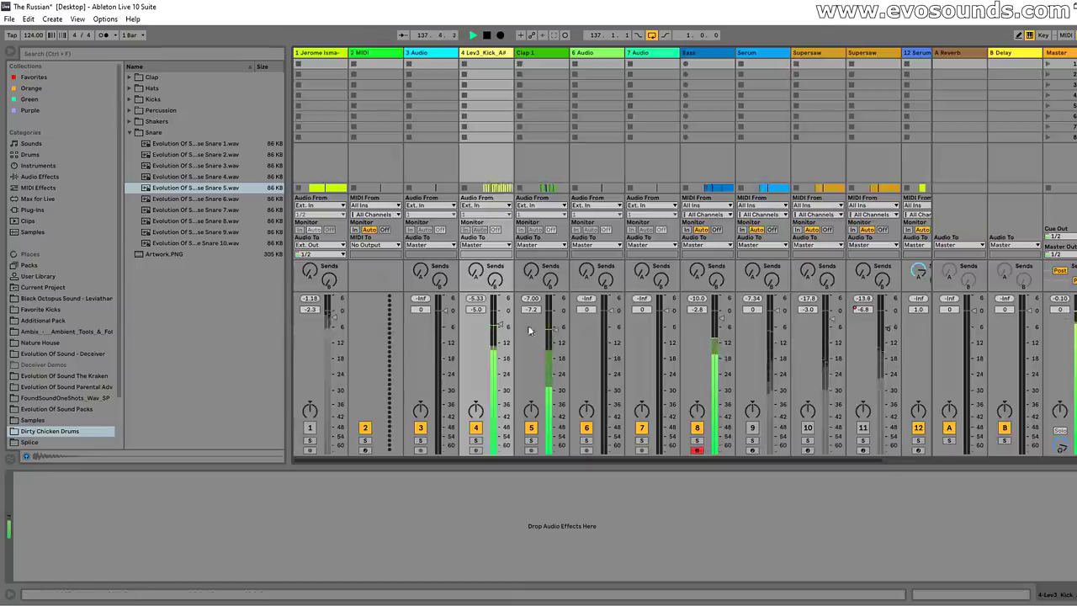
Search the audio effects for "MONO" and load the Utility preset Mono.adv onto the Clap 1 track
left_click(260, 52)
type("MONO")
left_click(40, 177)
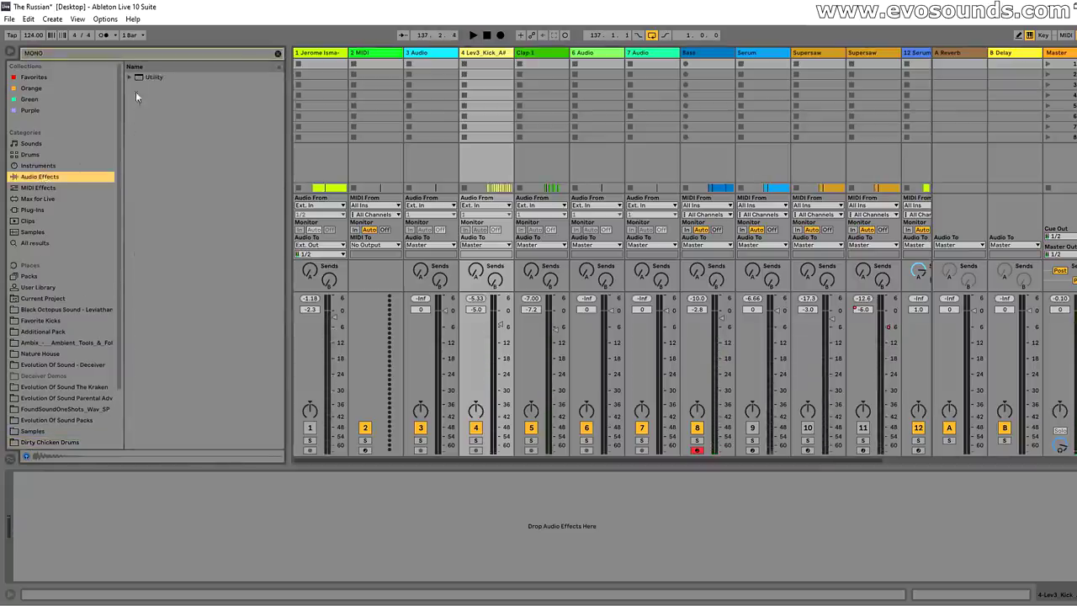
double_click(155, 101)
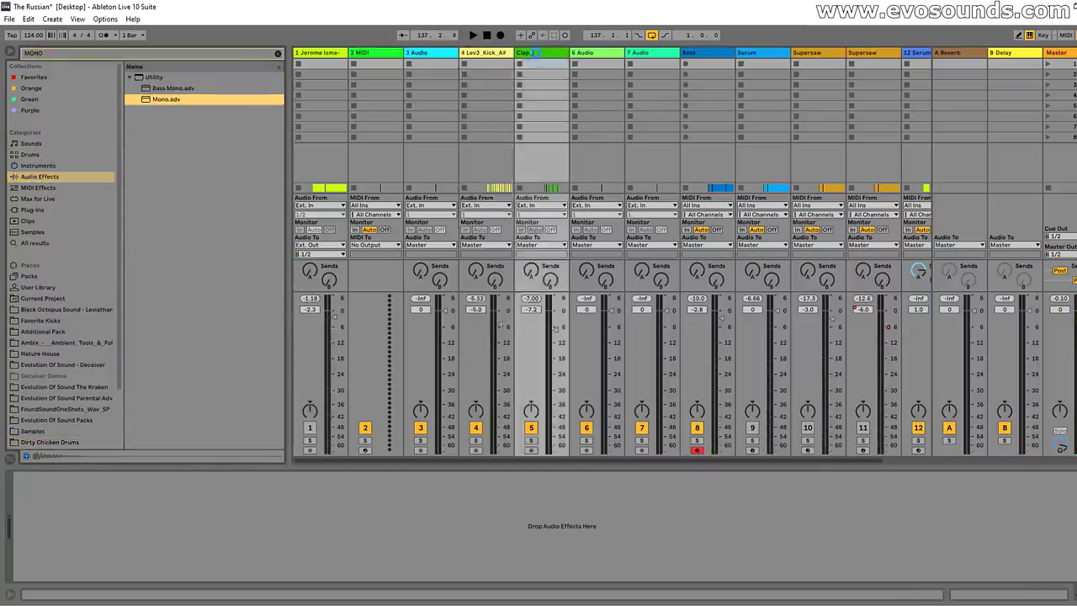
Return to the arrangement, select the first House Clap 5 clip and listen to the loop with the mono clap
key("Tab")
left_click(548, 194)
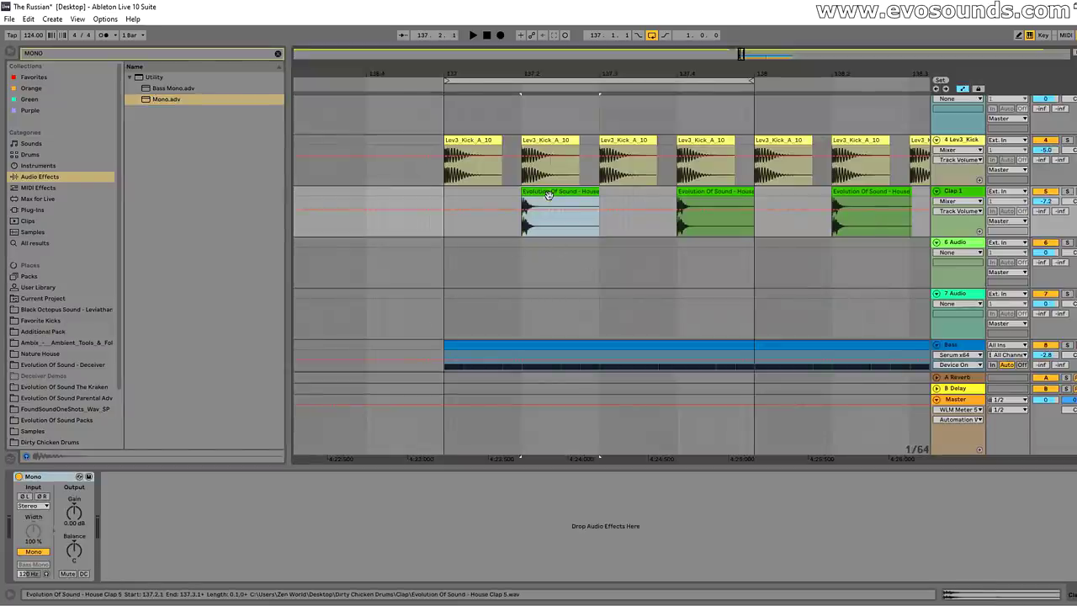
key("space")
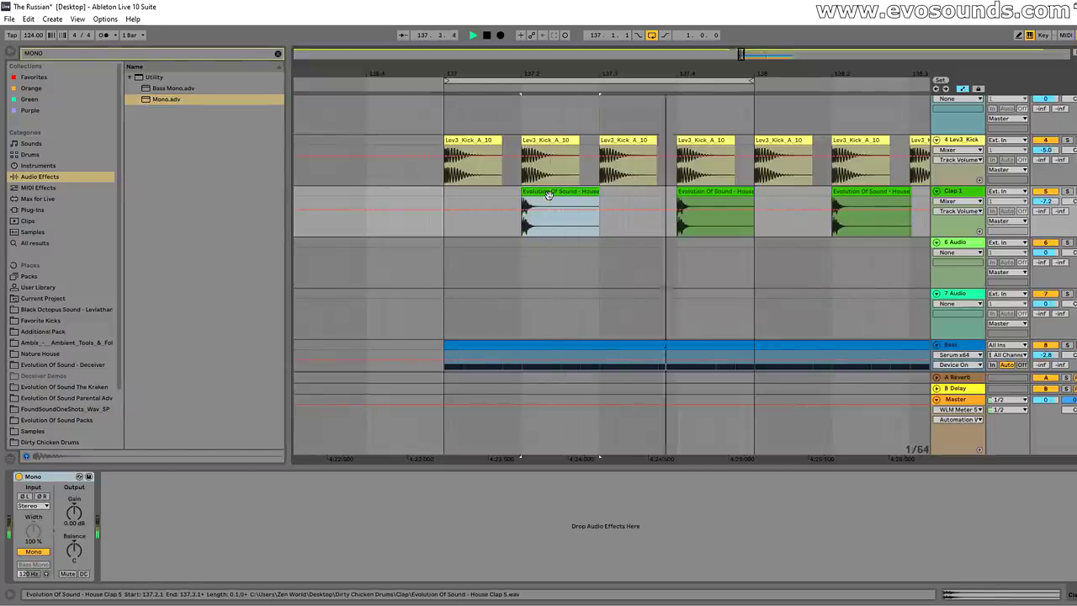
key("space")
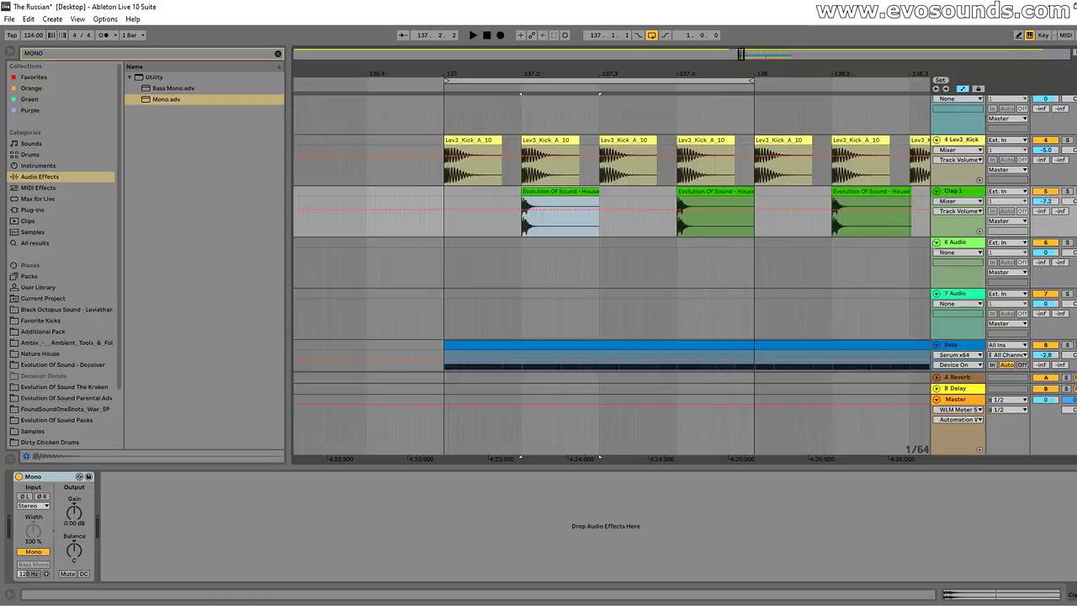
Search the audio effects for "eq" and add EQ Eight after Mono on the Clap 1 track
left_click(962, 298)
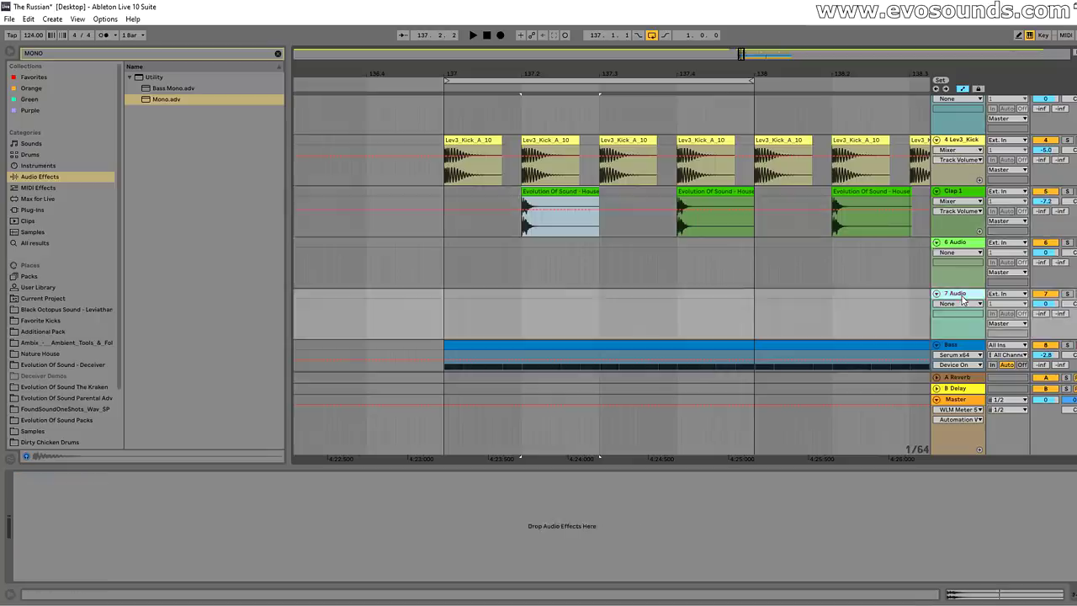
left_click(599, 203)
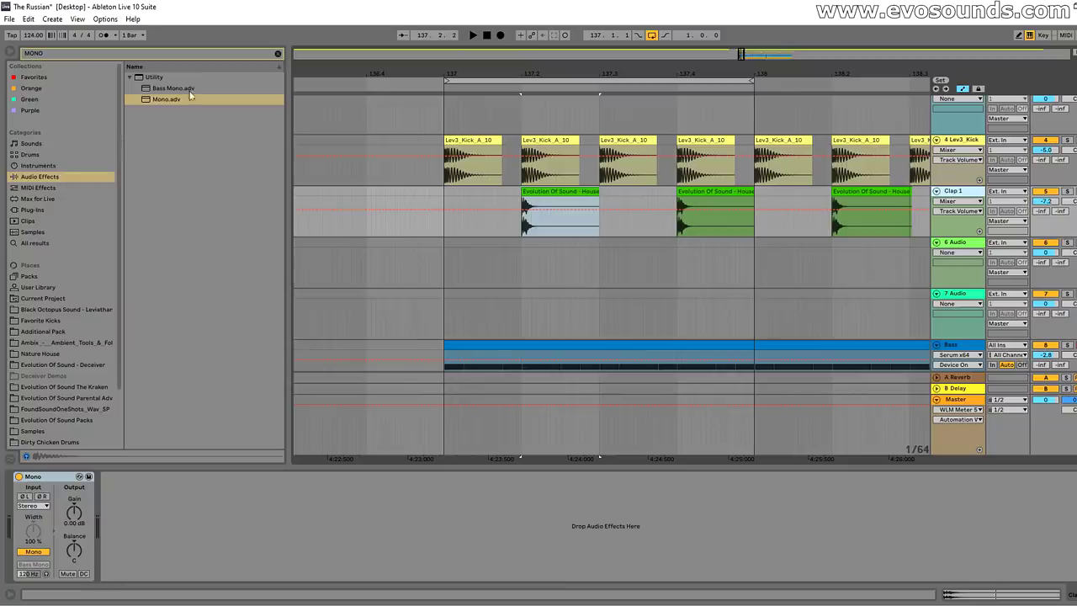
left_click(278, 54)
type("eq")
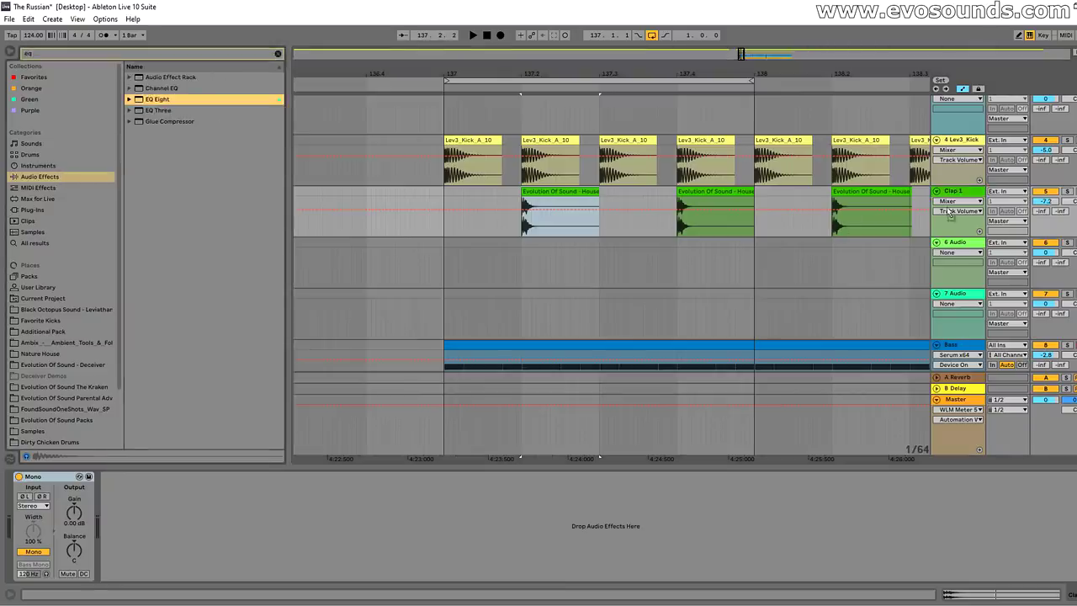
left_click_drag(949, 213, 949, 213)
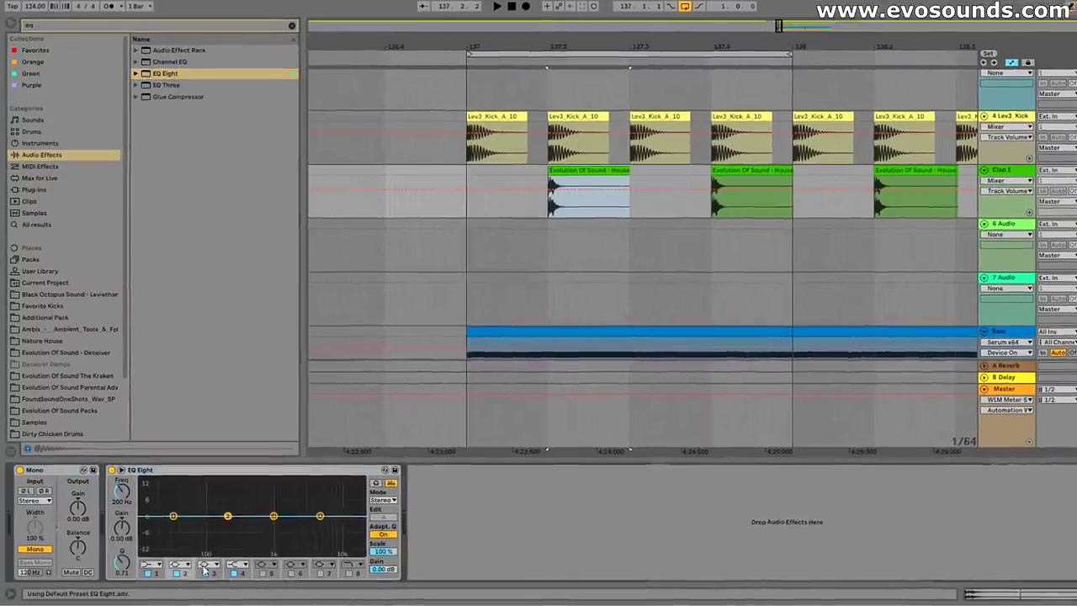
Make EQ Eight band 2 on the clap a low cut between 100 Hz and 1 kHz, and set band 3 to 1.02 kHz at 0.37 dB
left_click(171, 565)
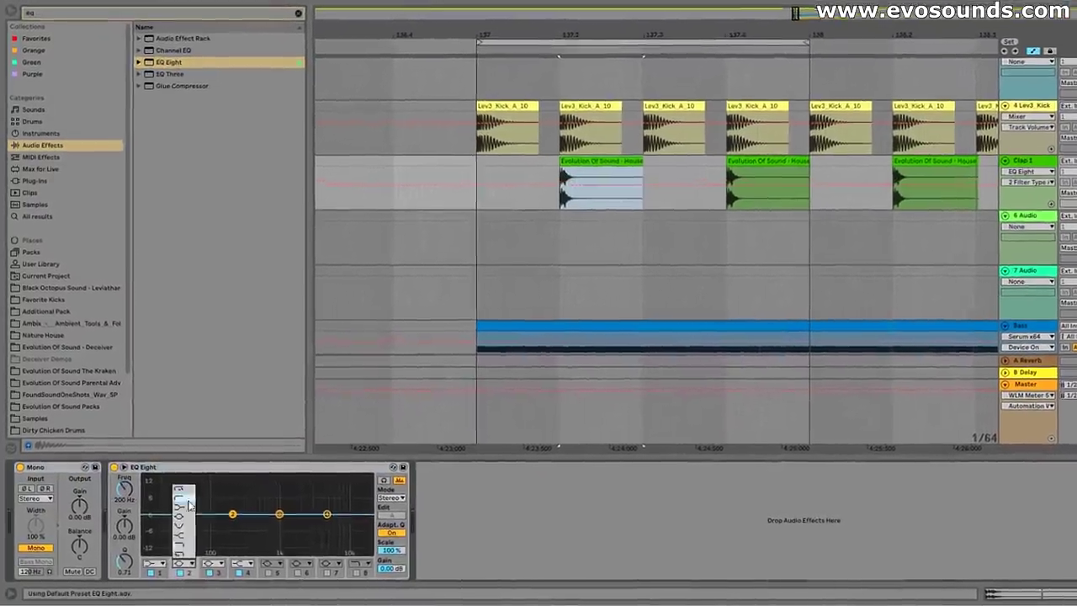
left_click(189, 503)
left_click_drag(233, 522, 392, 419)
left_click_drag(411, 422, 411, 449)
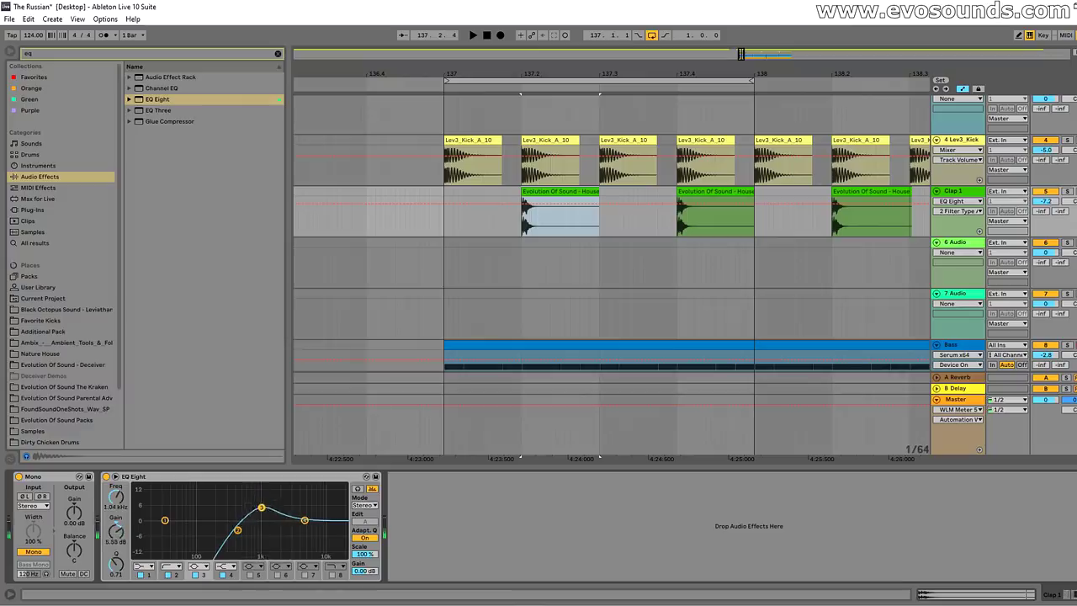
left_click_drag(262, 508, 260, 520)
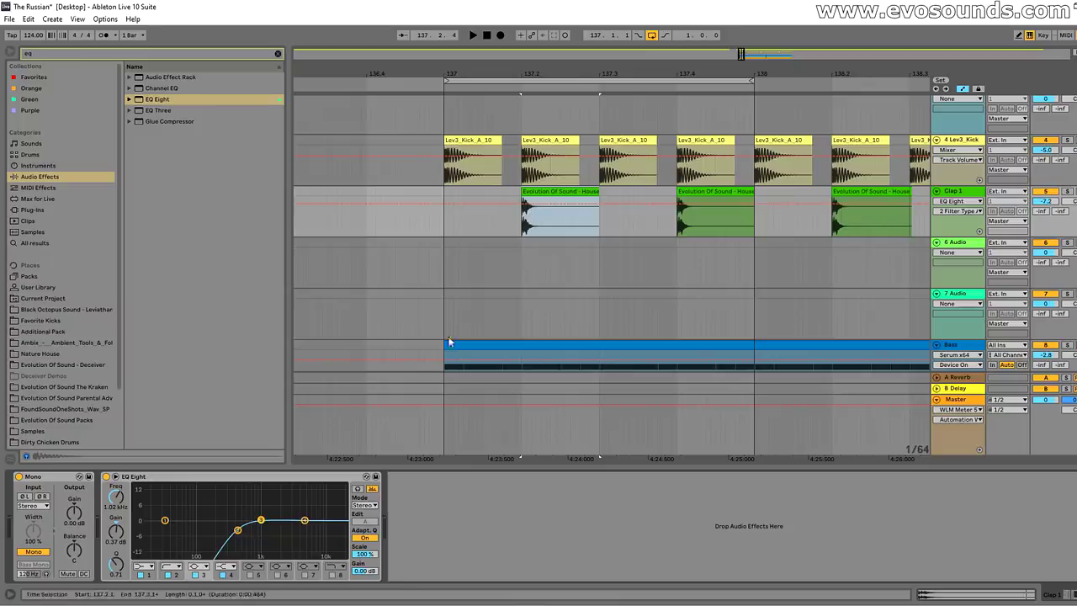
Inspect the clap's opening transient against the kick and set EQ Eight band 3 to 474 Hz with 1.12 dB gain
left_click_drag(740, 54, 724, 142)
left_click_drag(482, 225, 544, 229)
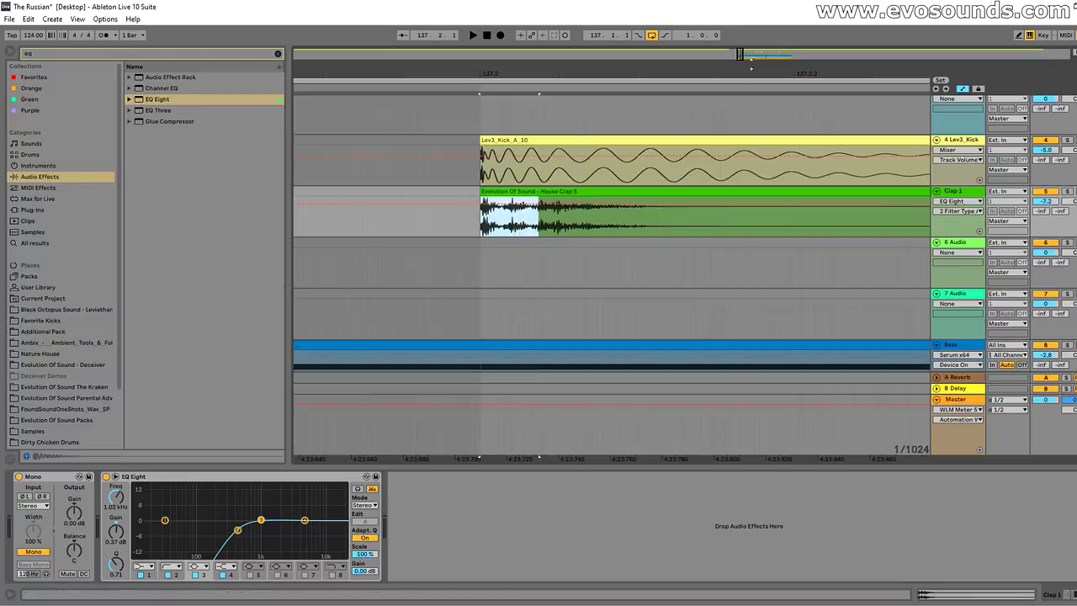
mouse_move(740, 55)
left_mouse_down()
mouse_move(739, 16)
mouse_move(740, 53)
left_mouse_up()
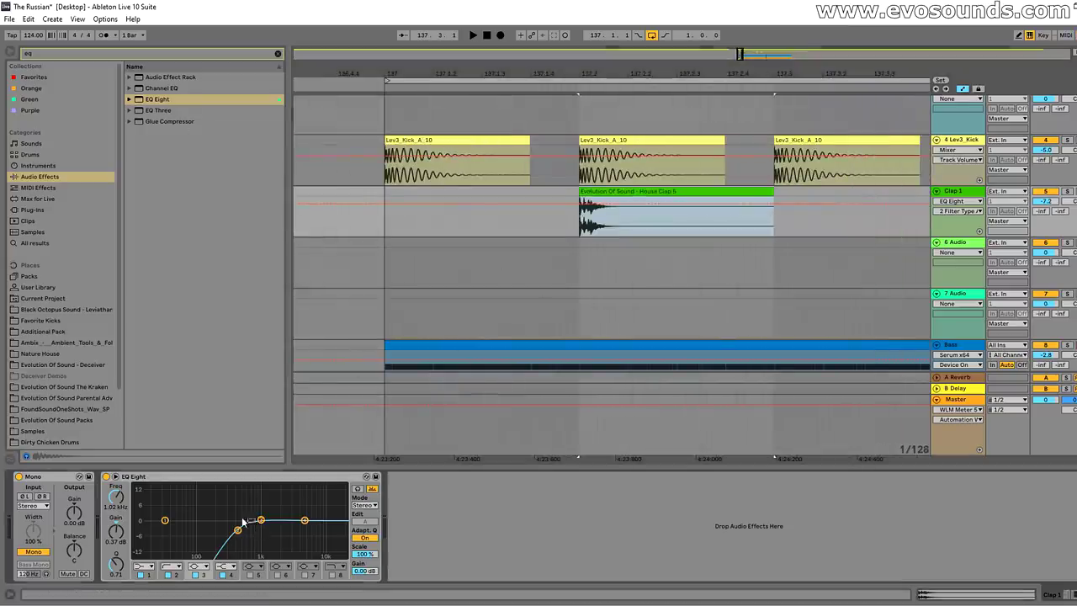
mouse_move(261, 519)
left_mouse_down()
mouse_move(199, 502)
mouse_move(204, 551)
mouse_move(243, 500)
mouse_move(240, 519)
left_mouse_up()
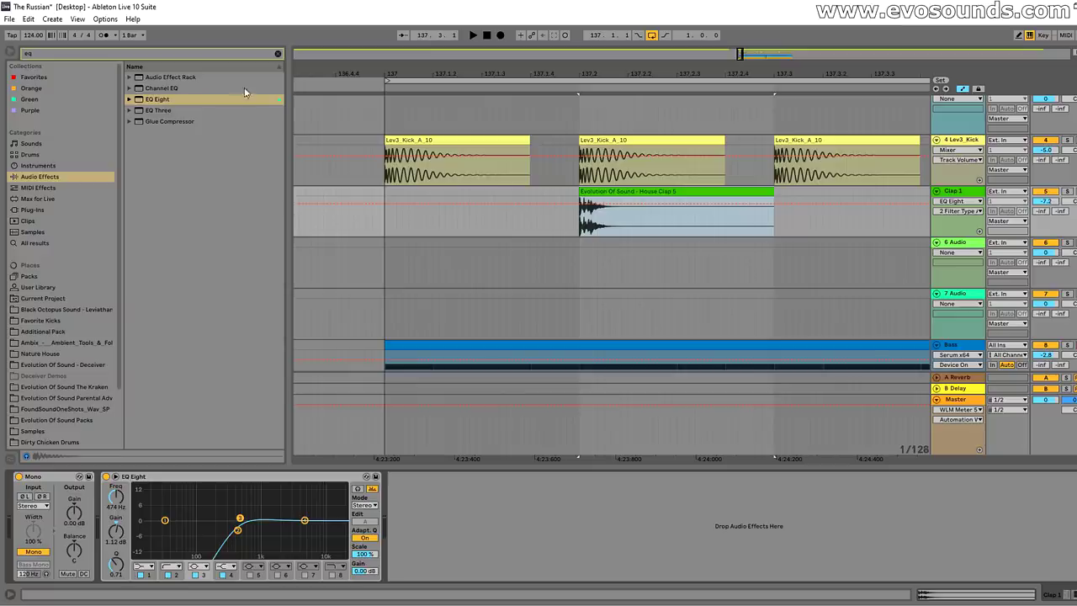
Audition House Snare 1 to 5 from the Dirty Chicken Drums pack and place House Snare 5 on track 6 under the first clap
left_click(278, 53)
scroll(55, 396, "down", 2)
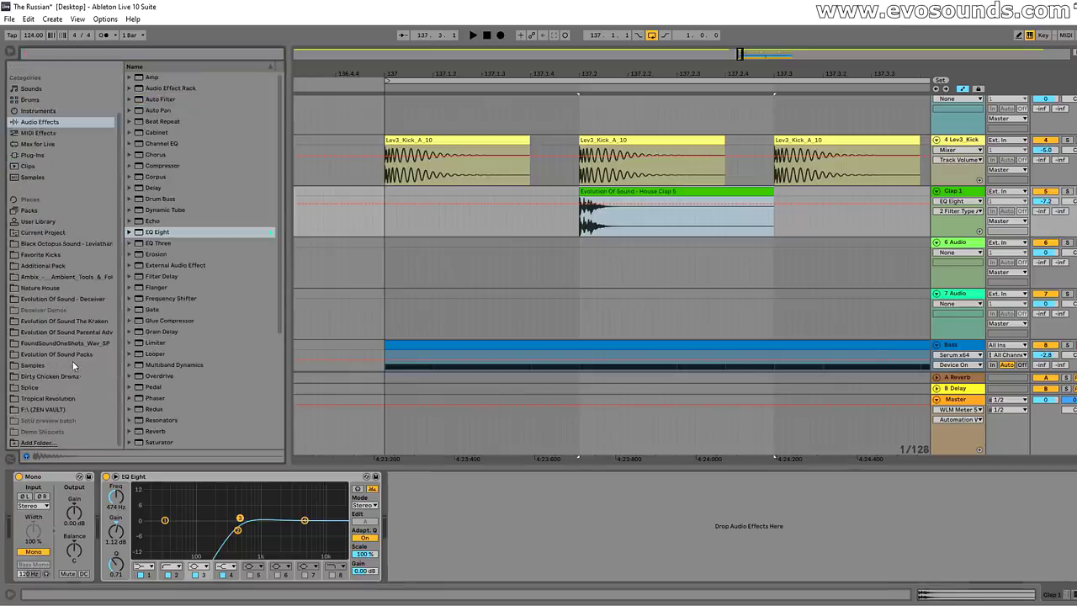
left_click(58, 378)
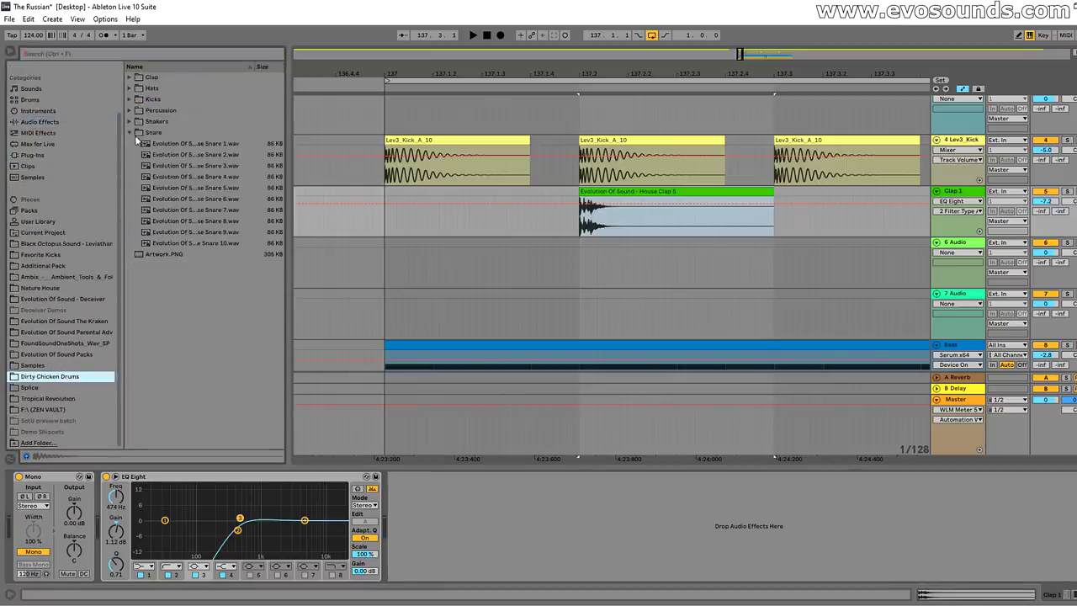
left_click(136, 136)
left_click(175, 147)
left_click(200, 156)
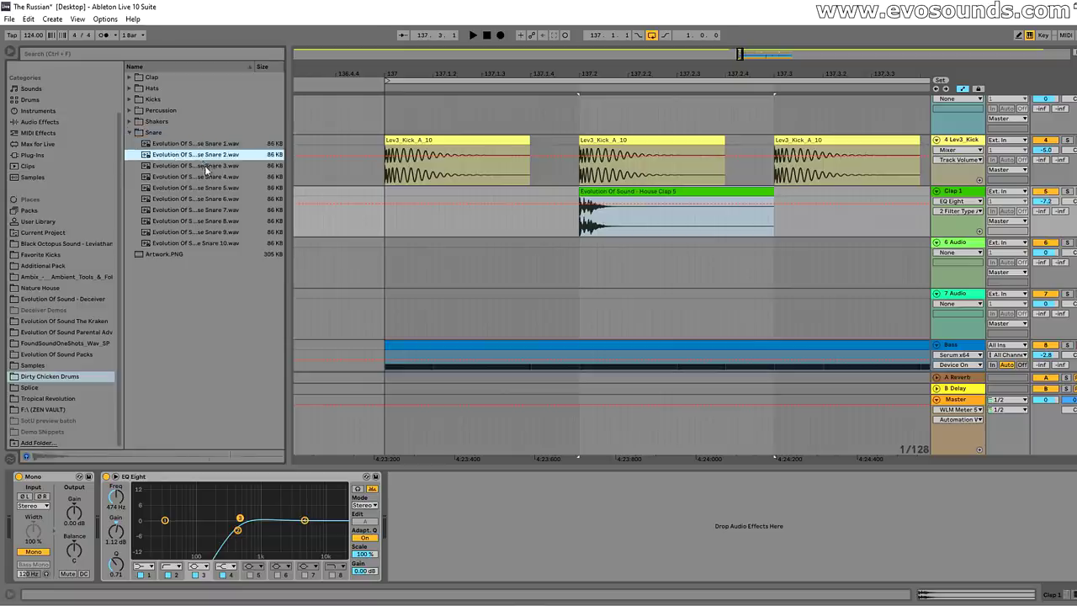
left_click(205, 168)
left_click(218, 179)
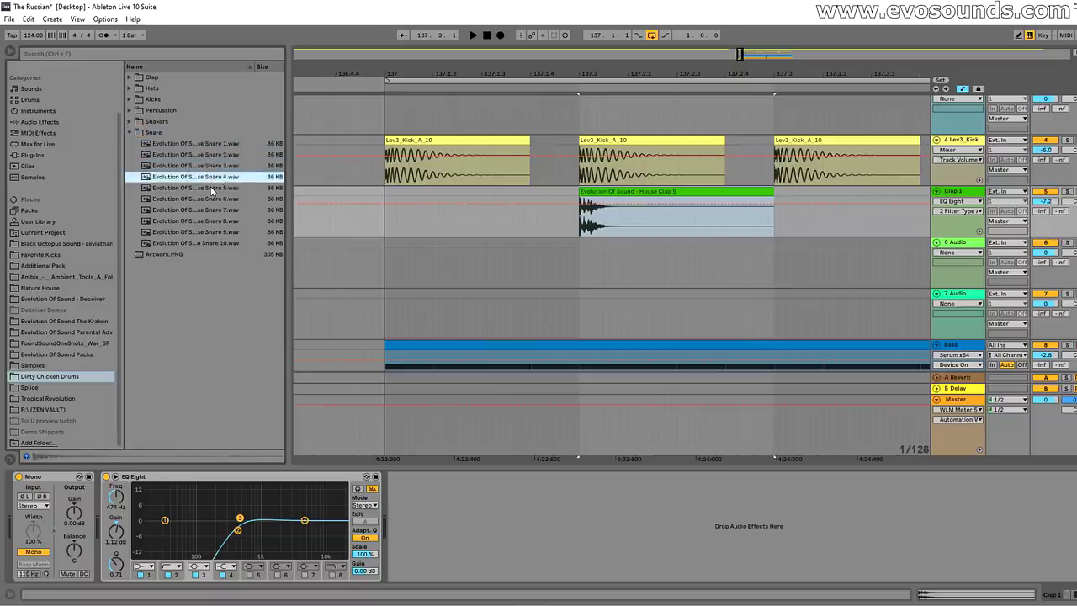
left_click(211, 189)
left_click_drag(216, 202, 589, 261)
Set the snare track's volume to -8.2 dB and play the loop to check its level in the mixer
left_click_drag(1047, 253, 1046, 273)
key("Tab")
key("space")
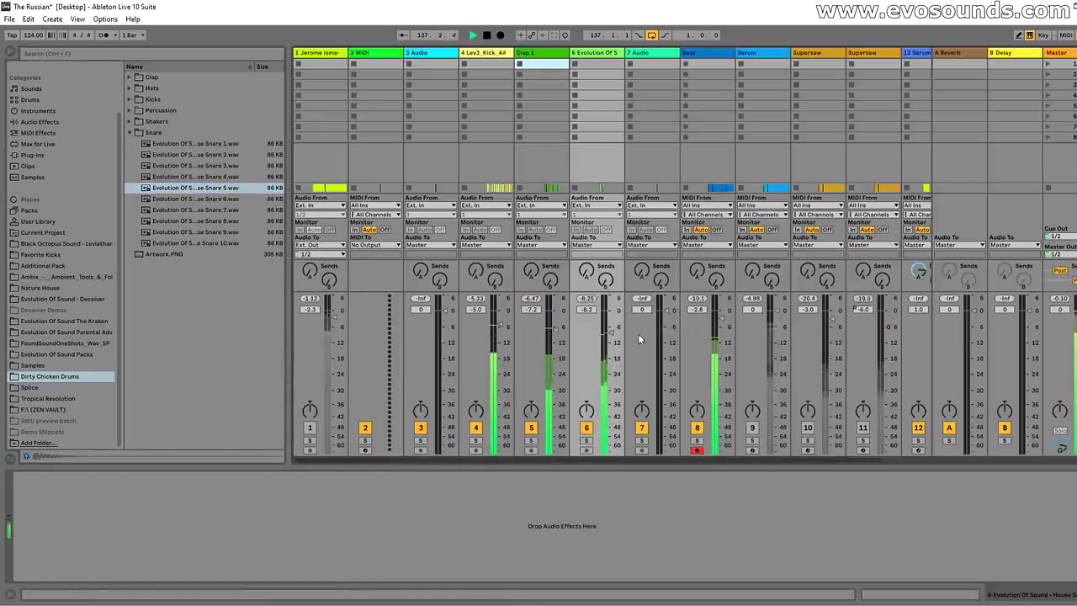
key("Tab")
key("Tab")
key("space")
key("Tab")
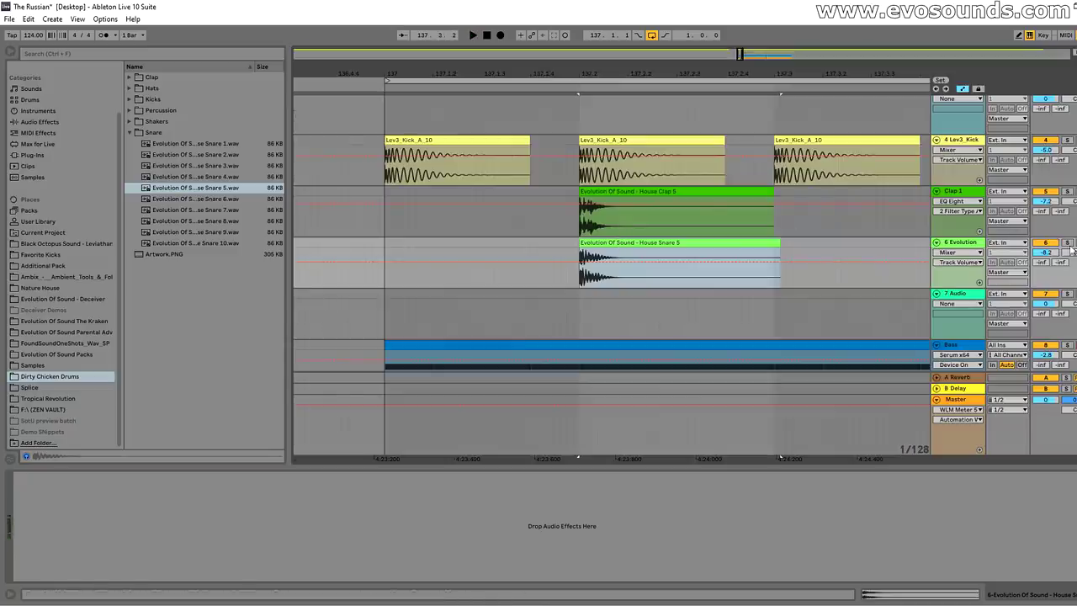
Solo the clap and snare to compare them, lower the snare track to -10.5 dB, and unsolo to hear the full loop
left_click(1068, 192)
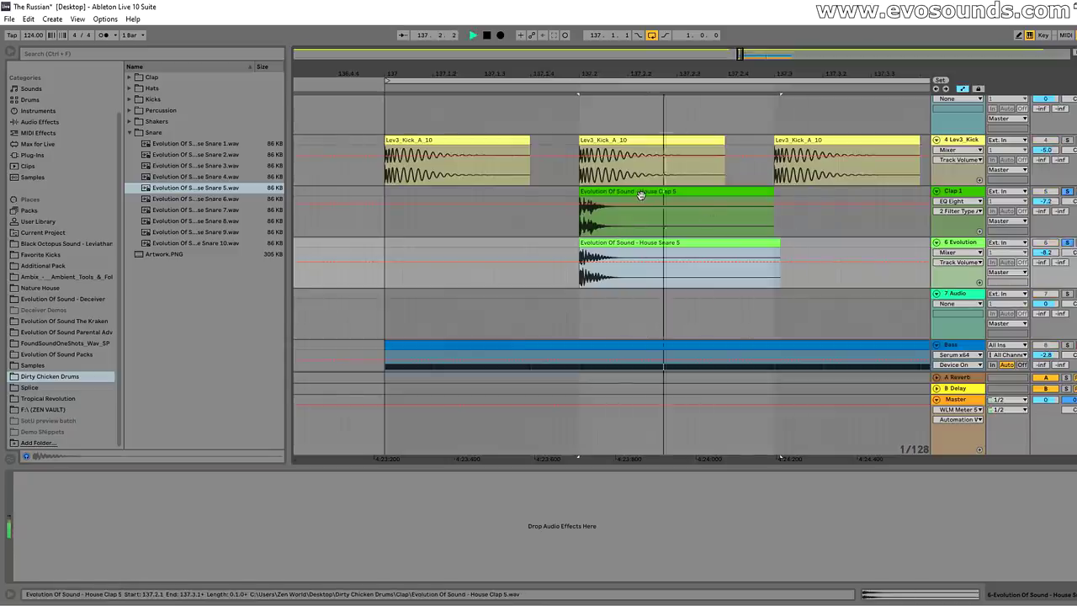
key("space")
key("space")
left_click_drag(1046, 253, 1046, 261)
key("space")
key("space")
left_click(1068, 243)
key("space")
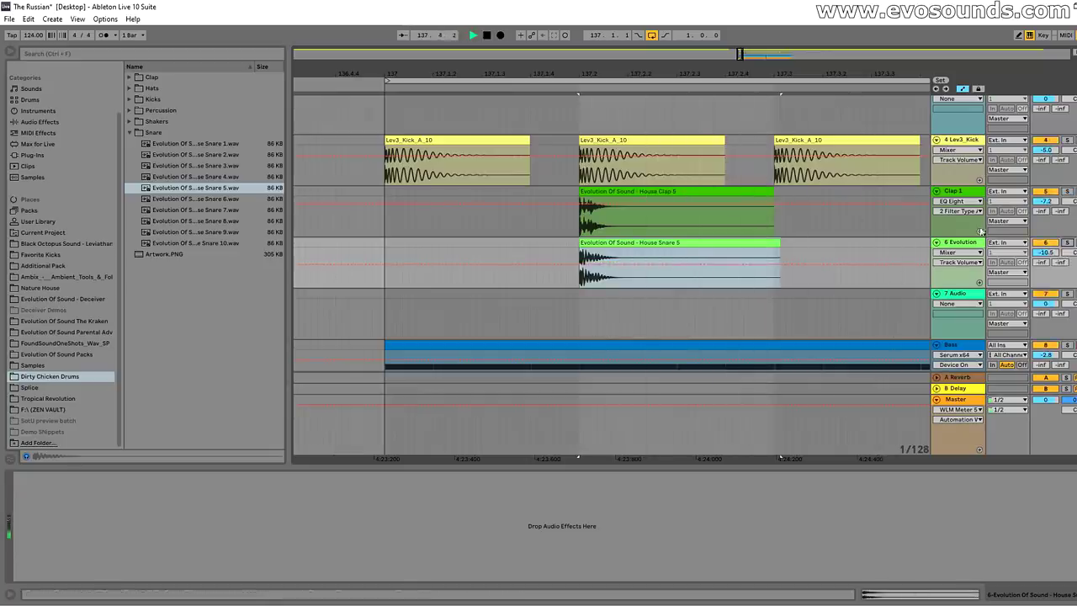
key("space")
Search the audio effects for "eq" and add EQ Eight to the snare track
left_click(38, 132)
left_click(40, 122)
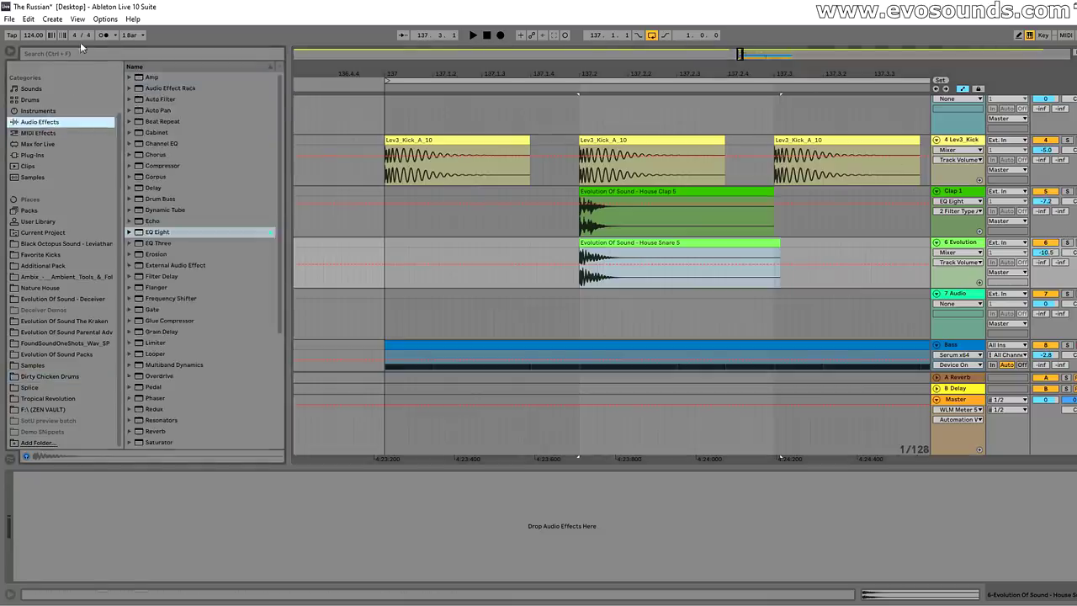
left_click(80, 52)
type("eq")
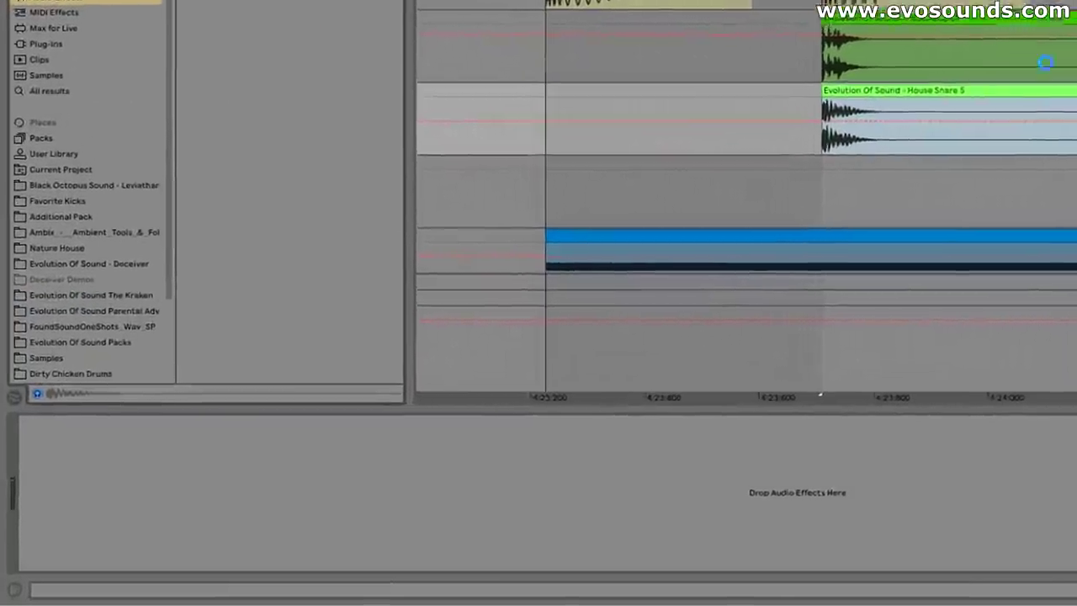
left_click_drag(219, 2, 873, 145)
Enable band 8 of the snare's EQ Eight as a high cut at 1.74 kHz and make band 2 a low cut at 121 Hz
left_click(450, 550)
left_click_drag(479, 468, 345, 468)
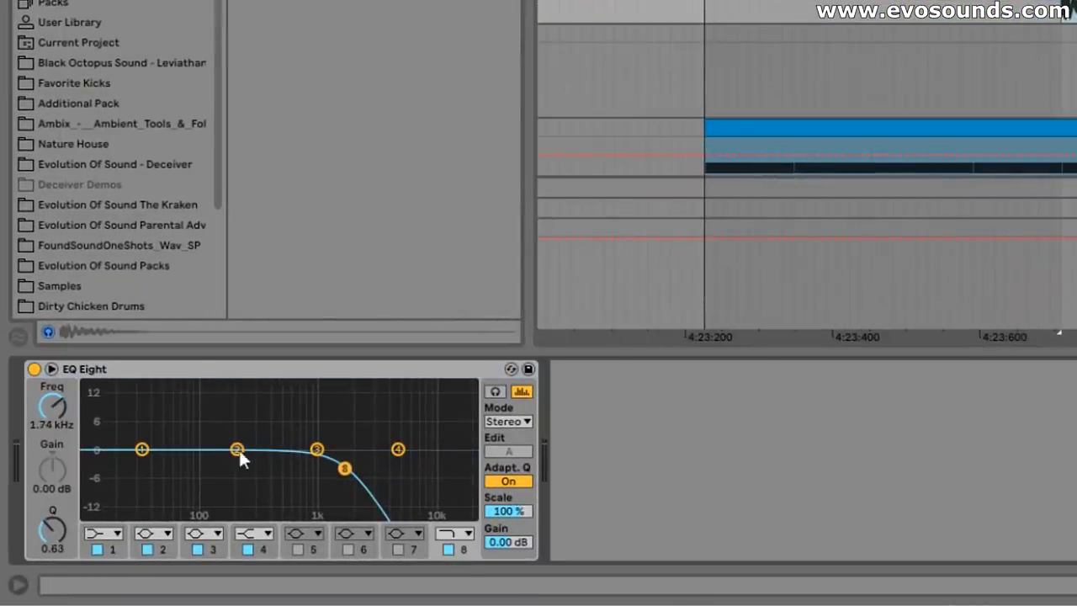
left_click(237, 449)
left_click(155, 534)
left_click(154, 426)
left_click_drag(245, 477, 200, 472)
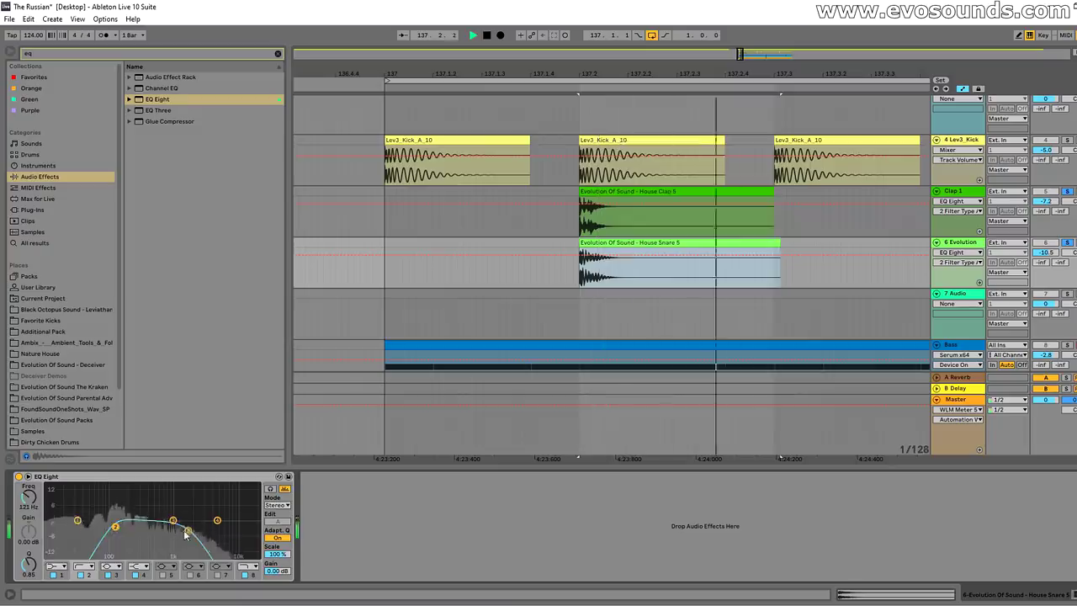
Move the snare's band 8 high cut to 13.2 kHz with a Q of 0.29 and listen to the loop
left_click_drag(185, 534, 256, 526)
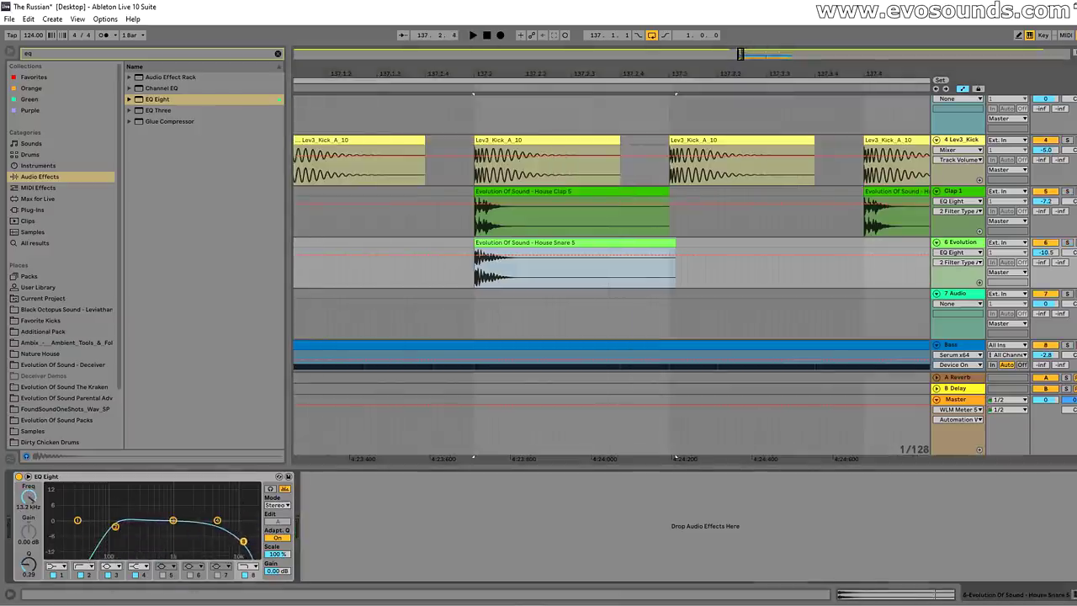
key("space")
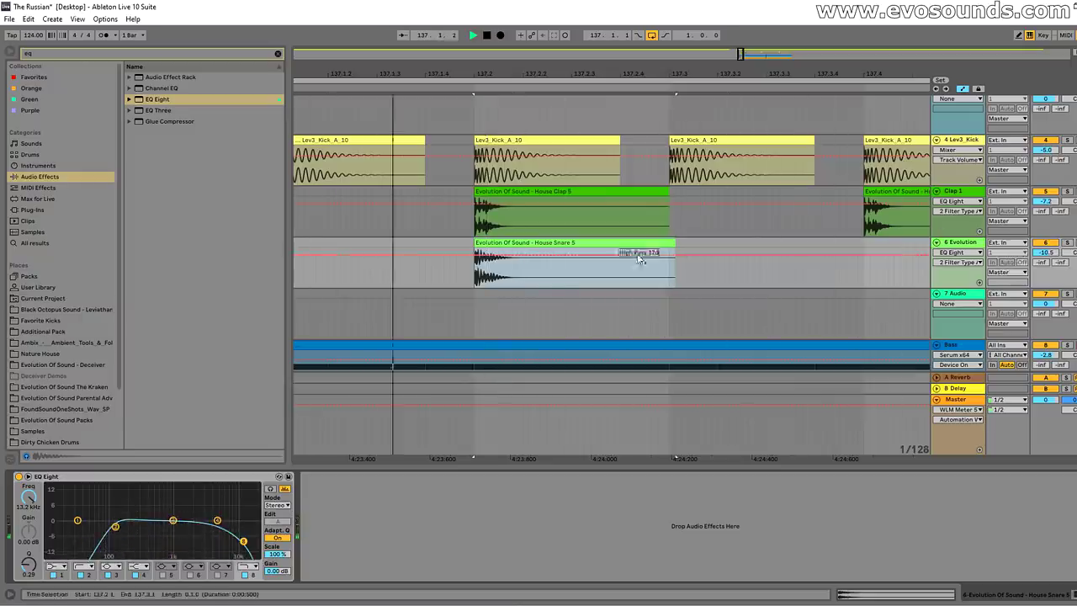
key("space")
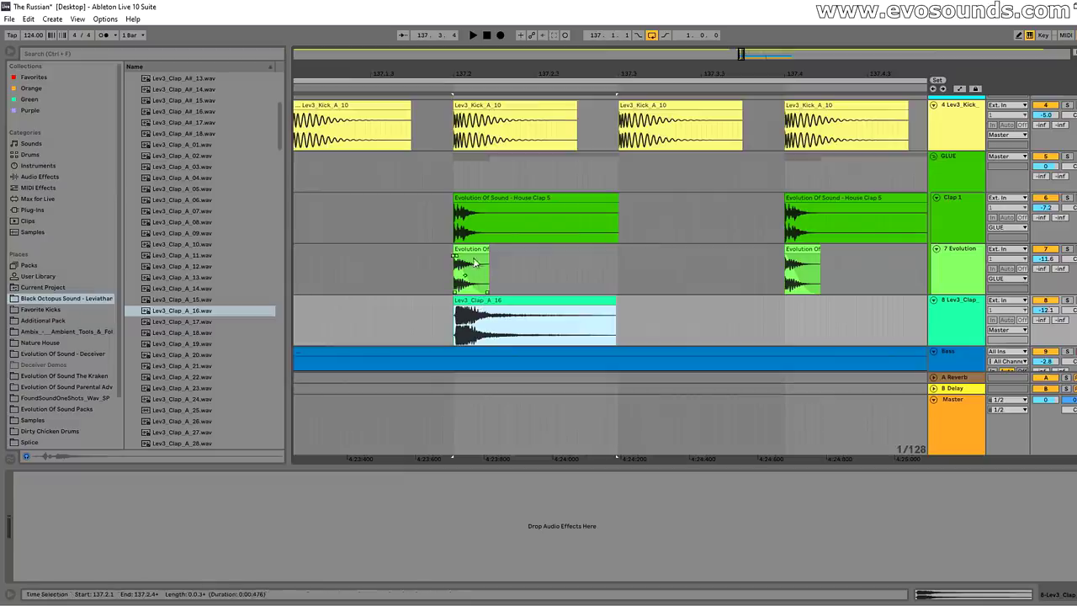
Review the shortened snare clip, solo the Lev3_Clap_A_16 track and listen to that layer alone
left_click(484, 271)
left_click_drag(741, 54, 741, 54)
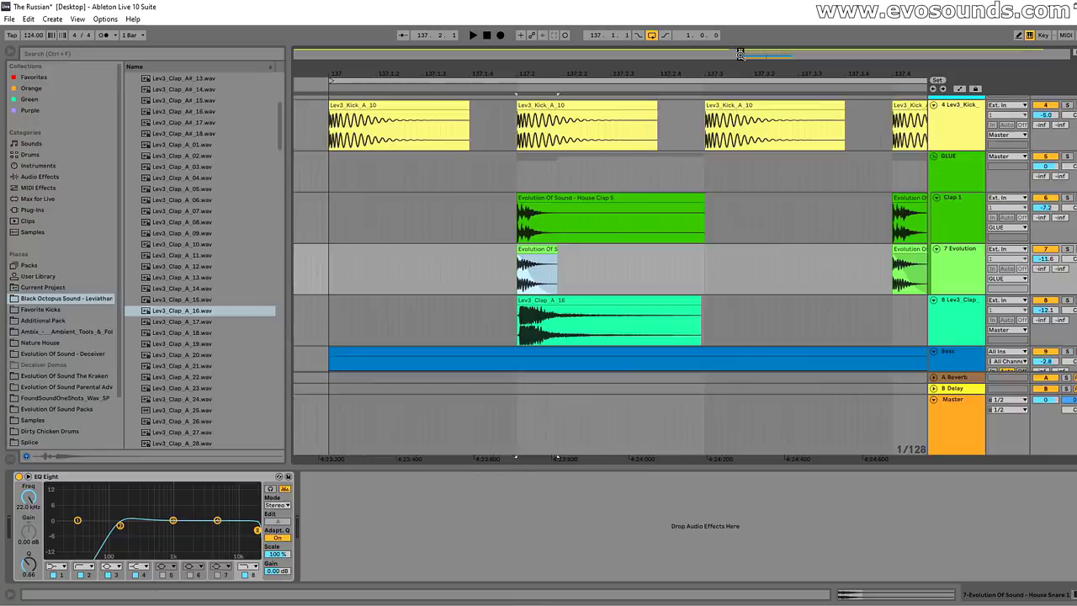
left_click(575, 313)
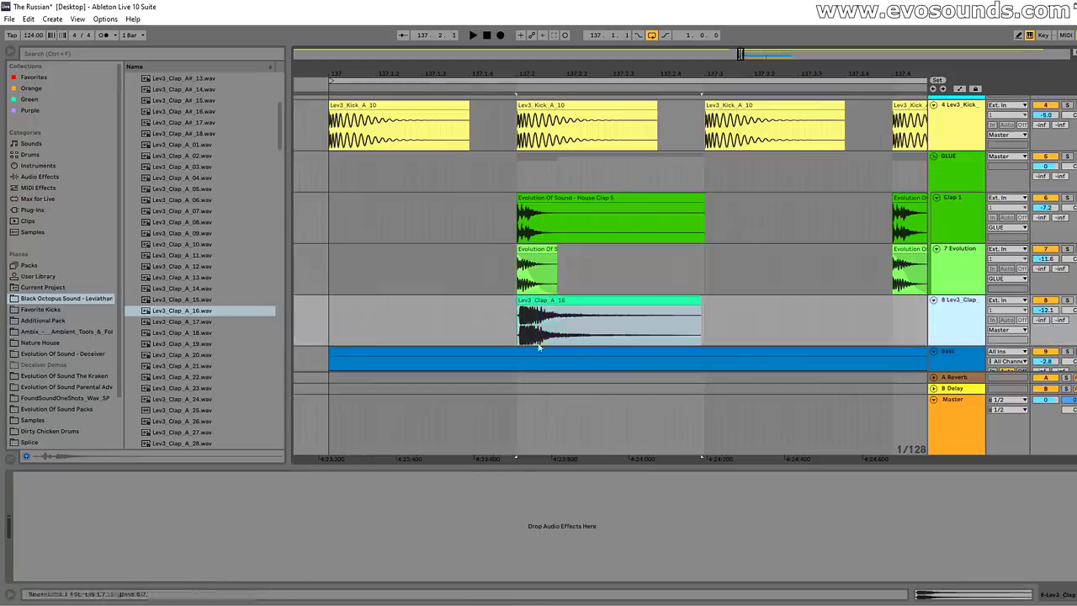
left_click(1068, 300)
key("space")
key("space")
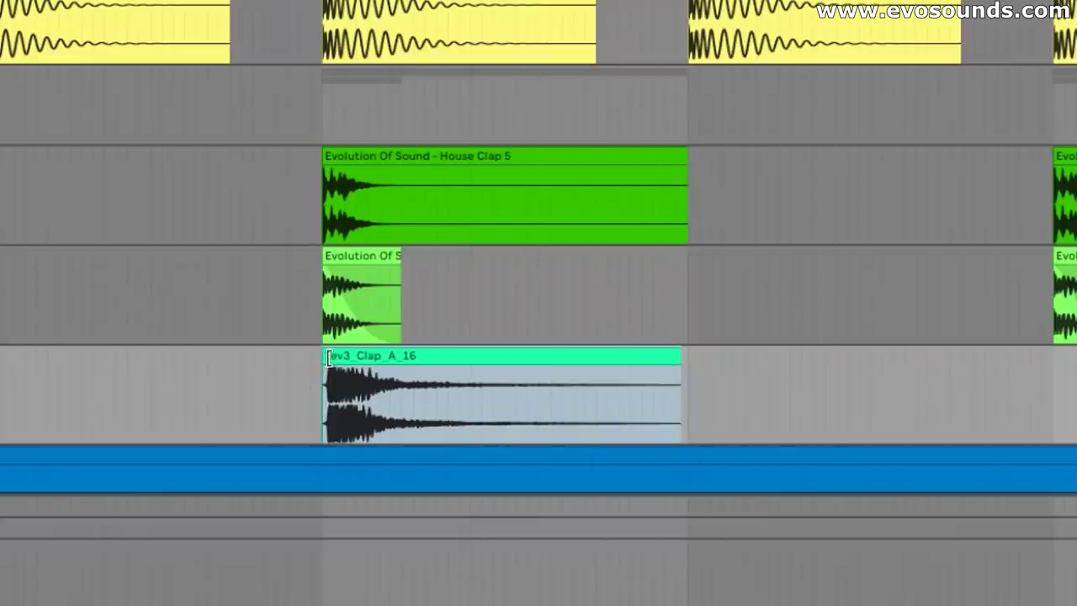
Trim the beginning of the Lev3_Clap_A_16 clip, line it up with beat 137.2 and give it a short fade-in
left_click_drag(326, 369, 389, 372)
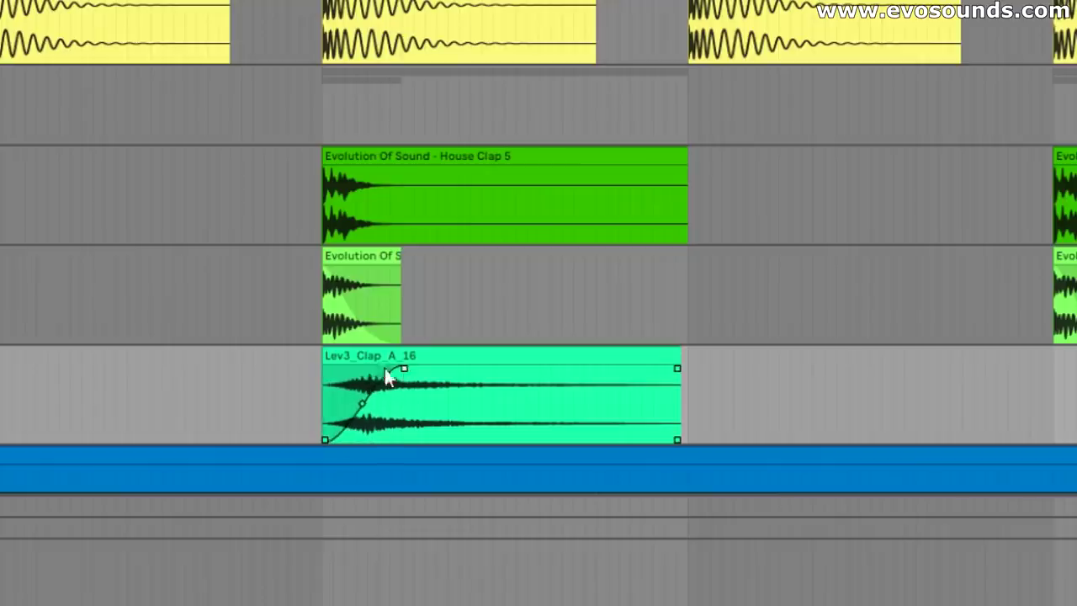
left_click_drag(324, 357, 354, 358)
left_click_drag(457, 358, 381, 371)
left_click(328, 304)
left_click_drag(344, 405, 347, 416)
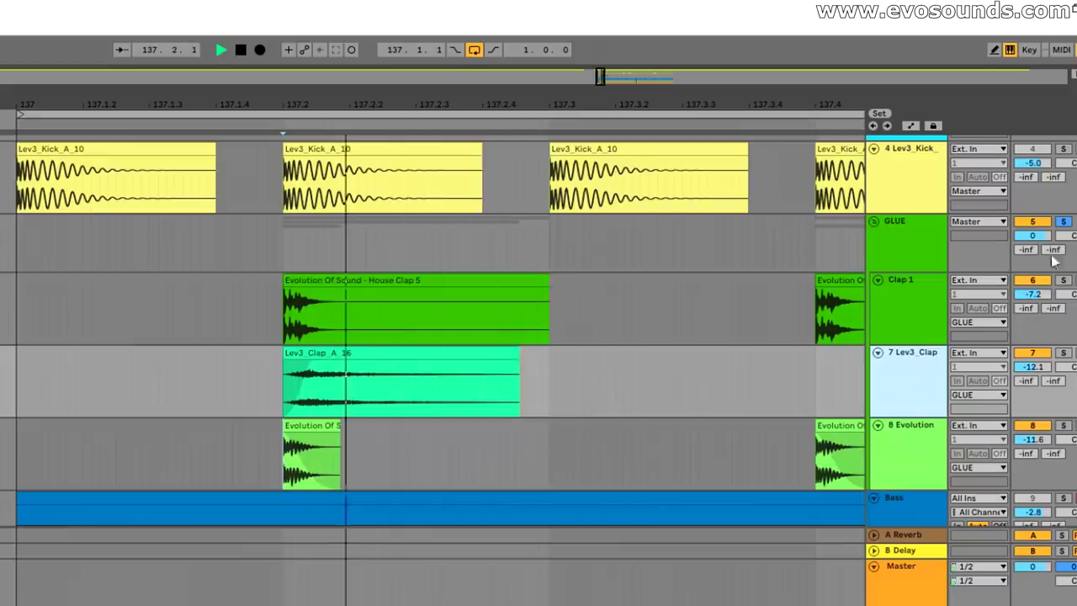
Shorten the Lev3_Clap_A_16 clip to about 0.21 s with a fade-out, then unsolo the GLUE group and play the loop
key("space")
left_click_drag(519, 367, 351, 373)
key("space")
key("space")
left_click(1067, 221)
key("space")
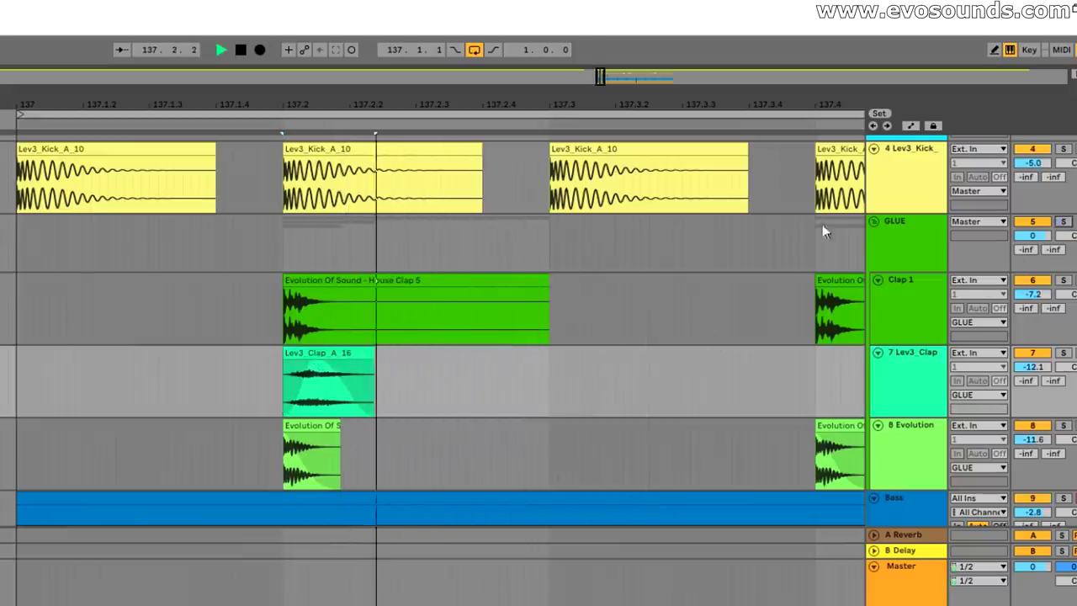
Copy the shortened Lev3_Clap_A_16 clip to beat 137.4 on the same track
left_click(349, 353)
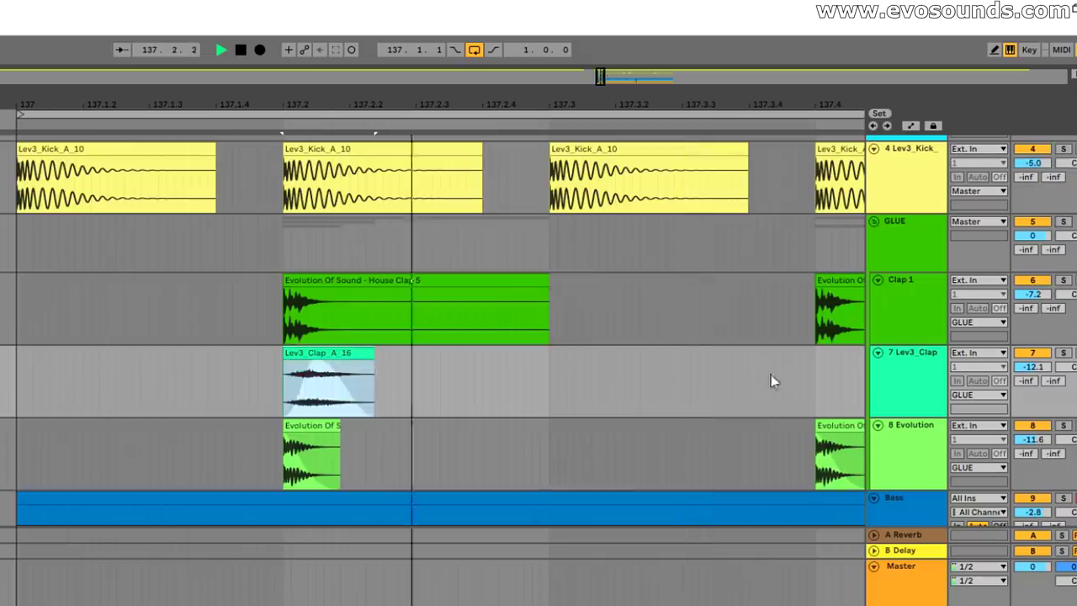
left_click(813, 373)
key("ctrl+v")
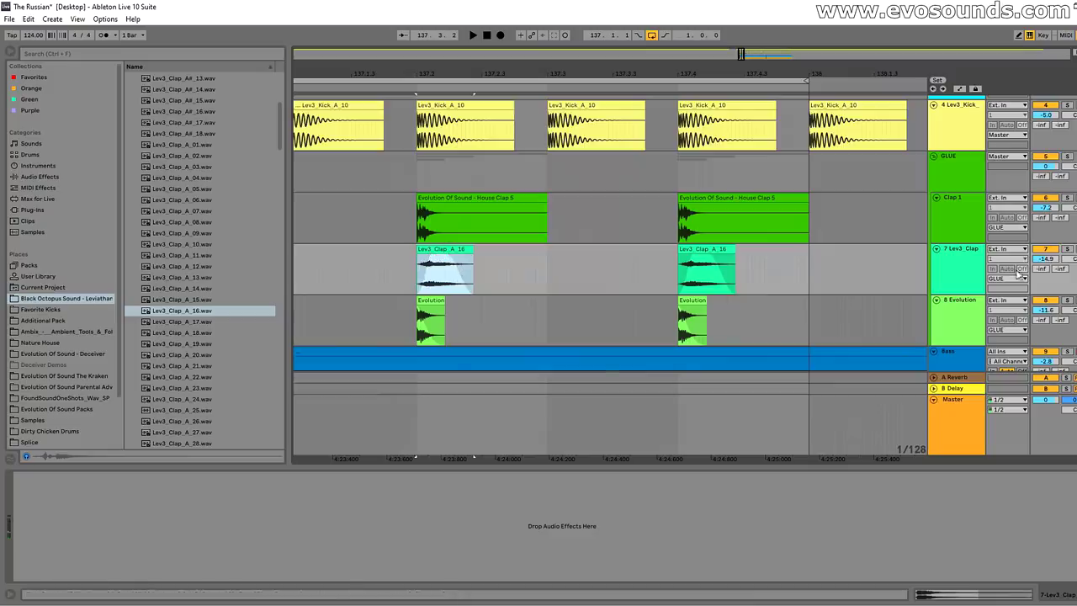
Lower the Lev3_Clap track's volume to -17.1 dB and listen to it in the loop
left_click_drag(1045, 259, 1055, 271)
left_click(970, 271)
key("space")
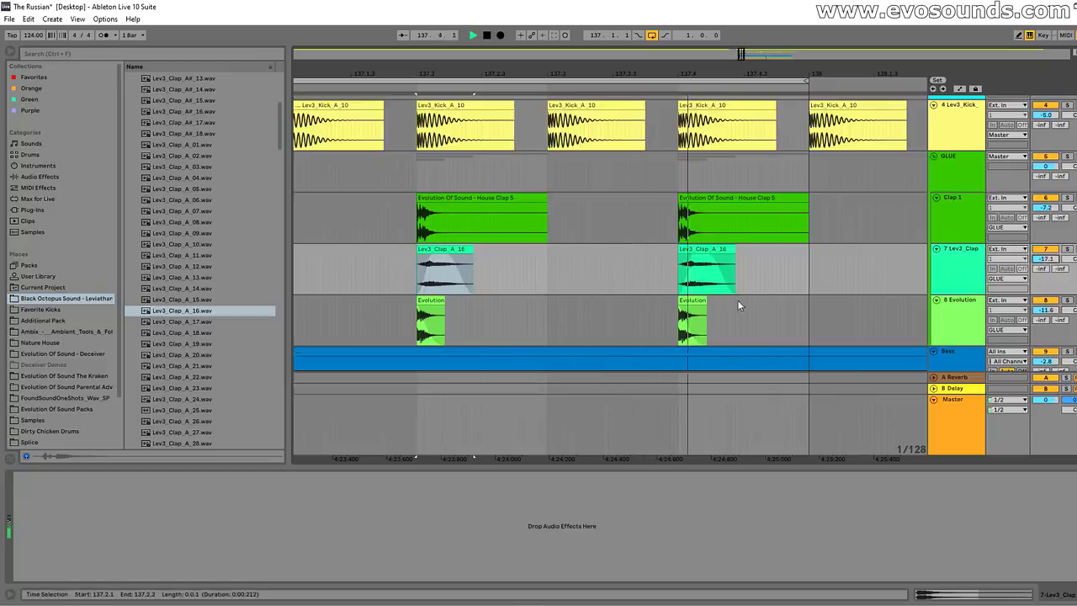
left_click(699, 250)
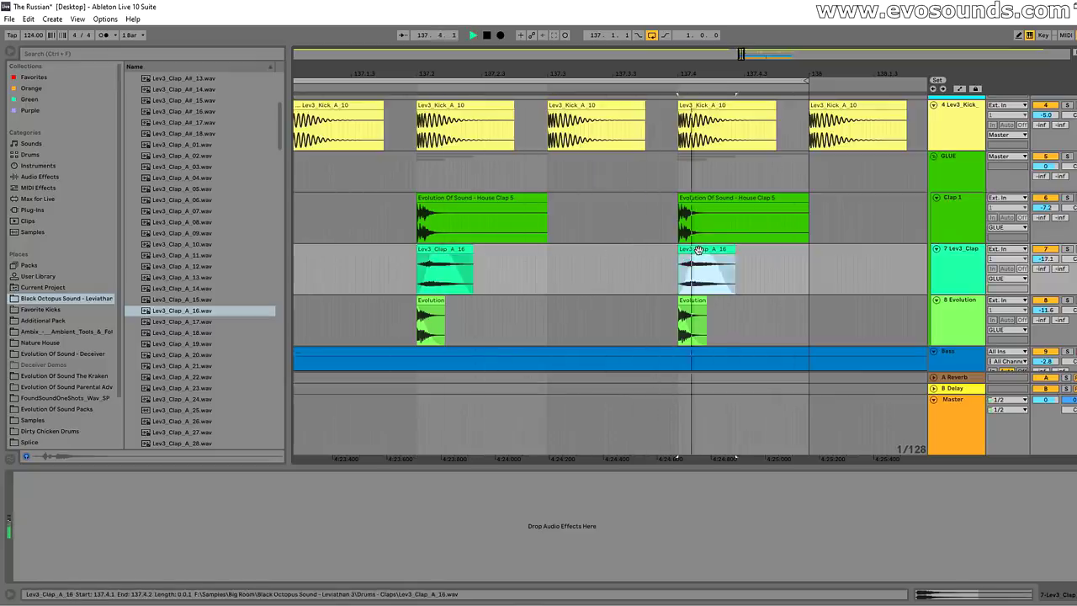
key("space")
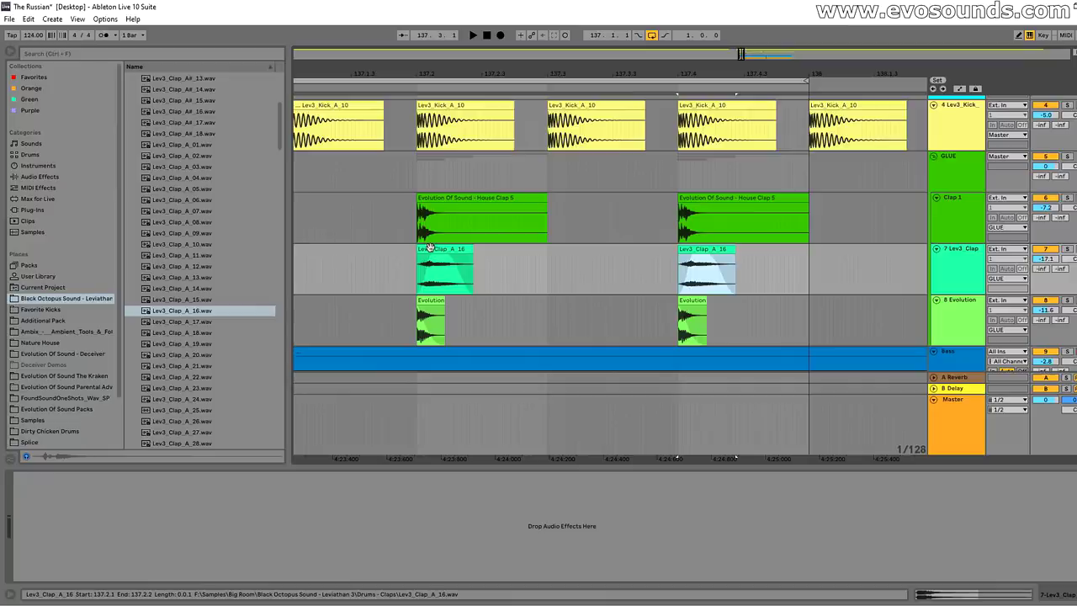
Start the first Lev3_Clap_A_16 clip's fade-out earlier and match it on the clip at beat 137.4
left_click_drag(447, 257, 443, 259)
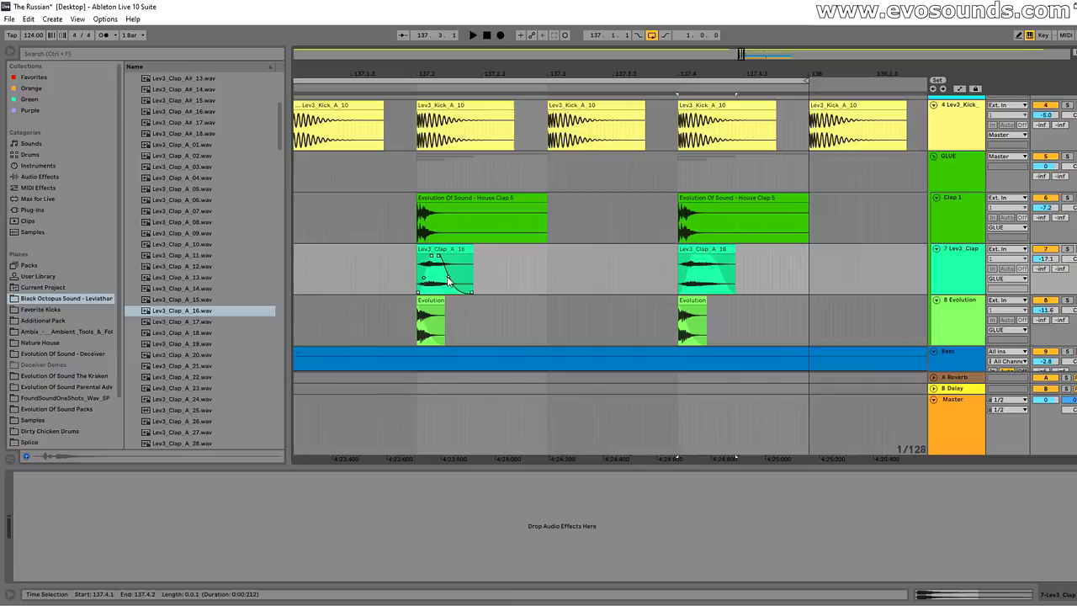
left_click(415, 277)
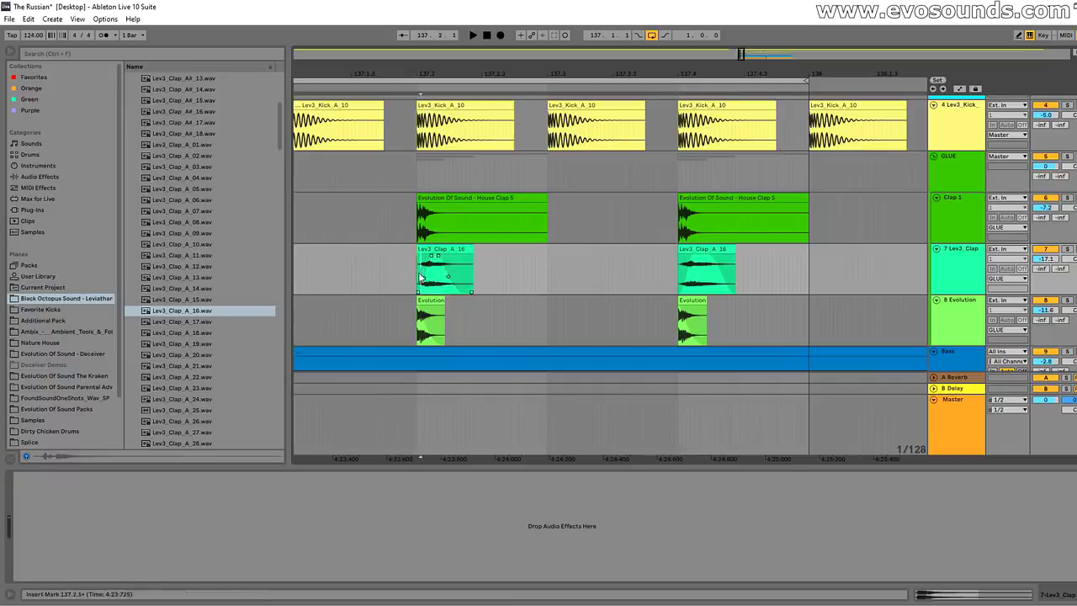
left_click(444, 239)
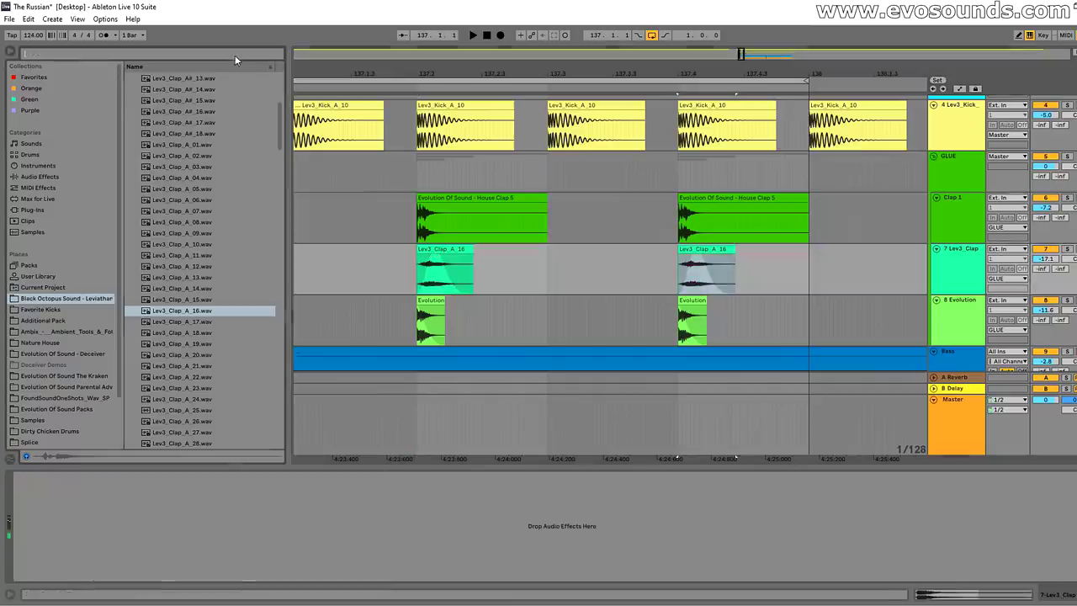
Search the audio effects for "MONO", add the Mono preset to the Lev3_Clap track and play the loop
left_click(235, 55)
type("MONO")
left_click(40, 177)
left_click_drag(160, 100, 962, 267)
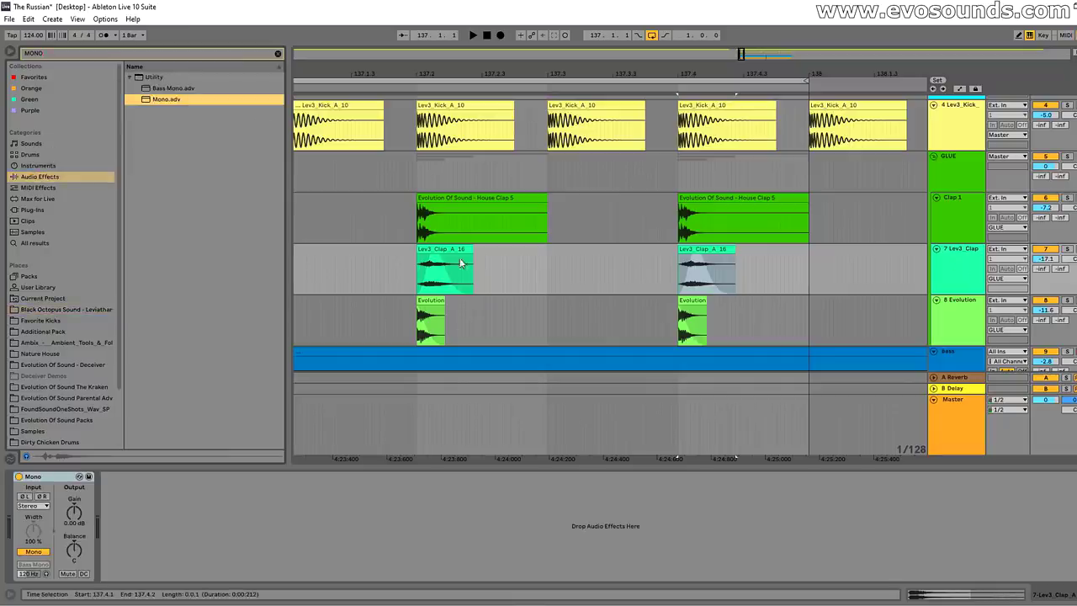
key("space")
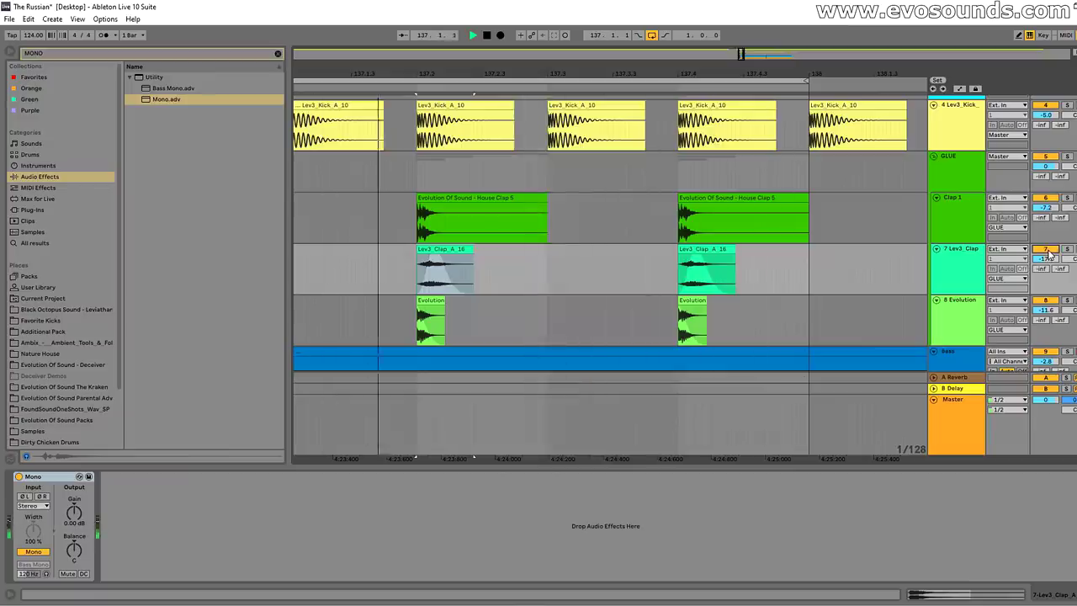
key("space")
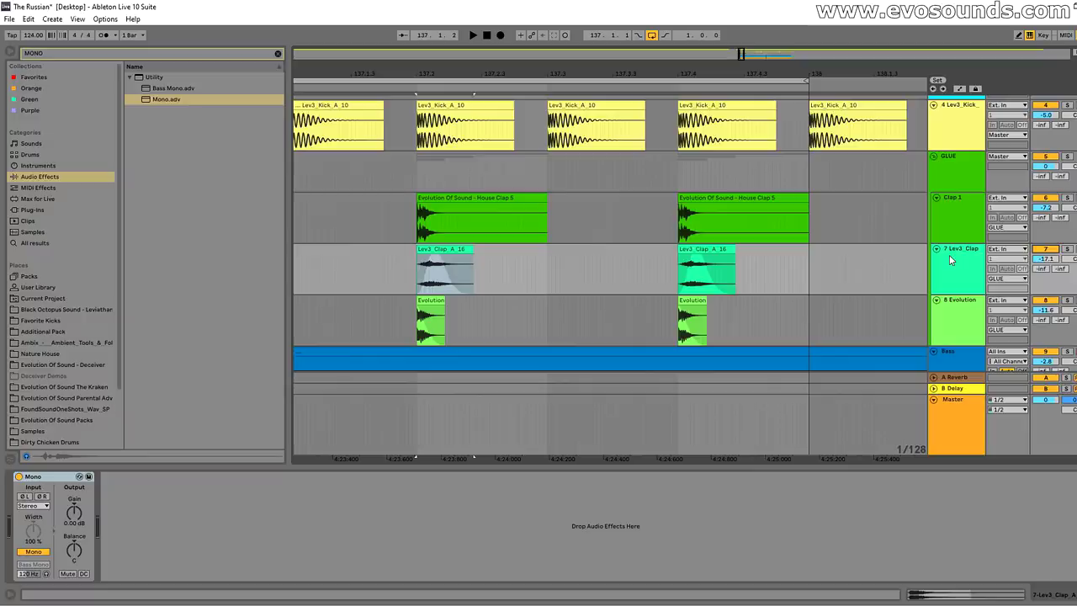
Shorten both House Clap 5 clips on the Clap 1 track to about 0.11 s, matching the snare clips
left_click(965, 228)
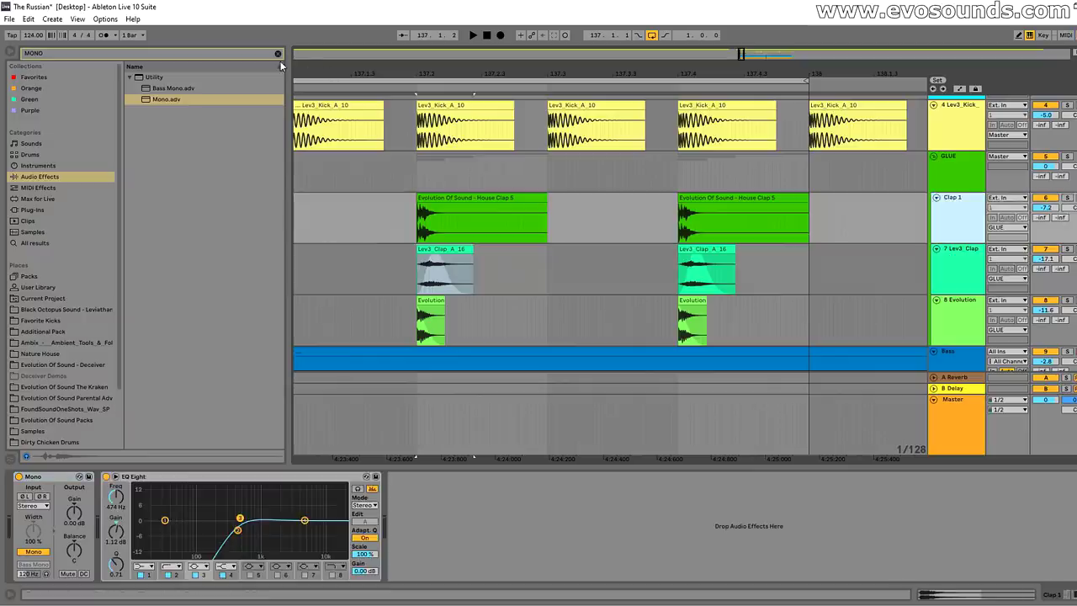
left_click_drag(546, 199, 446, 198)
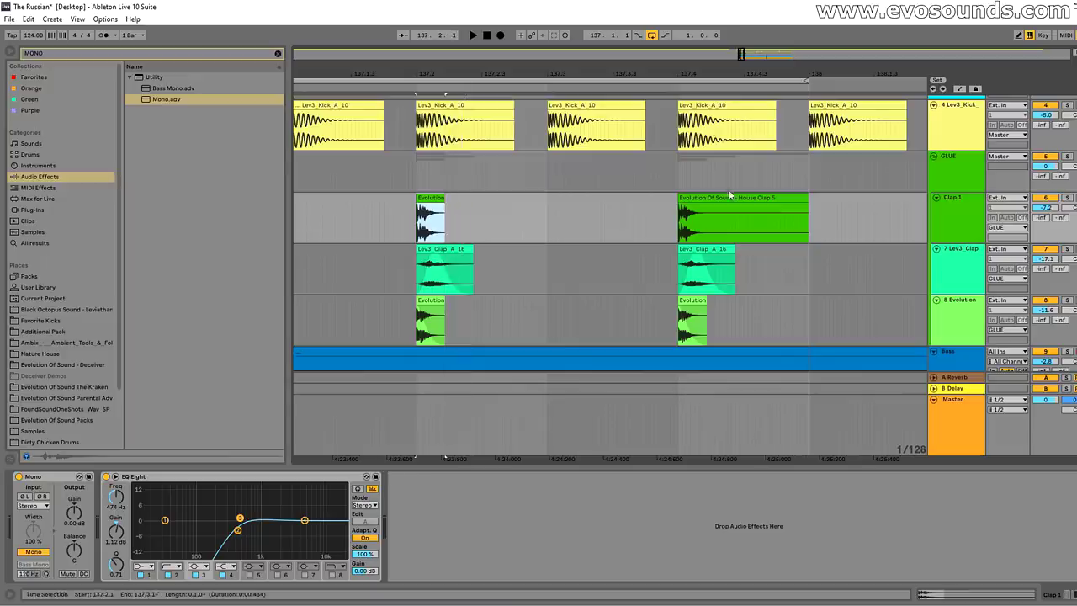
left_click_drag(808, 221, 707, 206)
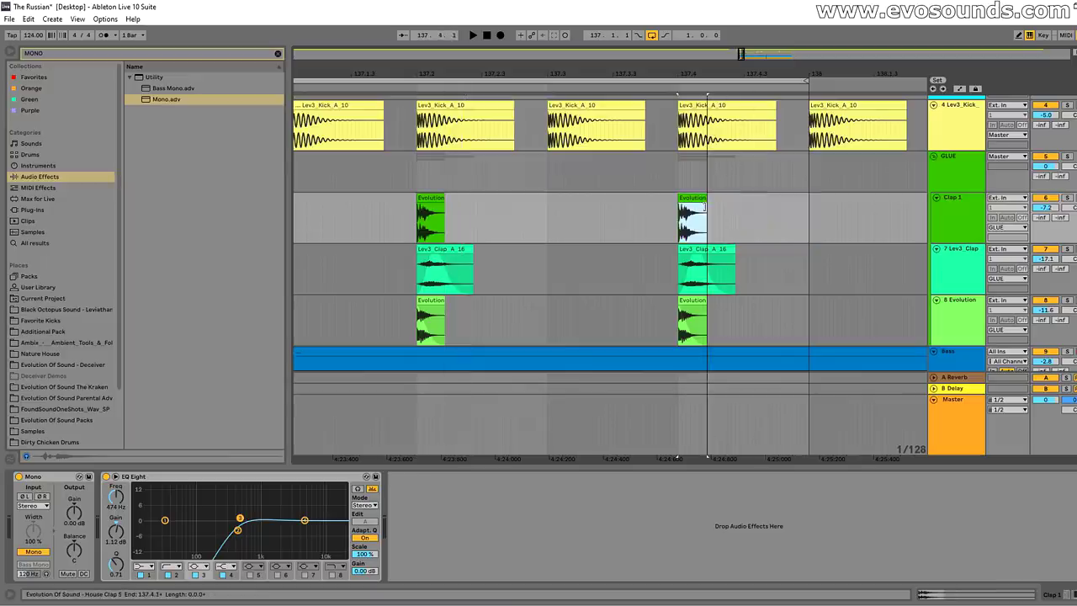
left_click(448, 227)
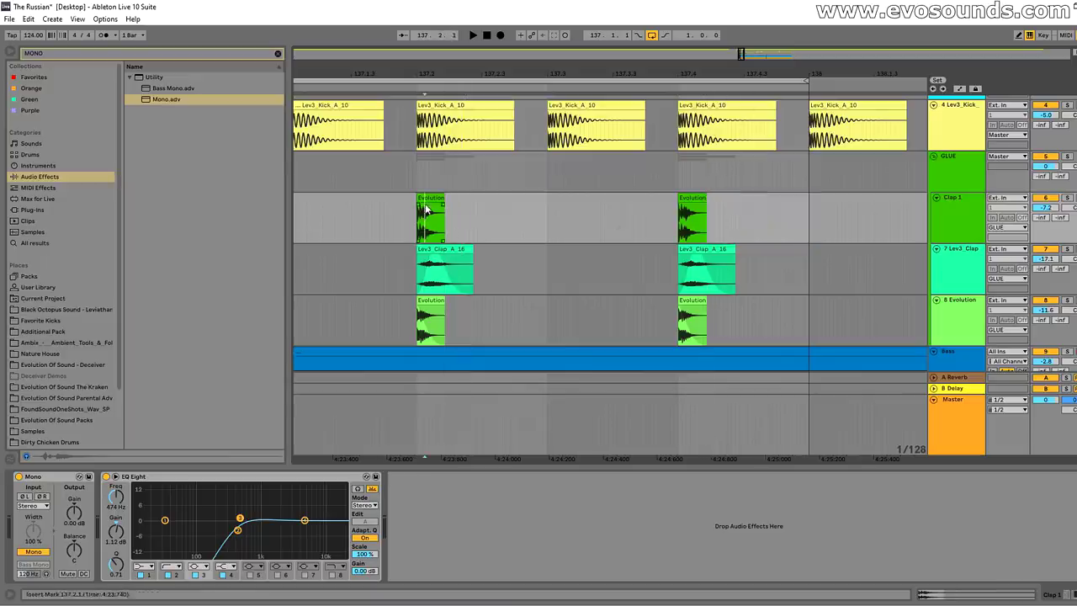
left_click(459, 262)
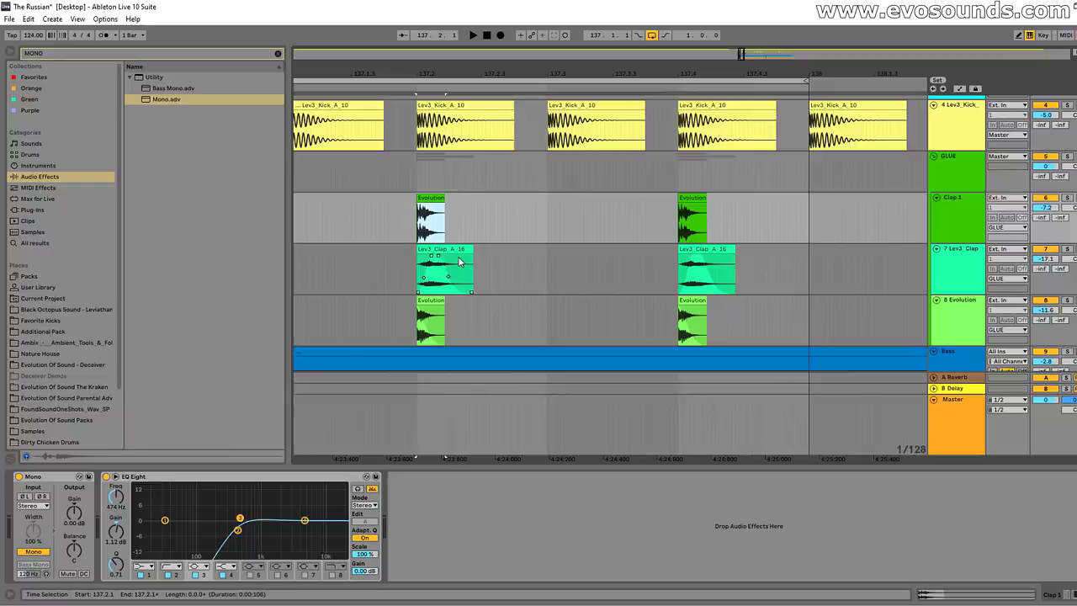
Open the first Lev3_Clap_A_16 clip's sample settings, turn on Warp and transpose it to -3 st
left_click(449, 252)
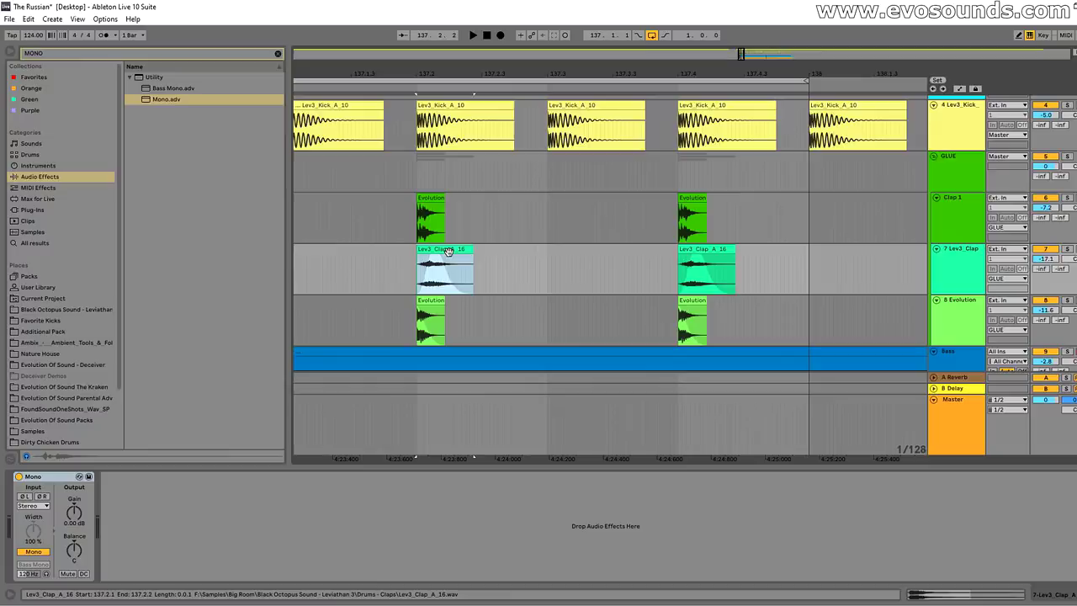
double_click(449, 252)
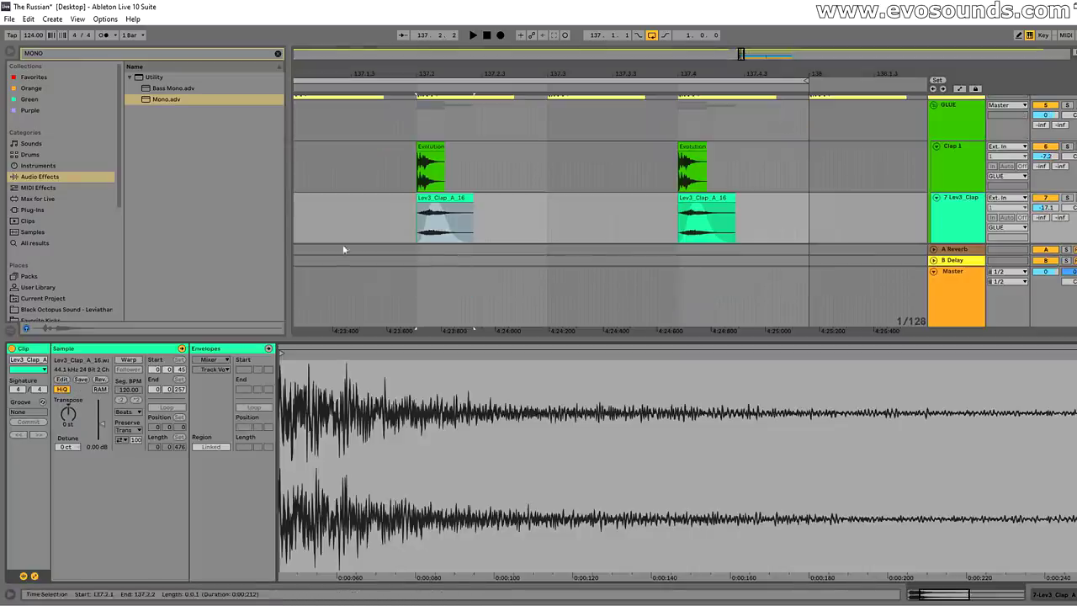
left_click(129, 360)
left_click_drag(69, 413, 69, 425)
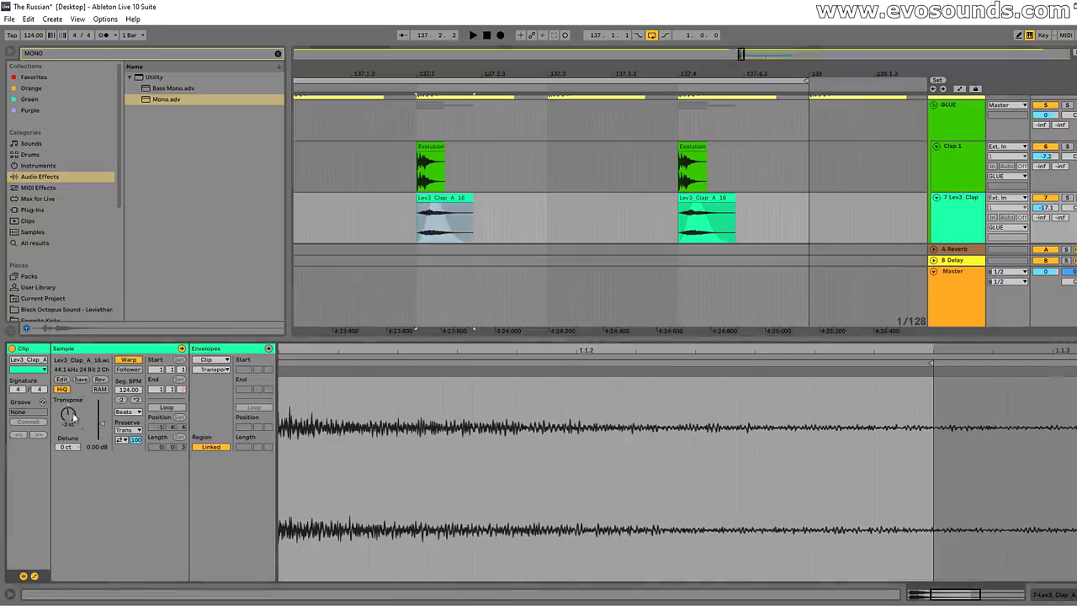
Listen repeatedly to the transposed clap in the loop and extend the end of the first Lev3_Clap_A_16 clip slightly
key("space")
key("space")
key("space")
key("space")
left_click_drag(499, 177, 504, 177)
key("space")
key("space")
key("space")
key("space")
left_click_drag(632, 78, 638, 78)
key("space")
key("space")
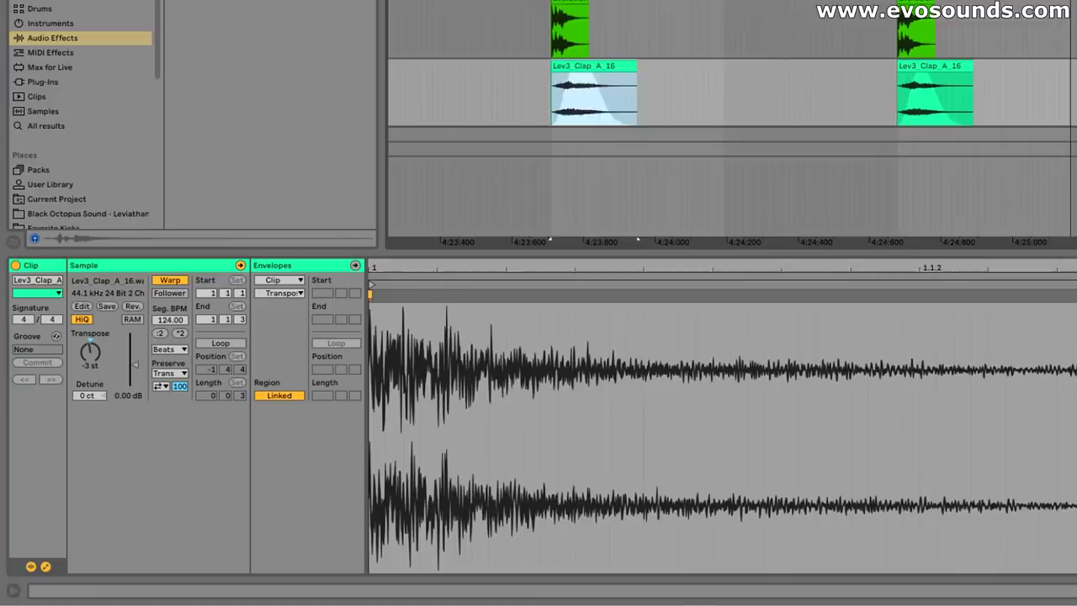
Match the clip at 137.4 to the transposed clap, lengthen both to about 0.3 s and start their fade-outs earlier
left_click(922, 67)
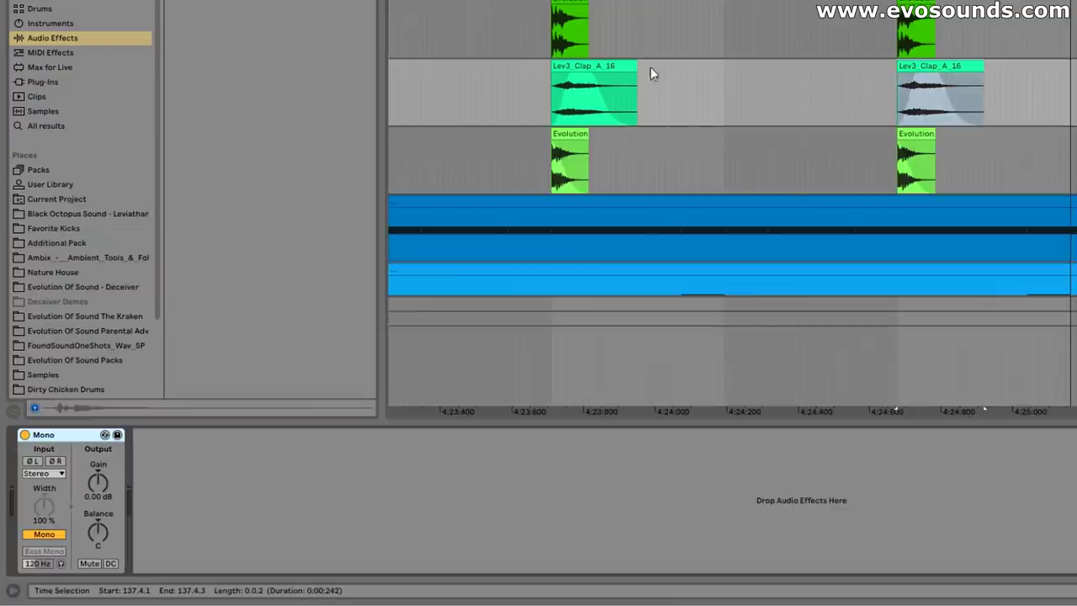
left_click_drag(637, 67, 659, 66)
left_click_drag(983, 66, 1011, 66)
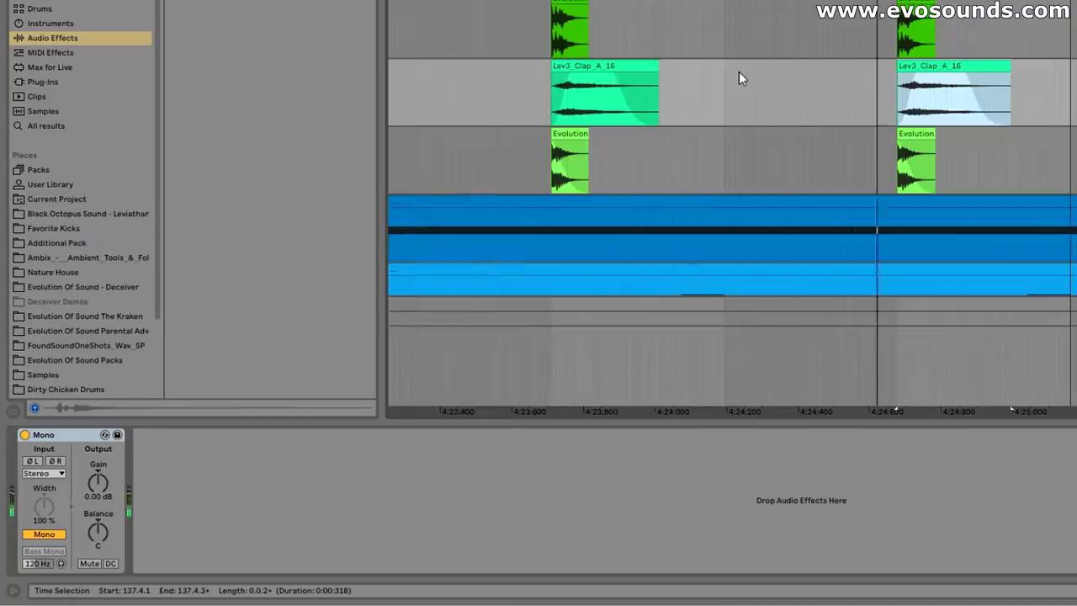
left_click_drag(611, 76, 597, 77)
left_click_drag(961, 77, 938, 76)
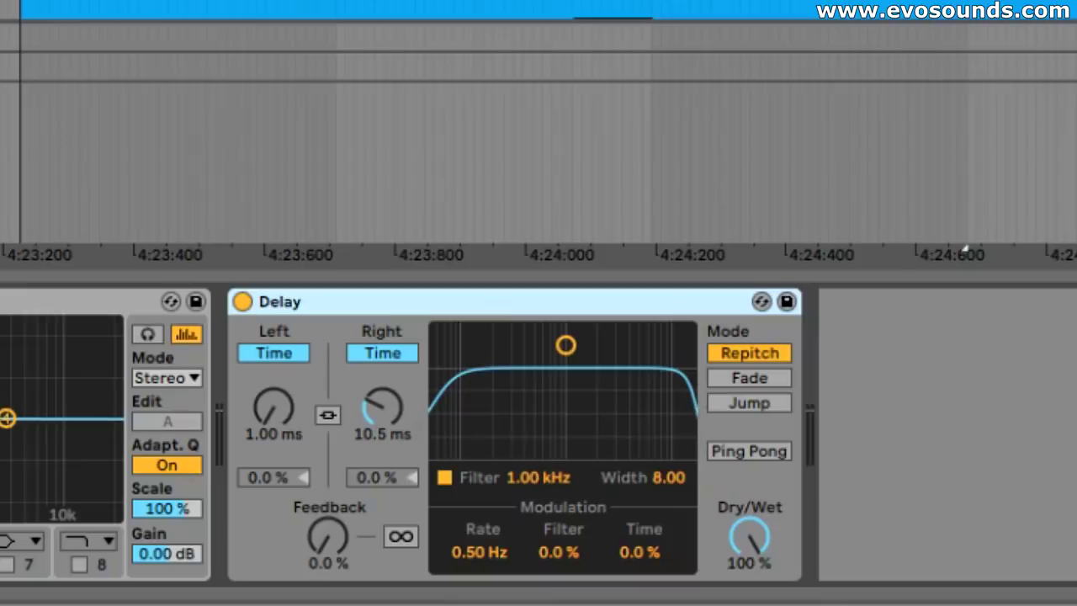
Try a right delay time of 21.6 ms on Clap 1's Delay and compare the sound with the device bypassed
left_click_drag(378, 409, 378, 389)
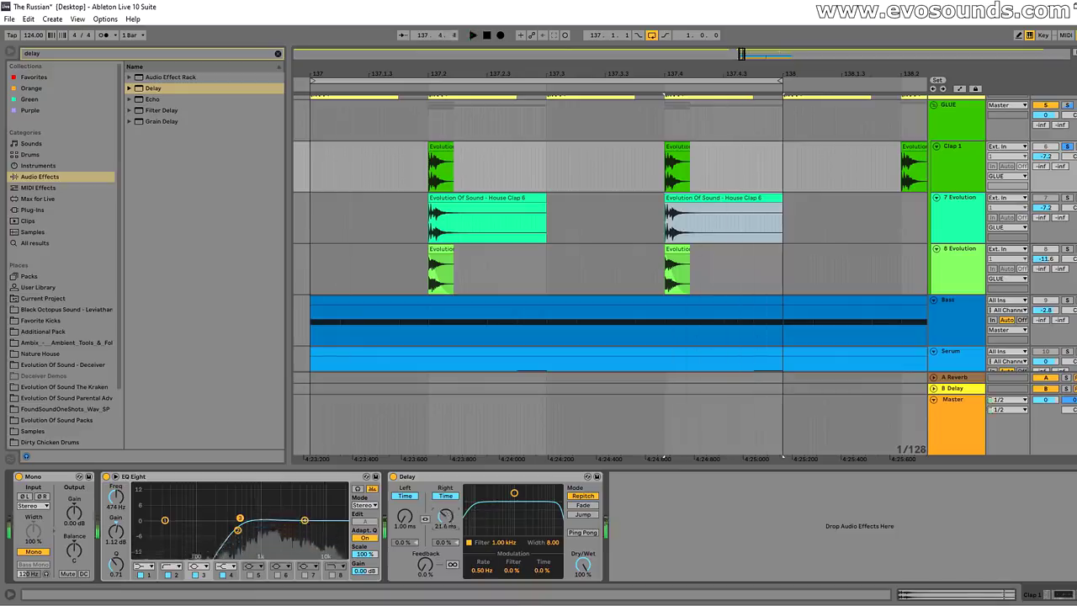
left_click(393, 477)
left_click(393, 476)
key("space")
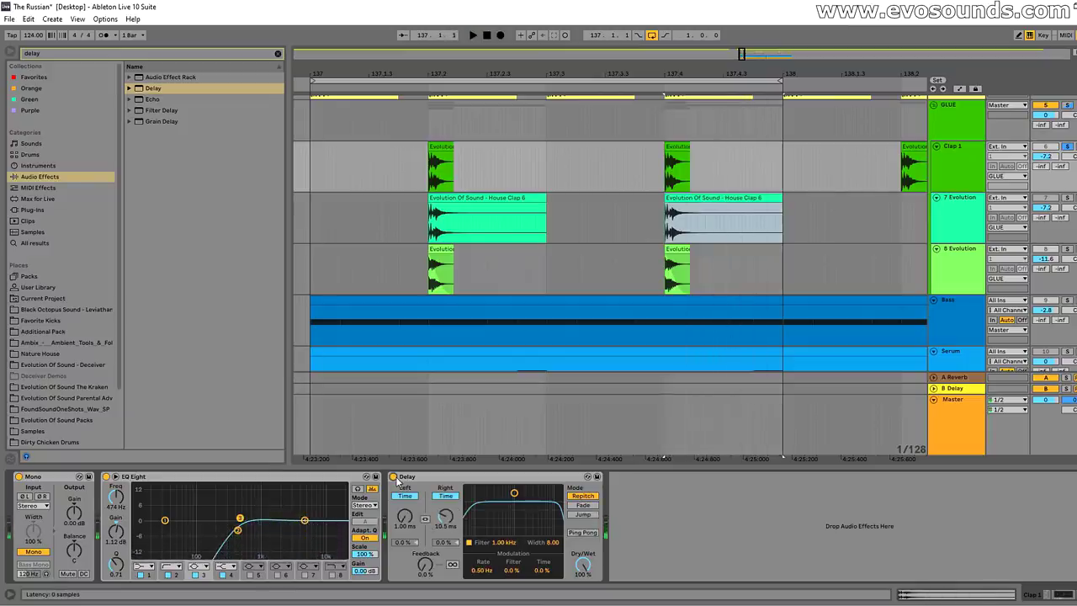
Search the audio effects for "mono" and add the Mono preset after the Delay on Clap 1
left_click(278, 54)
type("M")
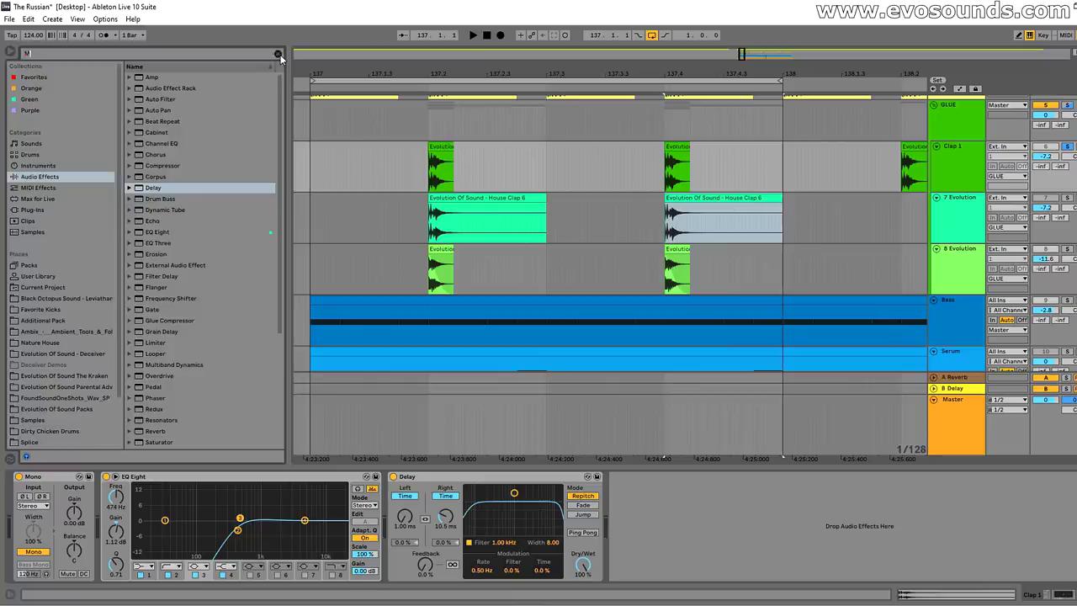
type("ono")
left_click_drag(163, 100, 658, 516)
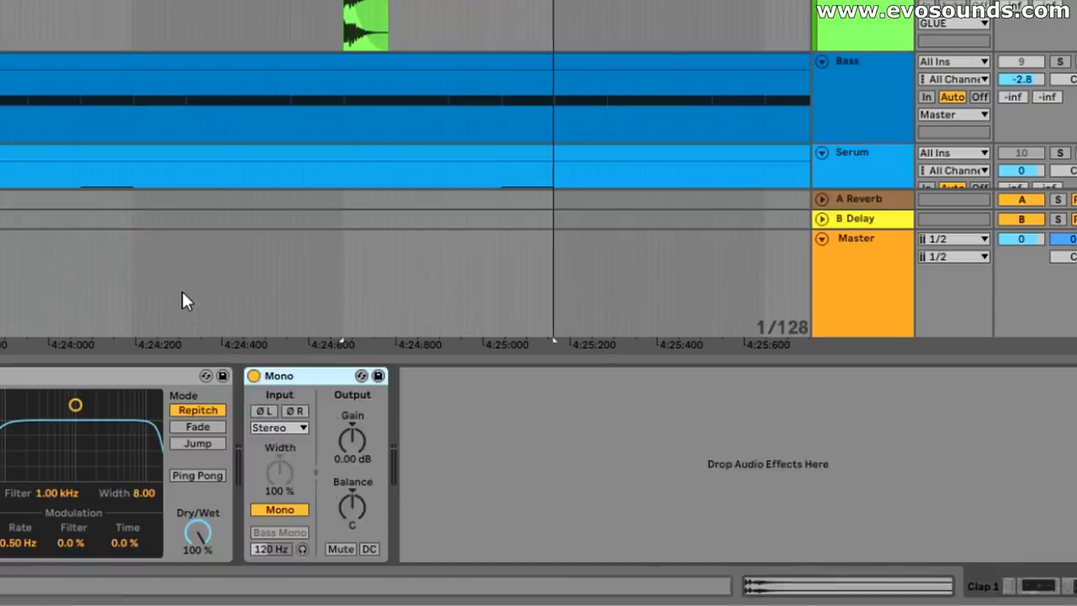
Play Clap 1 and compare its sound with the last Mono device and the Delay switched off and on
key("space")
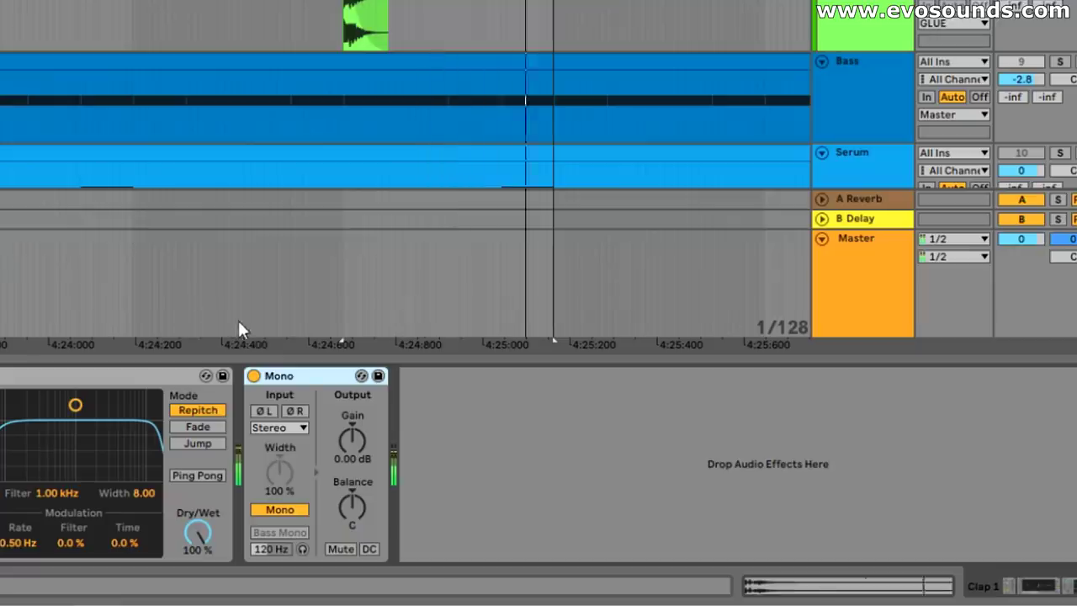
left_click(253, 378)
left_click(254, 378)
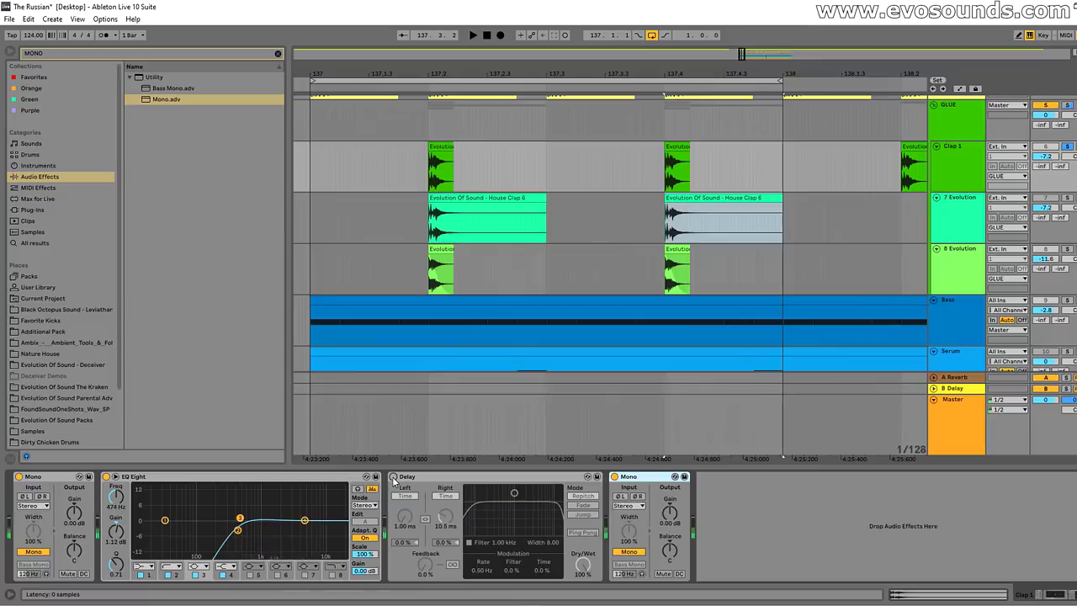
left_click(393, 478)
left_click(393, 478)
Delete the Delay and the Mono device after it from Clap 1 and duplicate the track
left_click(435, 479)
key("Delete")
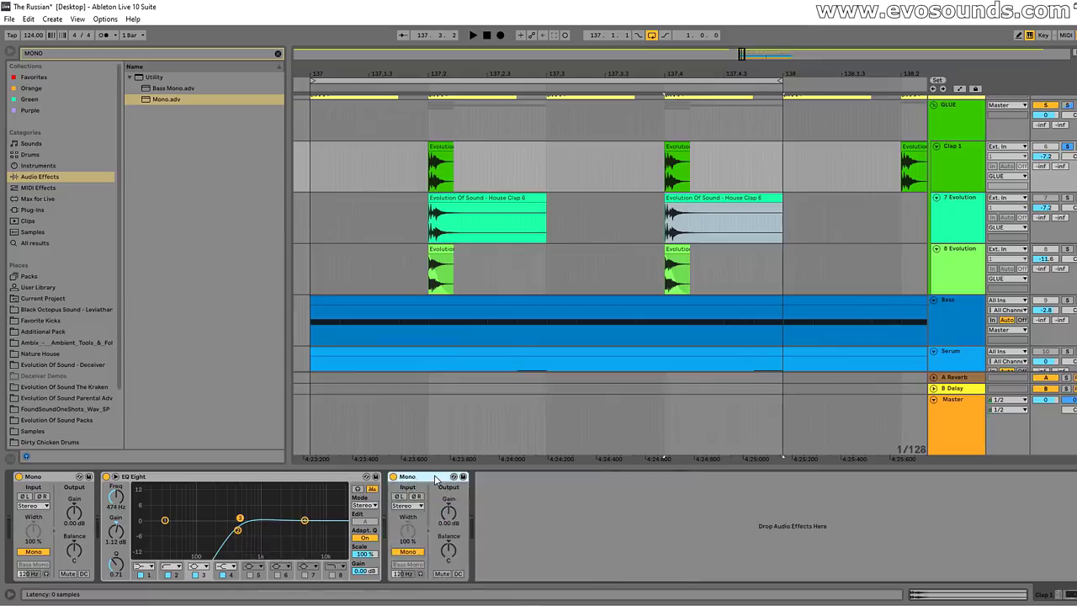
key("Delete")
left_click(731, 200)
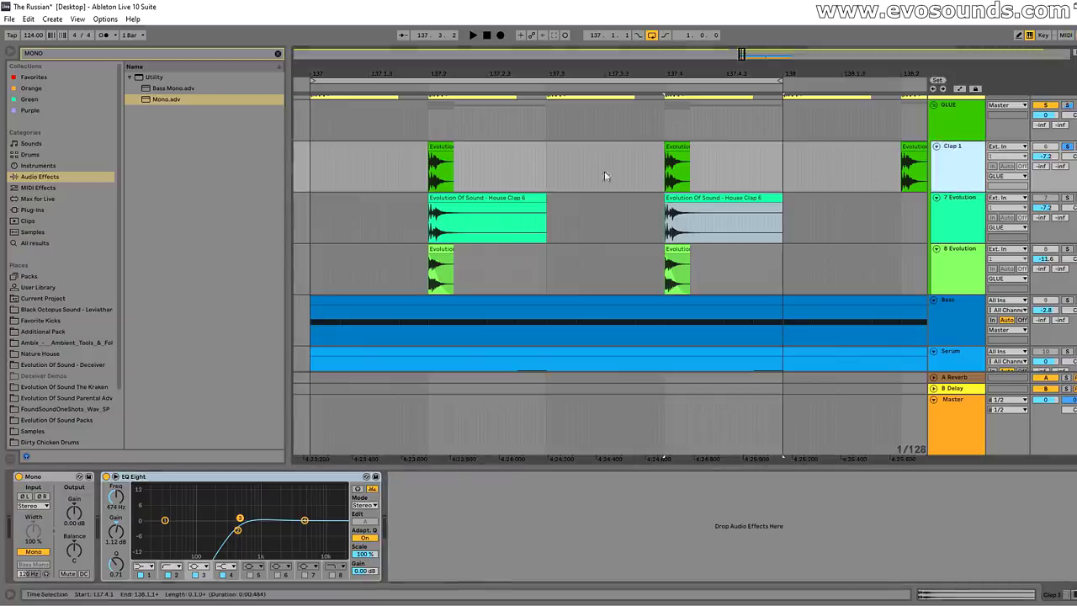
key("ctrl+d")
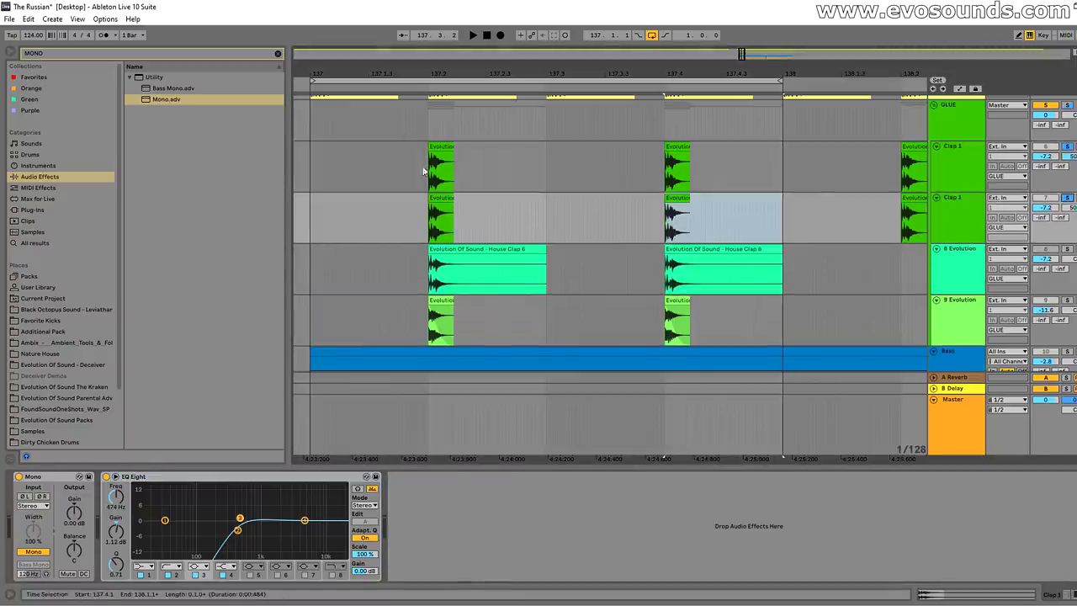
Delete the duplicated Clap 1 track
left_click(442, 197)
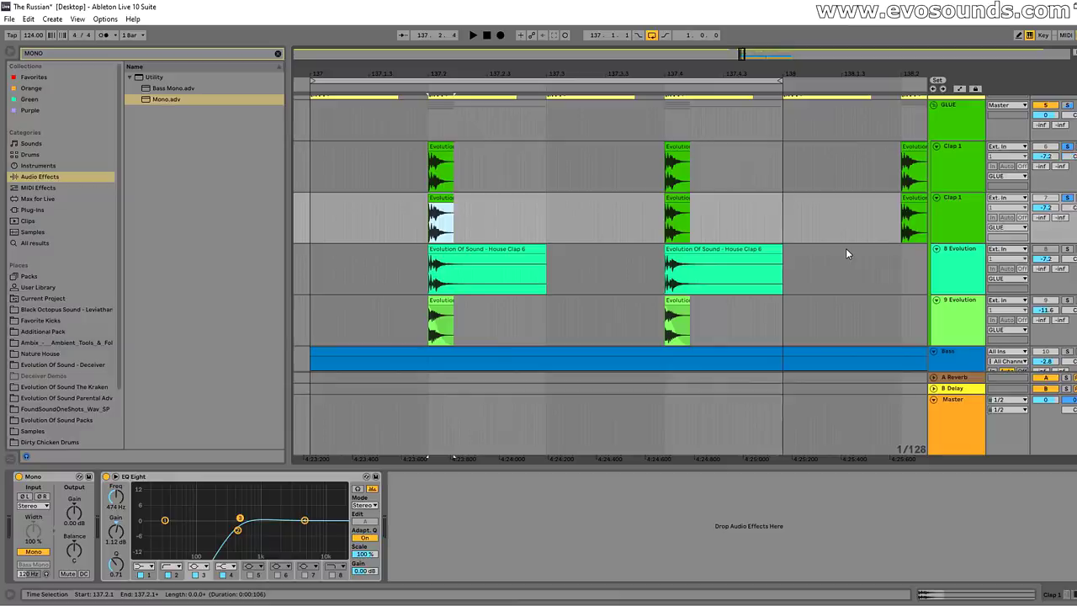
left_click(943, 223)
key("Delete")
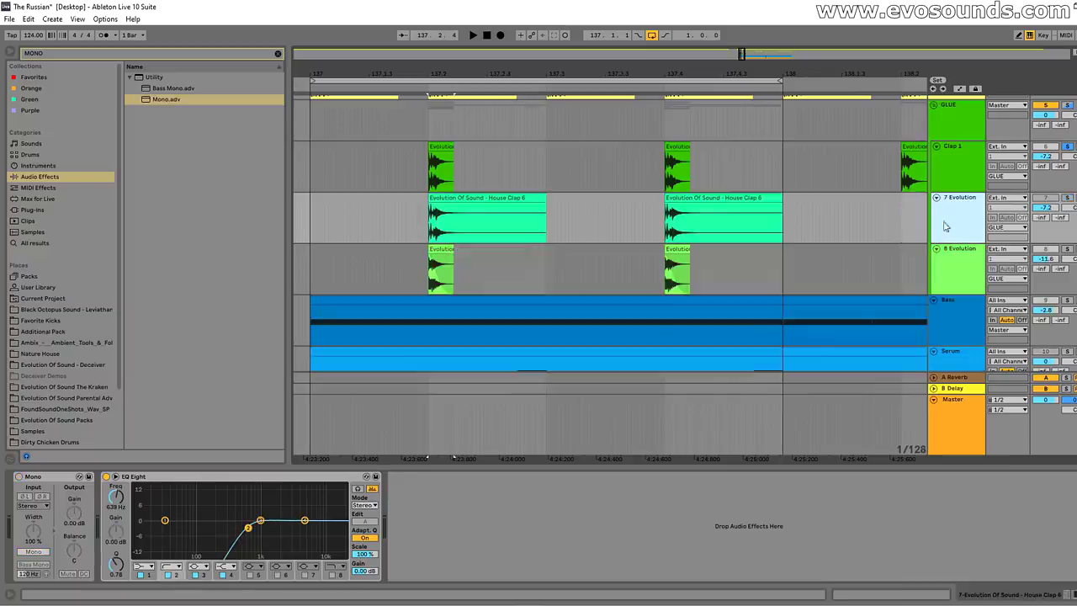
Pan Clap 1 to 50L and the House Clap 6 track to 50R, and solo the GLUE group for listening
left_click(1067, 198)
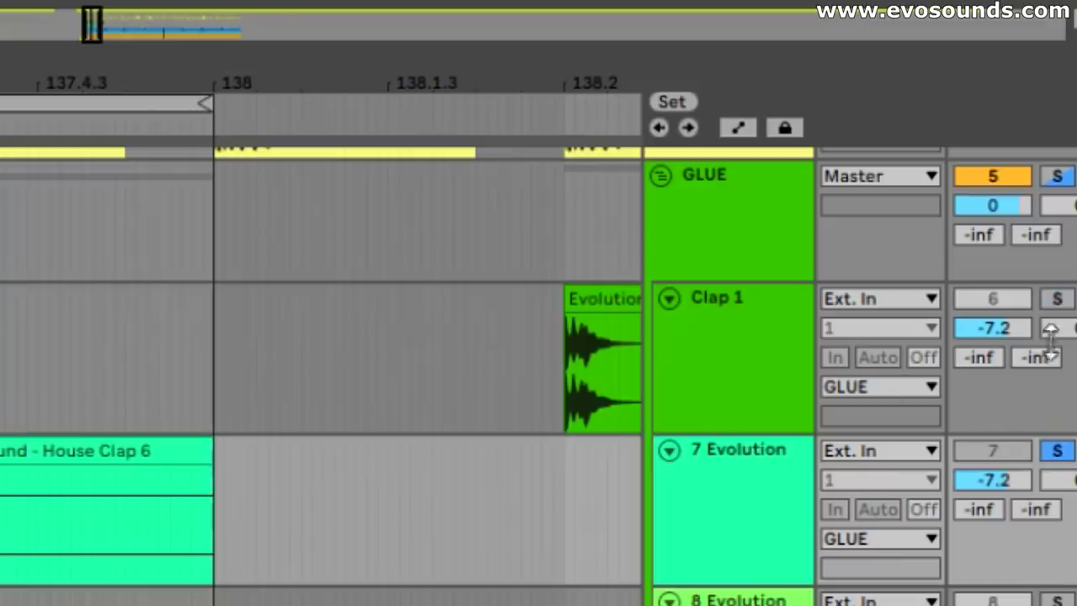
left_click(1061, 299)
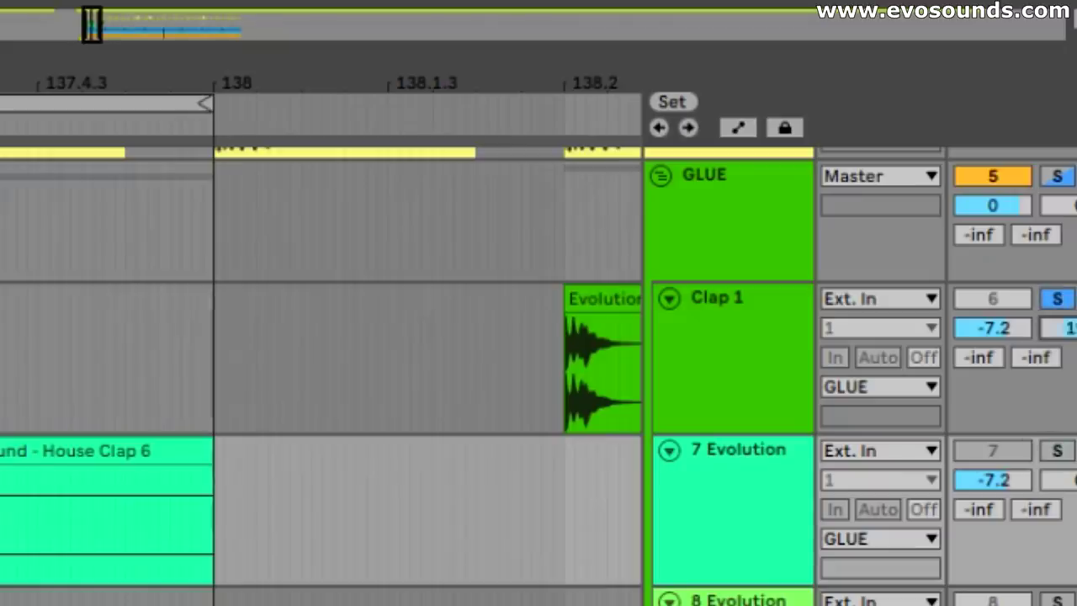
left_click(1058, 302)
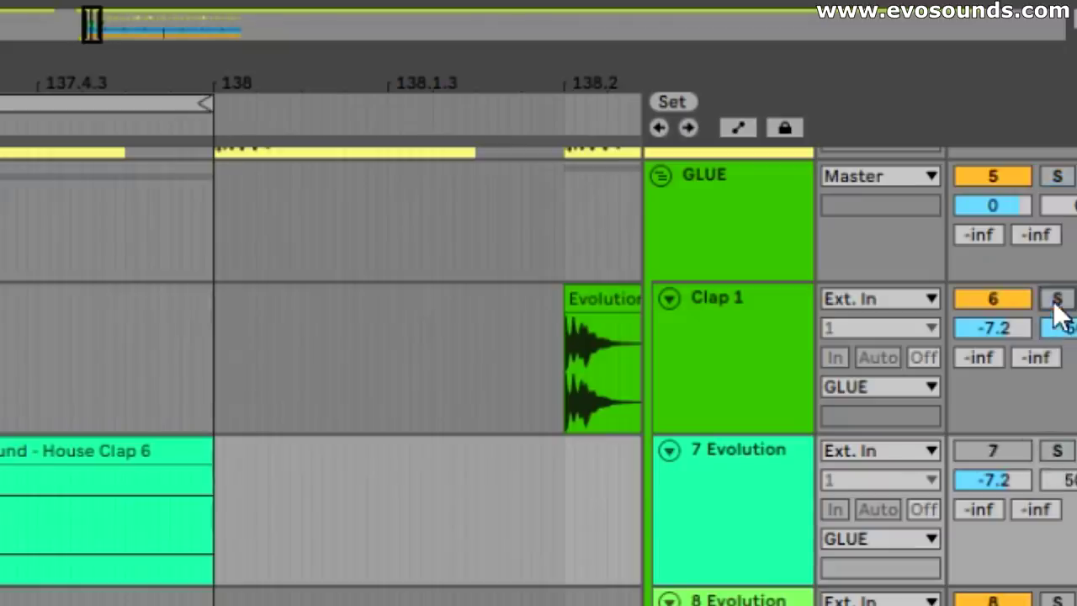
left_click(1058, 176)
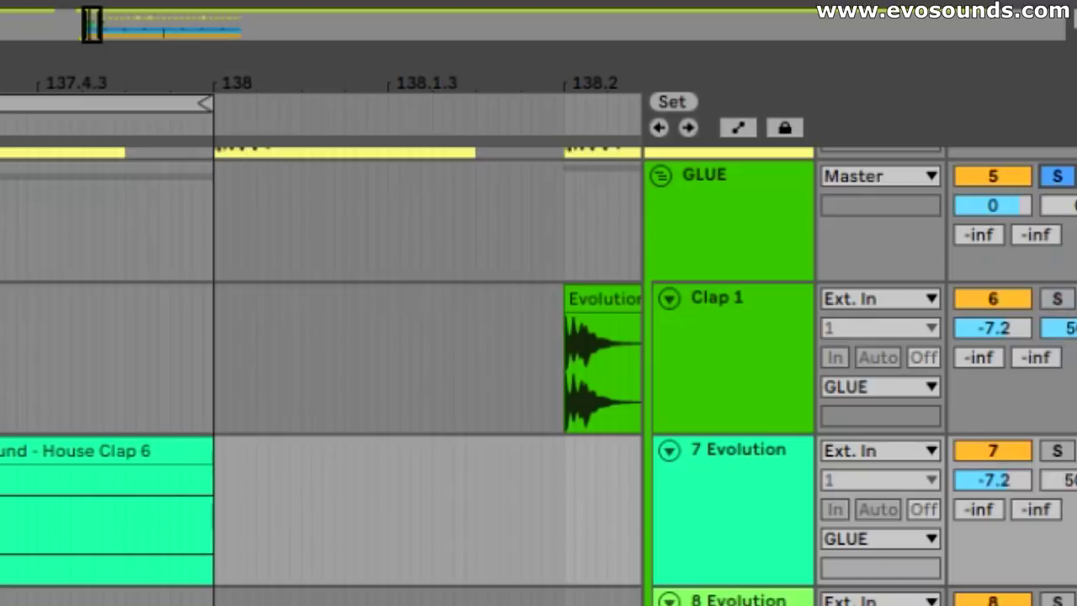
left_click(1058, 451)
left_click(1062, 305)
left_click(1062, 182)
Add the Mono preset after the Glue Compressor on GLUE, compare playback with it off and on, and delete it
key("space")
left_click(952, 125)
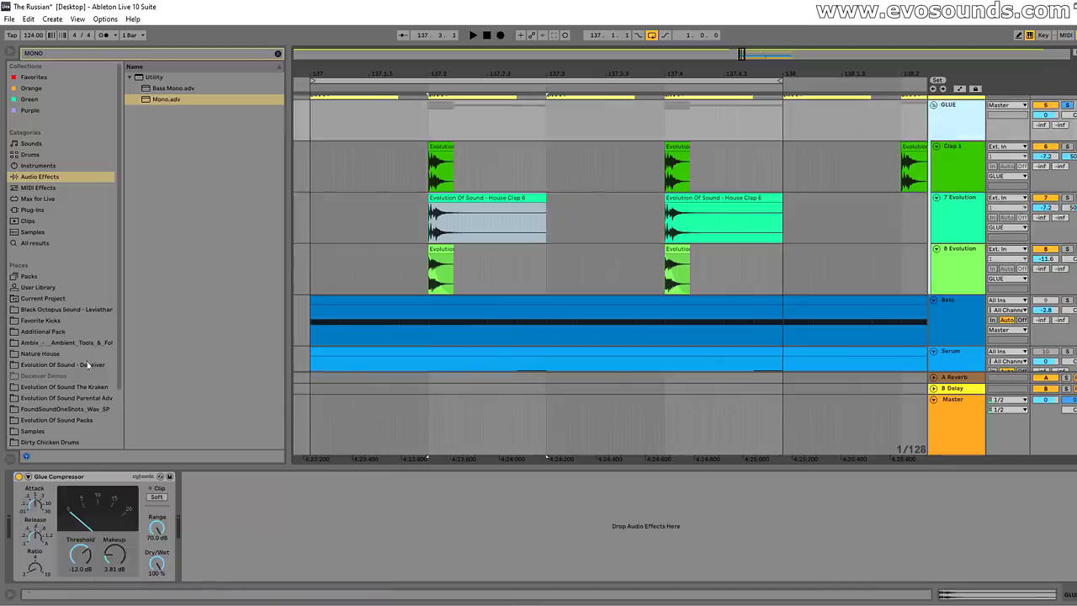
left_click_drag(160, 100, 210, 522)
key("space")
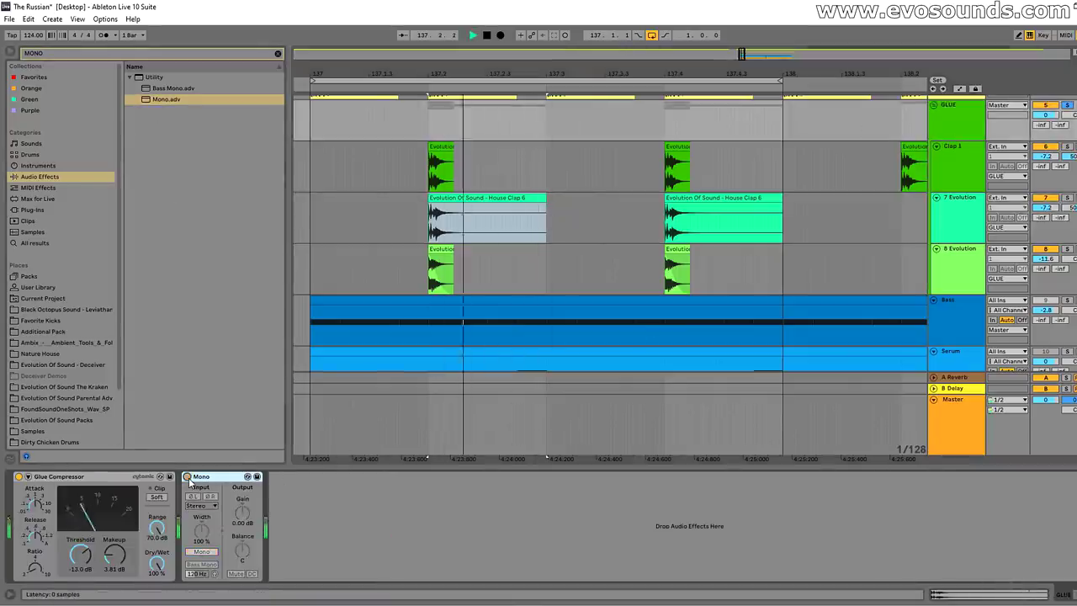
left_click(188, 478)
left_click(187, 477)
key("space")
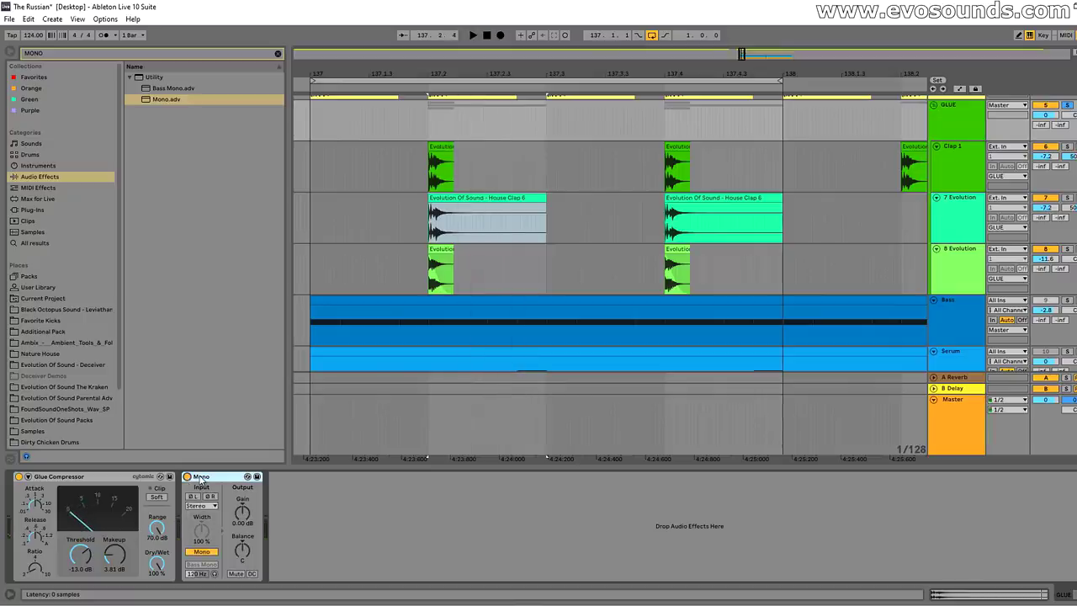
key("Delete")
Review the clap layers' clips and check the panning of Clap 1 and the House Clap 6 track
left_click(946, 234)
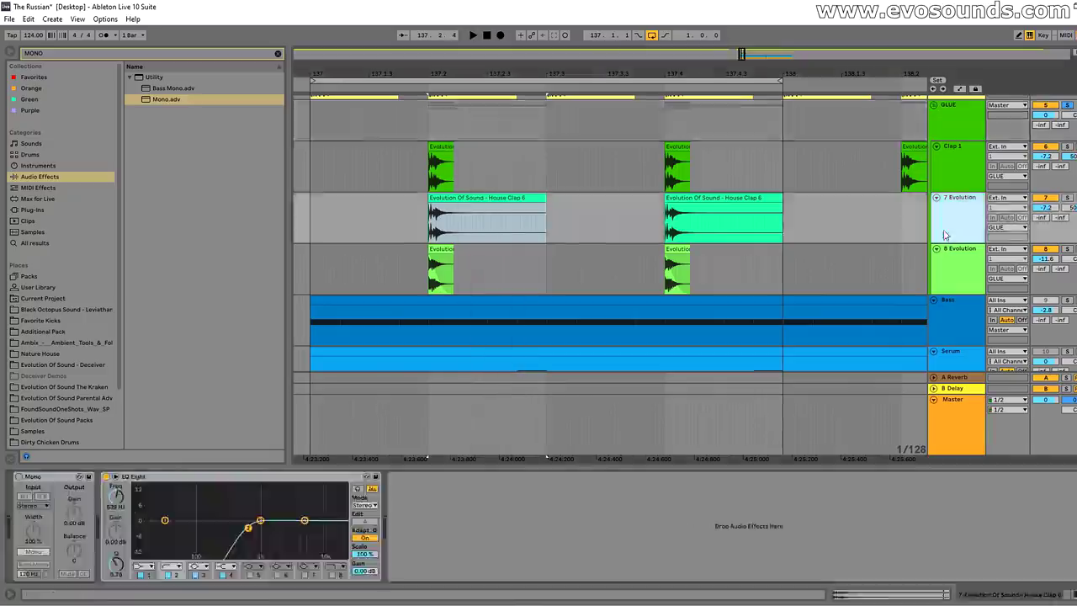
left_click(977, 170)
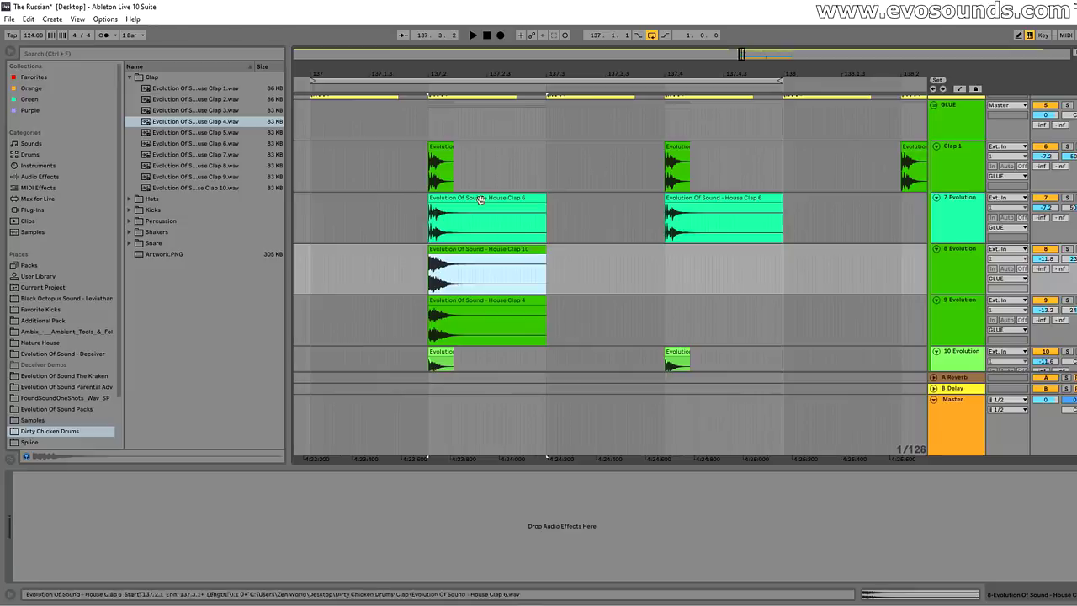
left_click(522, 207)
left_click(443, 176)
key("Down")
key("Down")
key("Up")
key("Up")
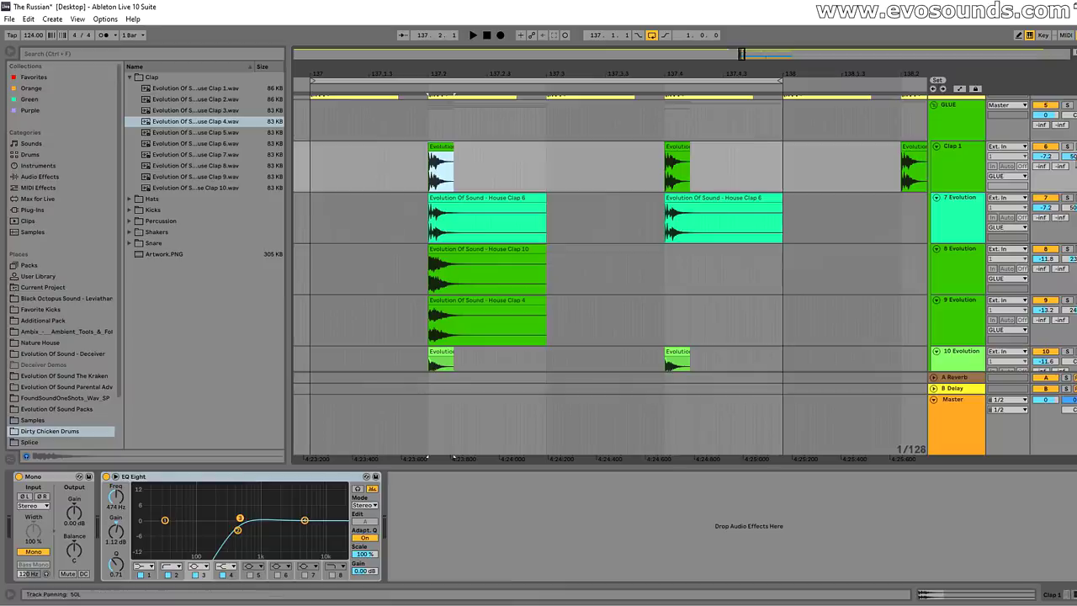
left_click(1070, 157)
left_click(1070, 208)
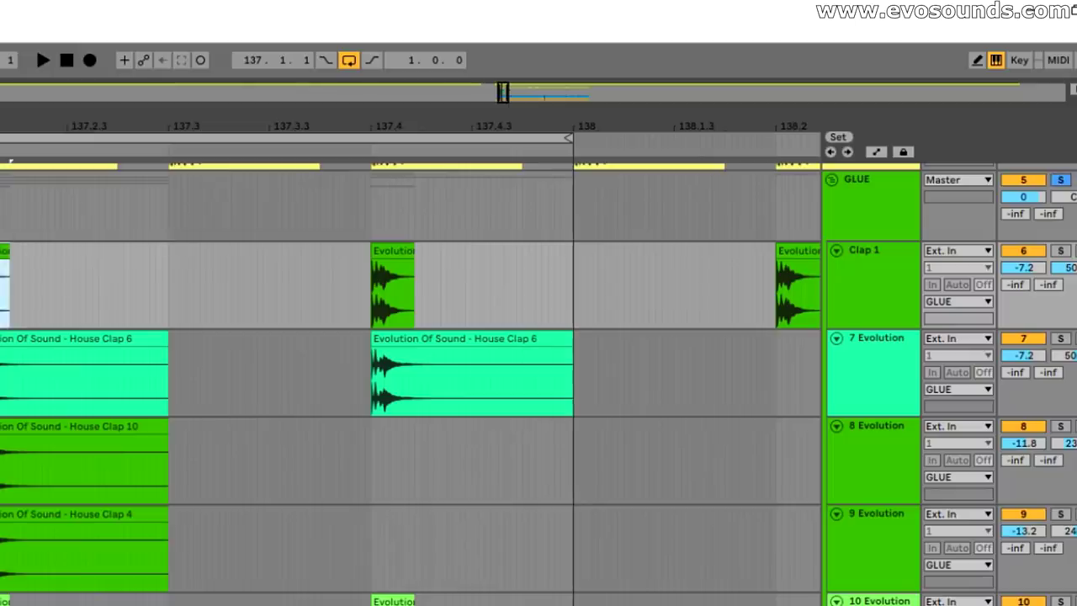
Play the clap layers with the GLUE group soloed
key("space")
key("space")
key("space")
key("space")
Unsolo the GLUE group and lower its volume to -4.1 dB while the full mix plays
left_click(1059, 183)
key("space")
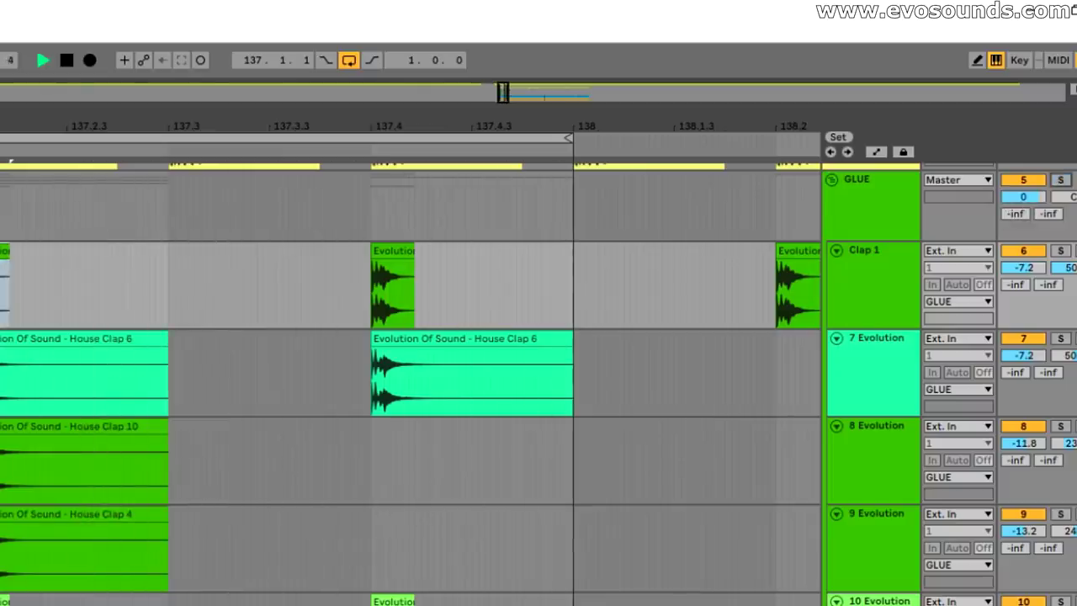
mouse_move(1030, 199)
left_mouse_down()
mouse_move(1030, 221)
mouse_move(1031, 202)
left_mouse_up()
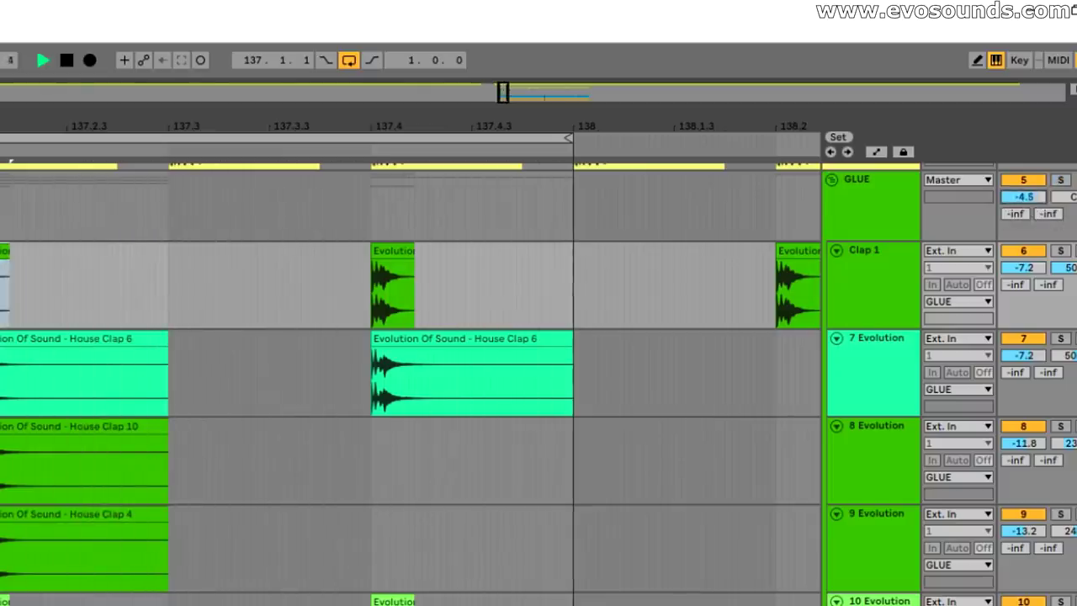
key("Tab")
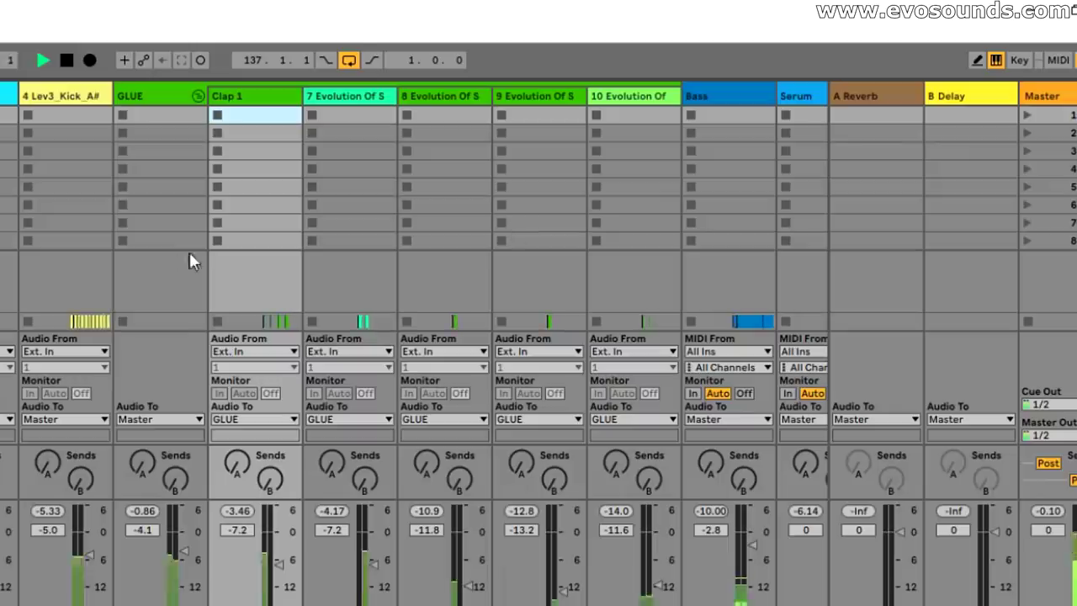
key("Tab")
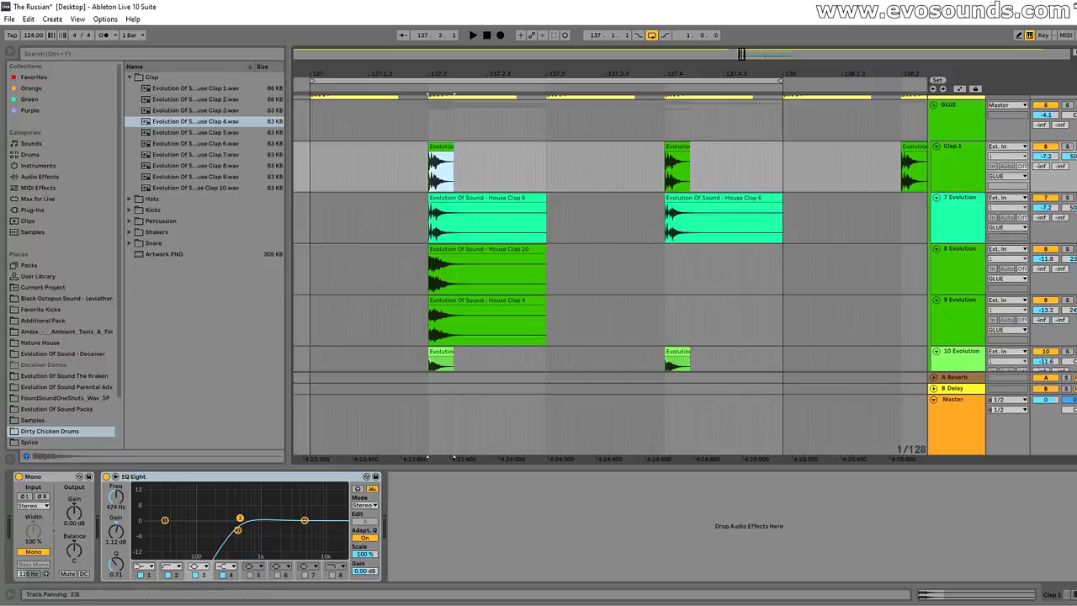
Reset the panning of the House Clap 10 and House Clap 4 tracks to centre
right_click(1070, 259)
left_click(1060, 305)
right_click(1070, 311)
left_click(1052, 361)
Raise the House Clap 10 track to -10.3 dB and the House Clap 4 track to -8.4 dB during playback
key("space")
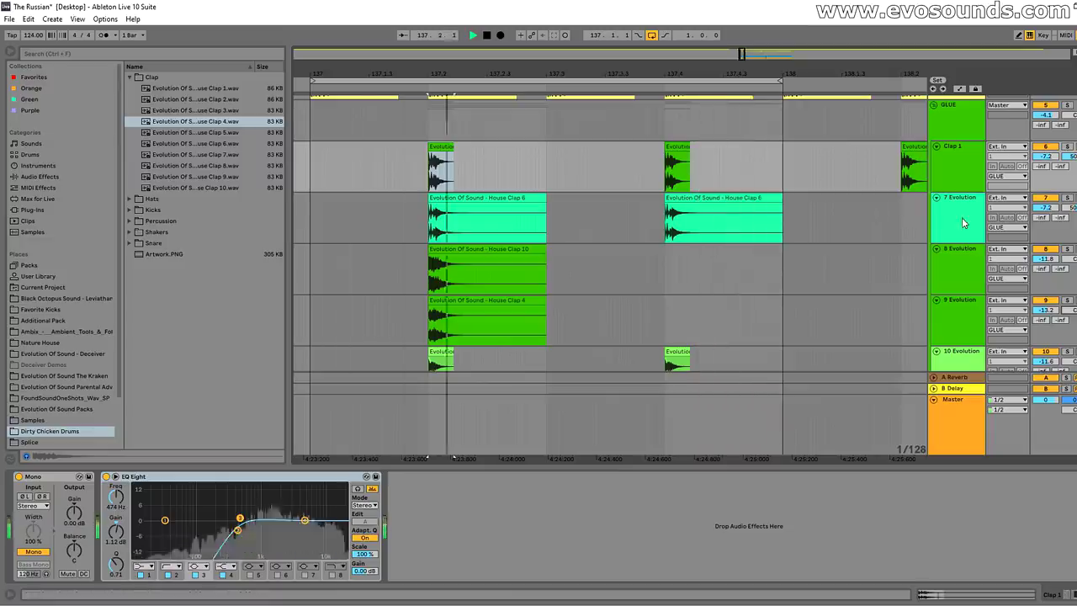
left_click_drag(1046, 259, 1046, 252)
left_click_drag(1046, 310, 1046, 286)
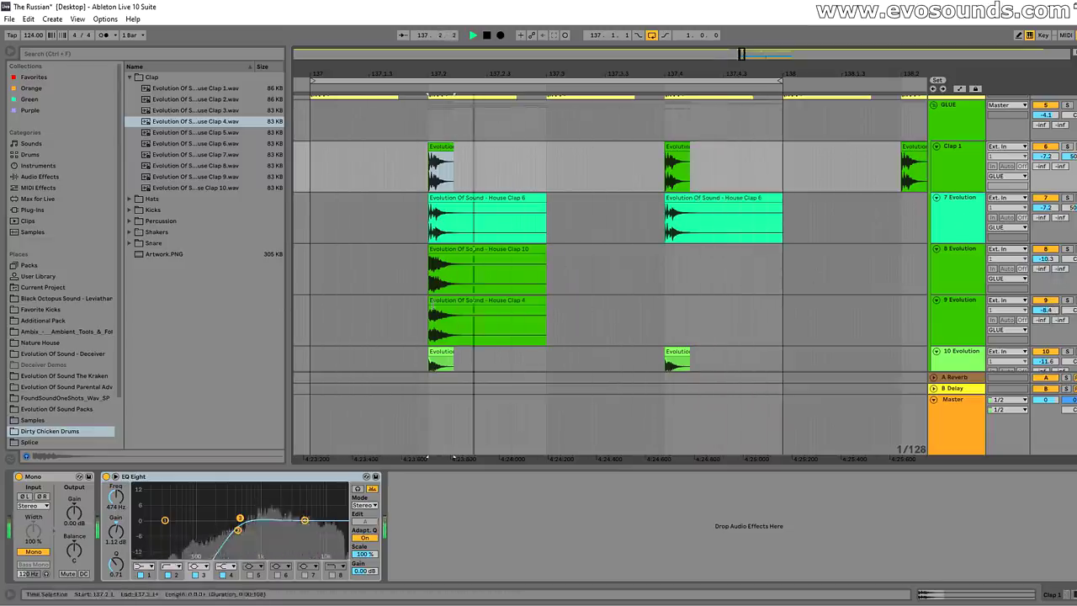
key("space")
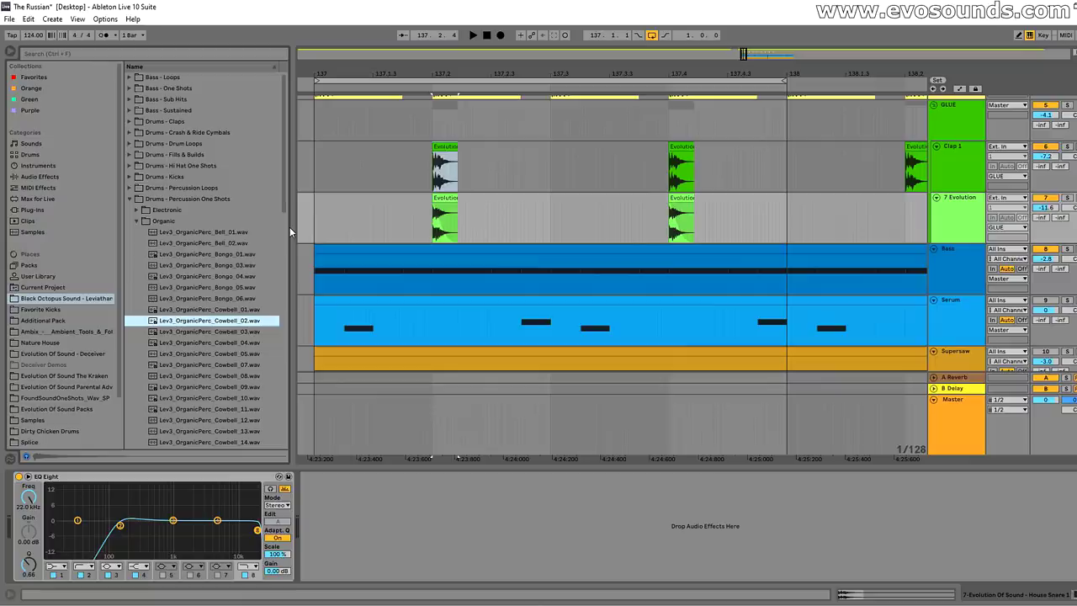
Insert an audio track below Clap 1 and place the Lev3_OrganicPerc_Foley_03 sample on it
left_click(443, 144)
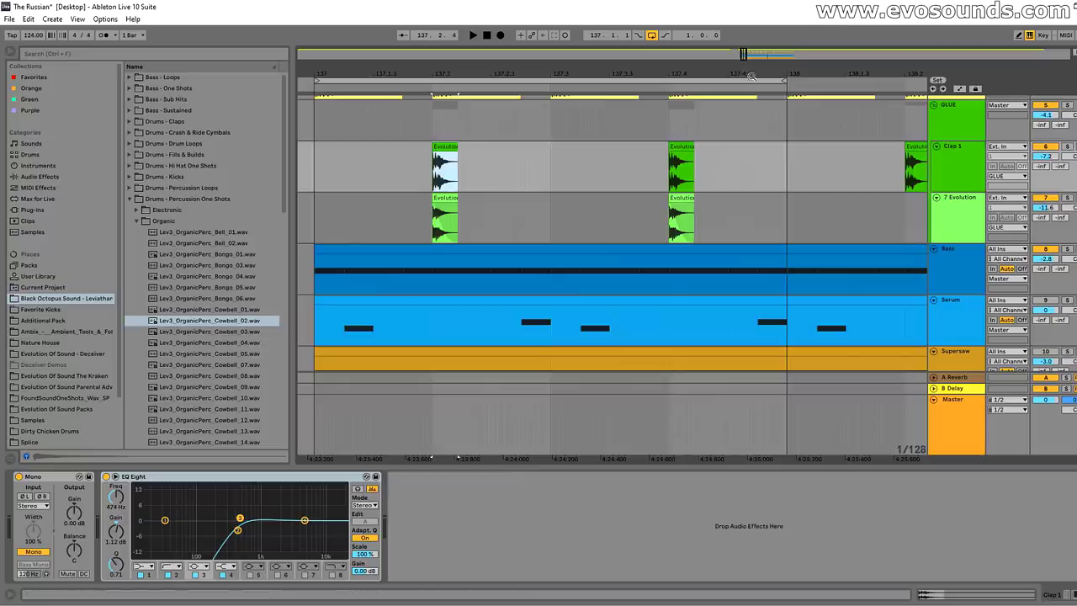
mouse_move(744, 54)
left_mouse_down()
mouse_move(744, 78)
mouse_move(740, 50)
left_mouse_up()
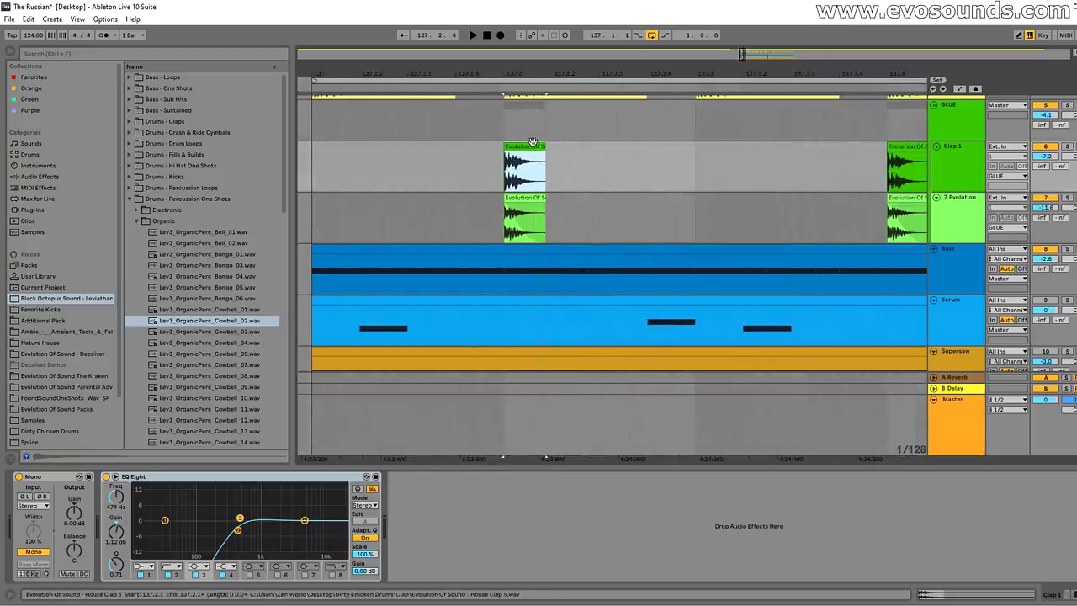
left_click(962, 170)
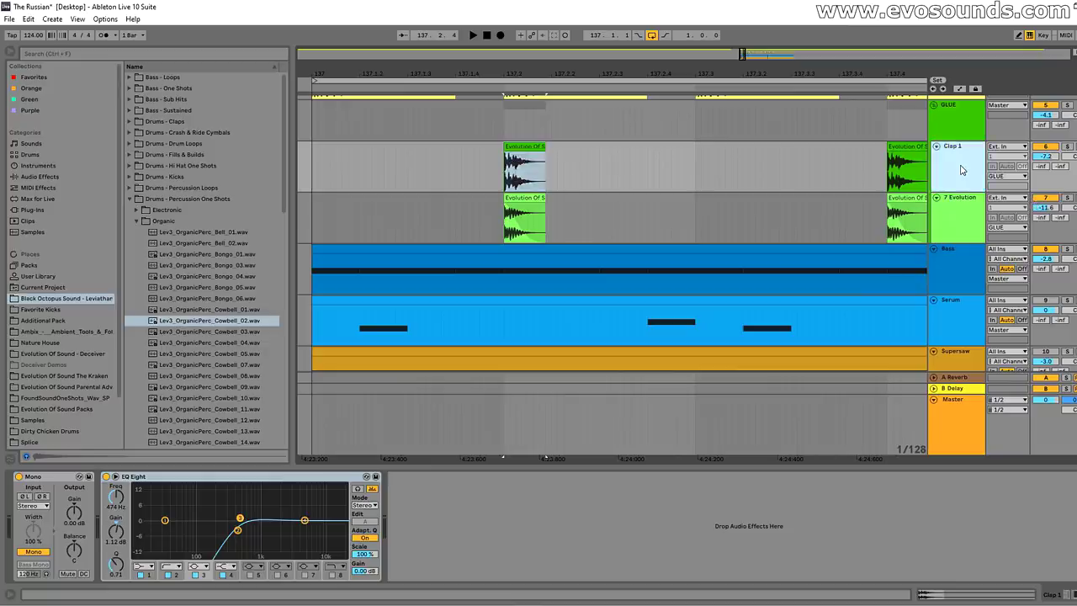
key("ctrl+t")
scroll(219, 353, "down", 5)
left_click(227, 325)
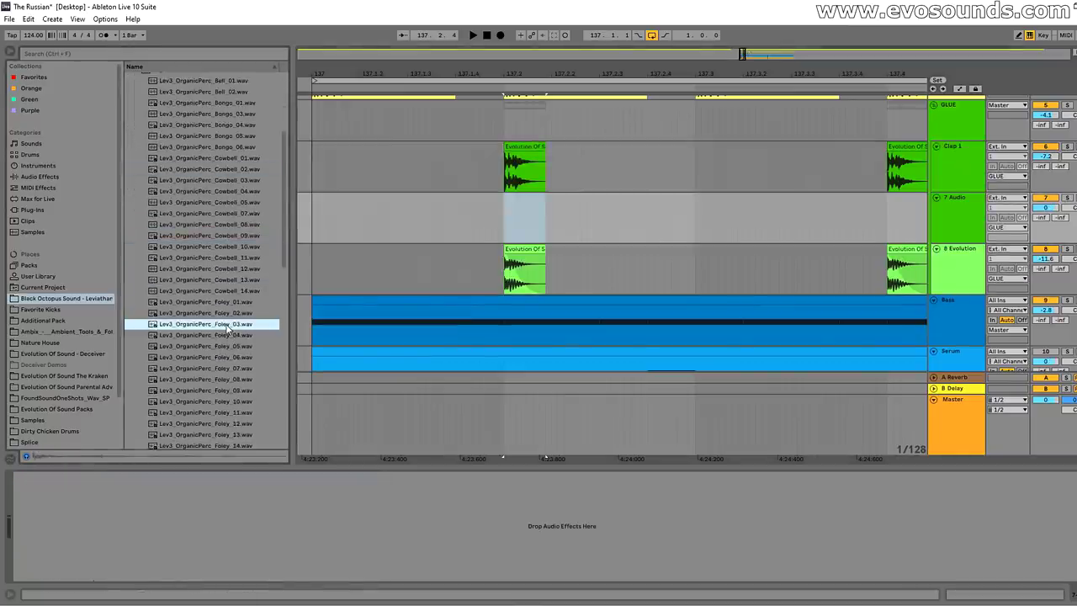
left_click_drag(228, 330, 565, 229)
Lower the foley track's volume, trim the foley clip's start and move the clip to beat 137.2
left_click_drag(1047, 207, 1046, 224)
left_click_drag(505, 210, 543, 195)
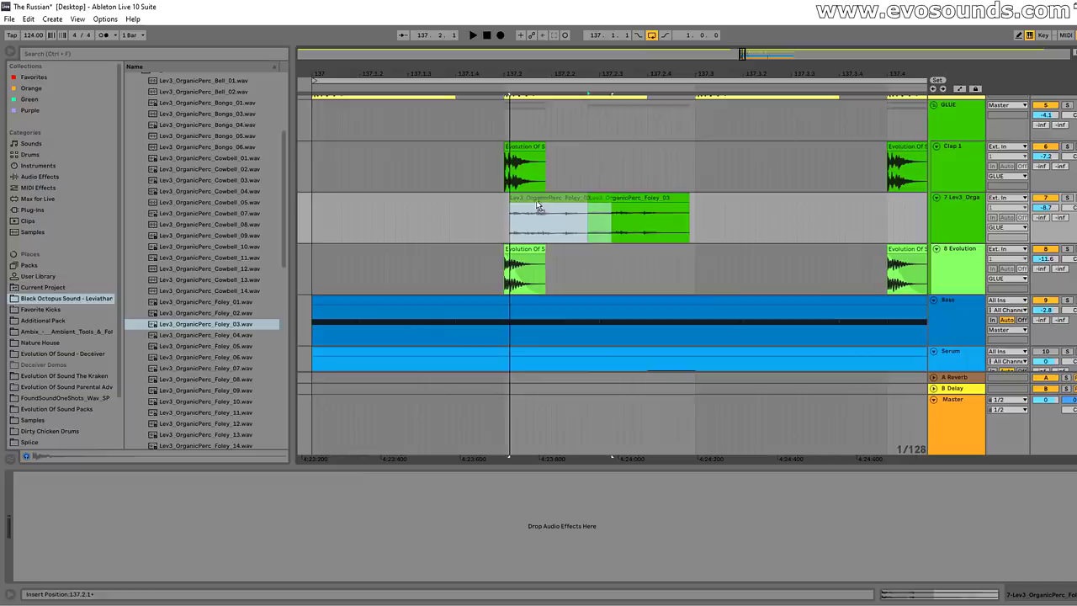
key("space")
key("space")
Shorten the end of the foley clip and play it together with the clap
left_click_drag(605, 200, 560, 199)
key("space")
key("space")
key("space")
key("space")
Transpose the foley clip by -15 st and trim its end to match the clap clip's length
left_click(962, 213)
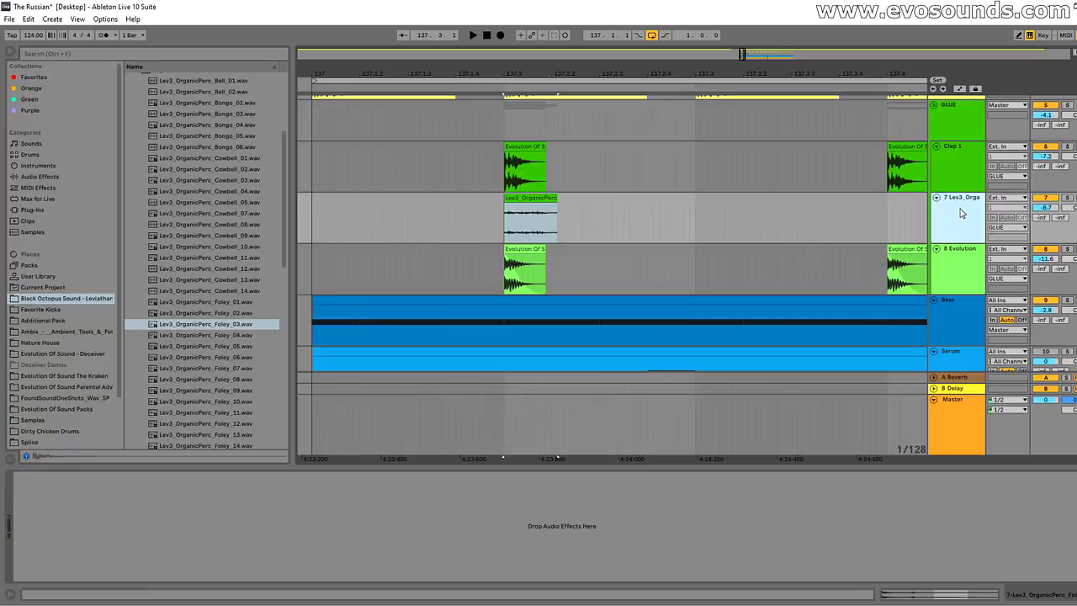
double_click(538, 198)
left_click_drag(72, 412, 72, 437)
left_click_drag(630, 202, 545, 214)
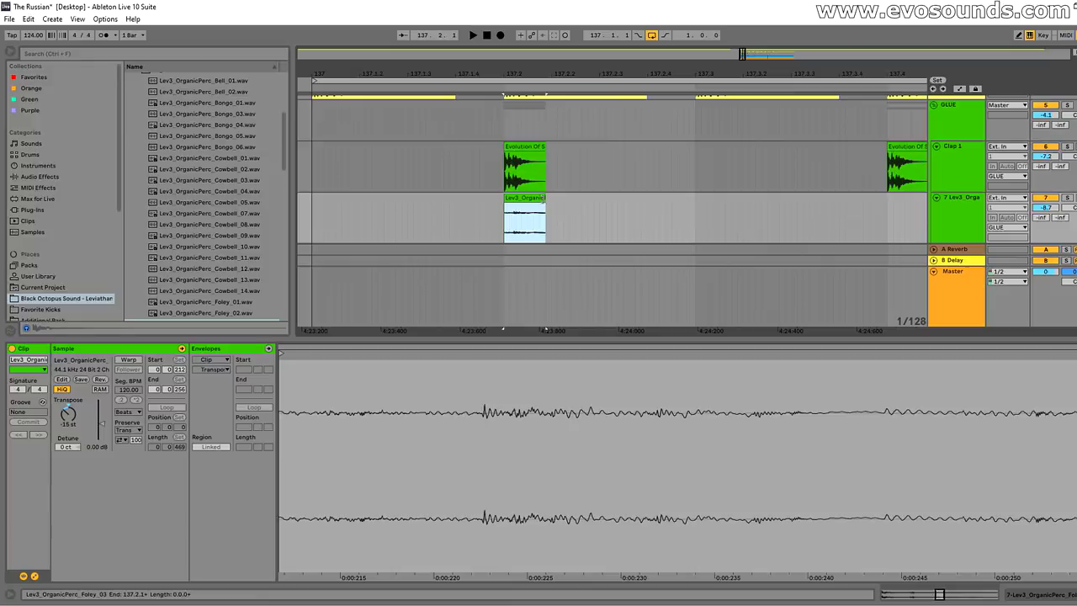
left_click_drag(543, 338, 521, 562)
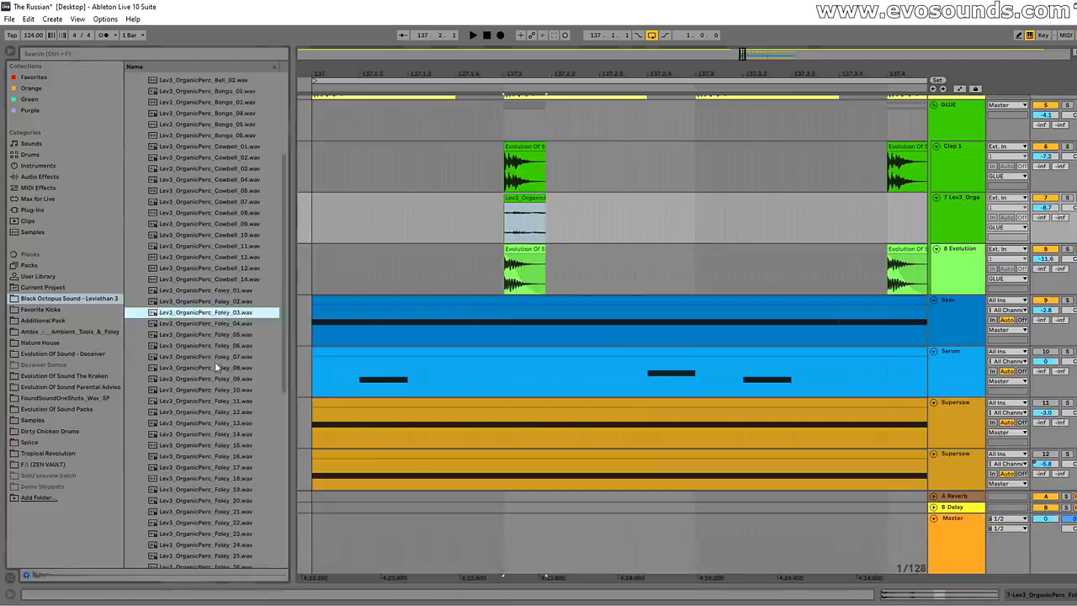
Replace the foley clip with the Lev3_OrganicPerc_Cowbell_08 sample at beat 137.2 and play the layers
scroll(215, 361, "up", 2)
left_click_drag(211, 260, 494, 193)
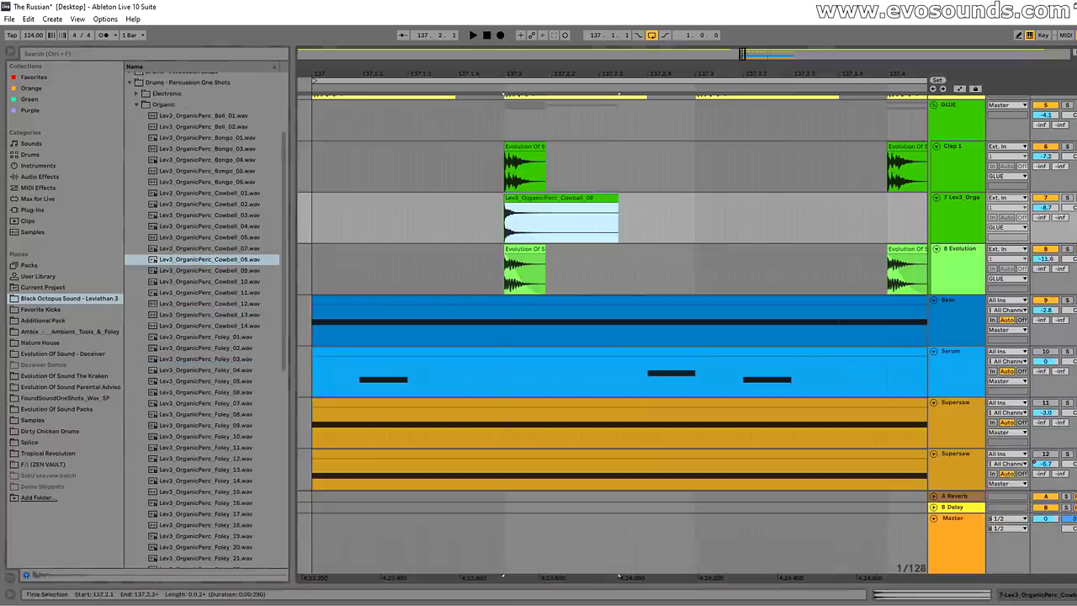
left_click(536, 147)
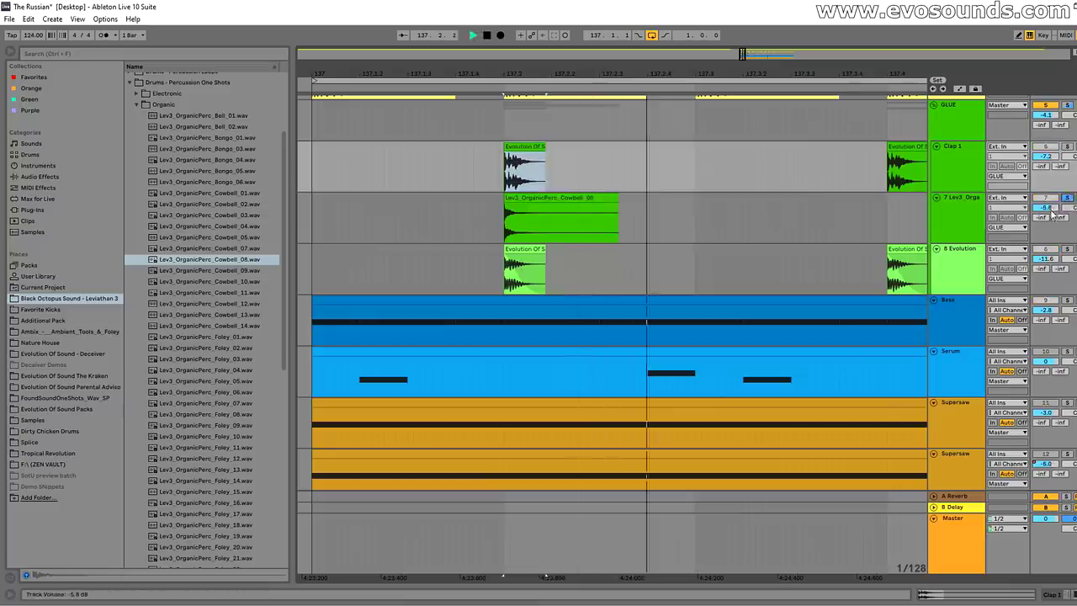
key("space")
key("space")
Set the cowbell track's volume to -5.8 dB and compare it soloed and together with the clap and snare layers
left_click(1066, 199)
key("space")
key("space")
key("space")
key("space")
key("space")
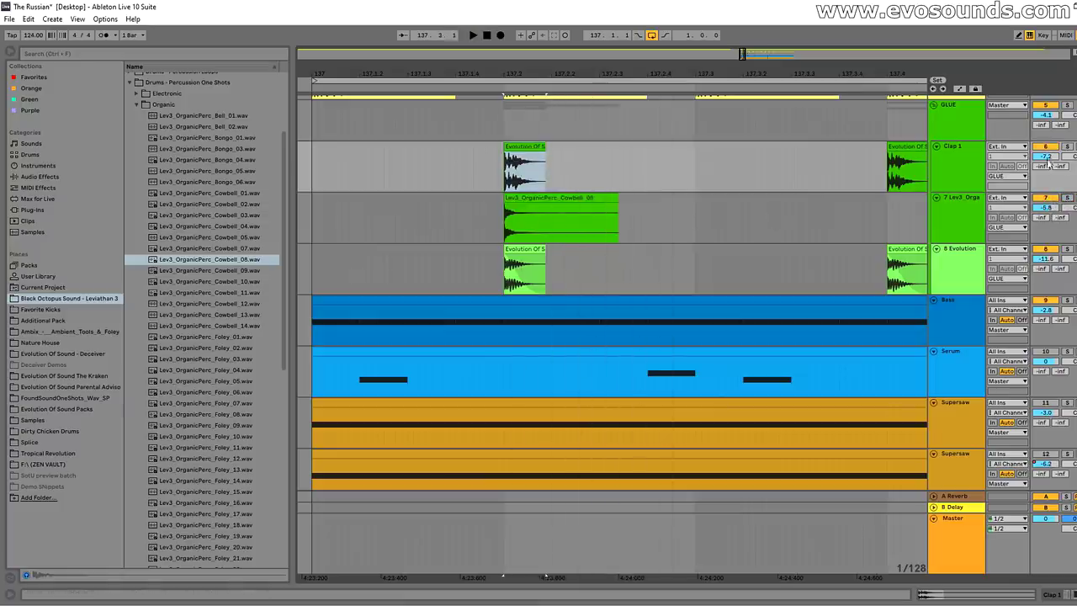
left_click(527, 199)
key("space")
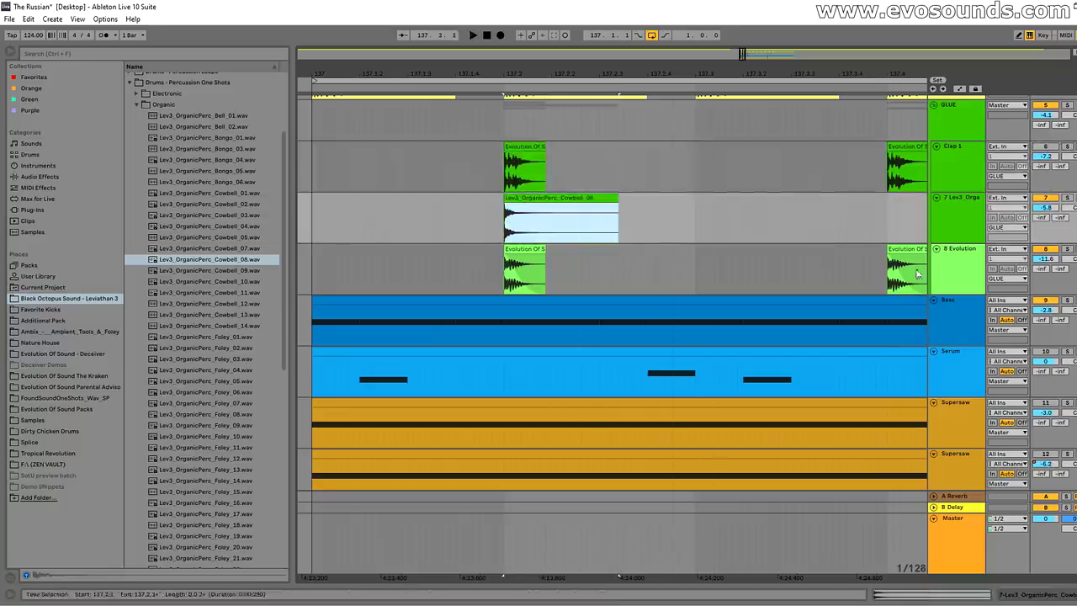
key("space")
left_click(1046, 148)
Move the cowbell clip slightly past beat 137.2, behind the clap's first transient, and play the layers
left_click_drag(742, 56, 620, 184)
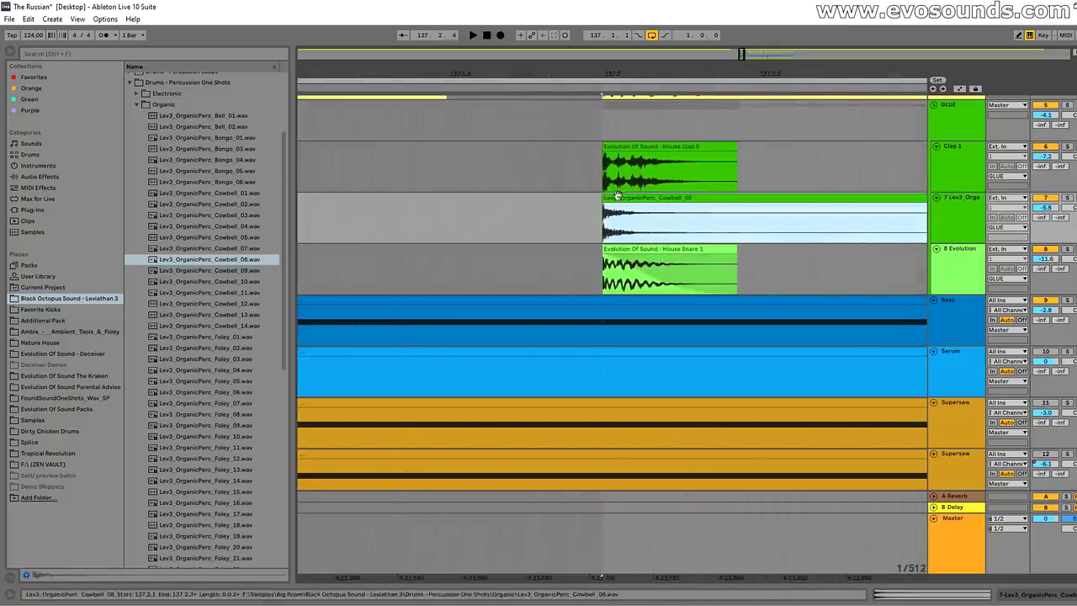
left_click(617, 200)
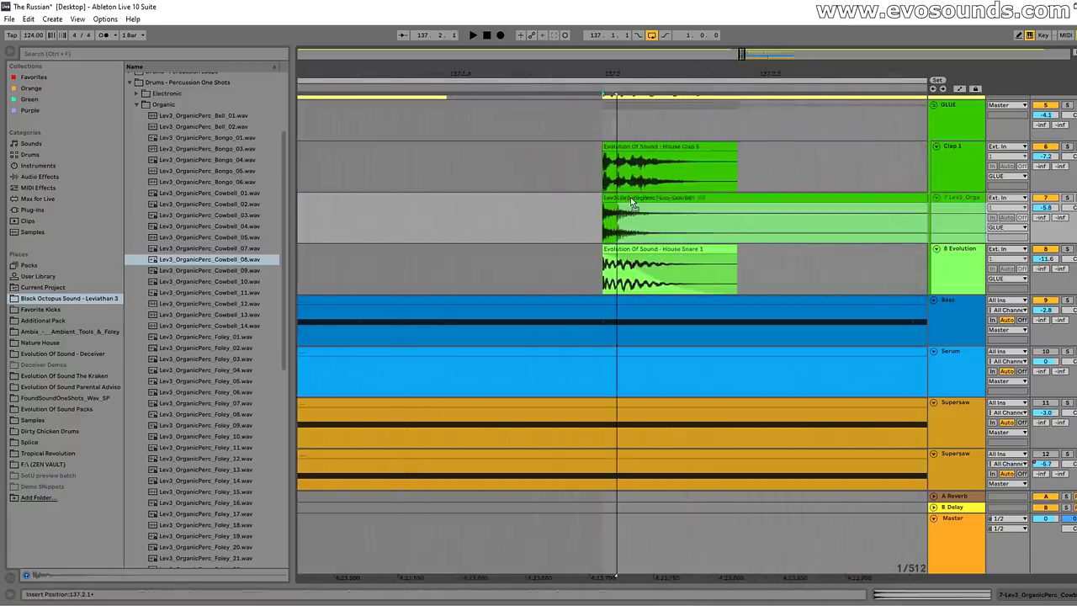
left_click_drag(633, 202, 657, 206)
left_click(604, 183)
key("space")
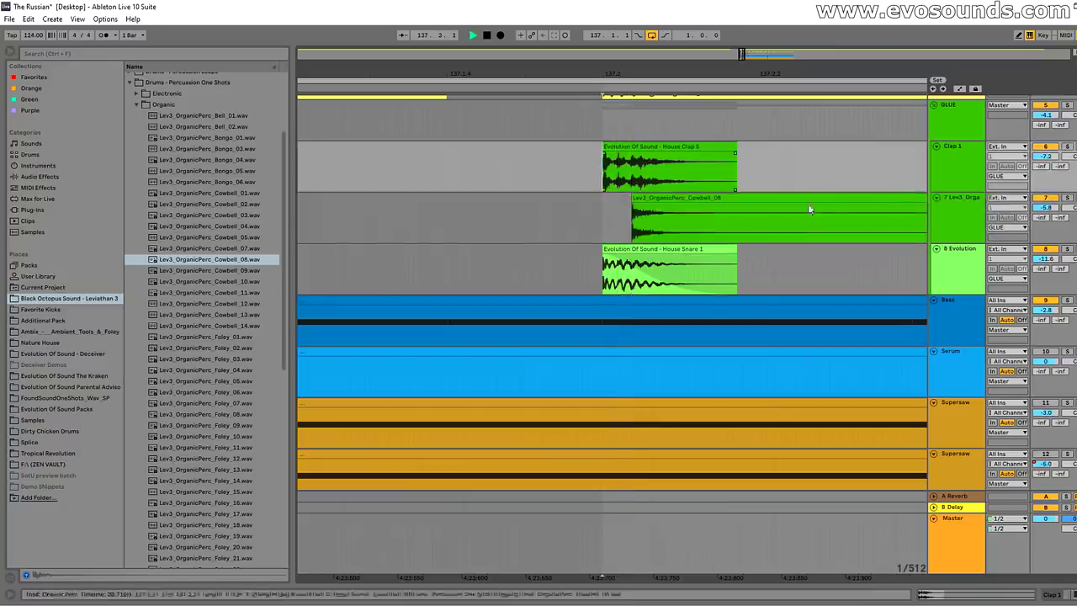
Nudge the cowbell clip slightly further behind the clap's first transient and play the soloed GLUE group
key("space")
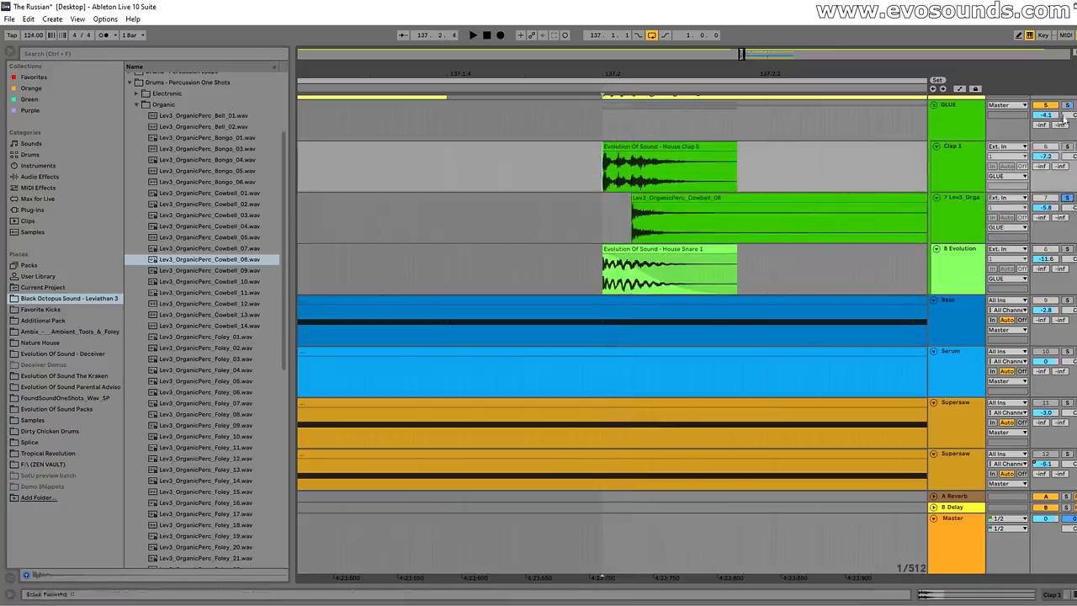
left_click(640, 147)
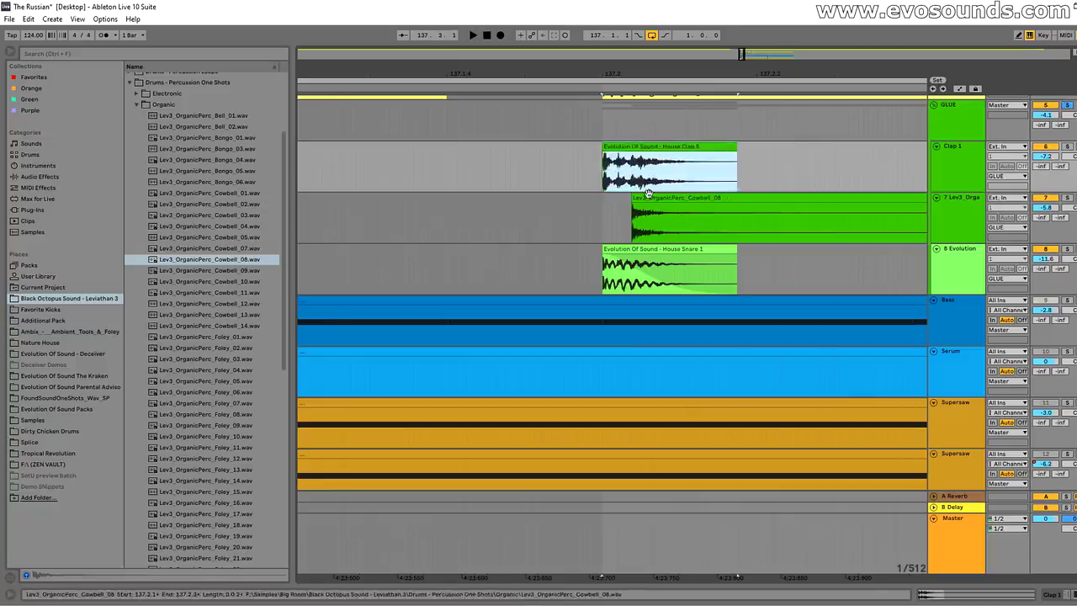
left_click_drag(651, 198, 655, 197)
left_click(604, 181)
key("space")
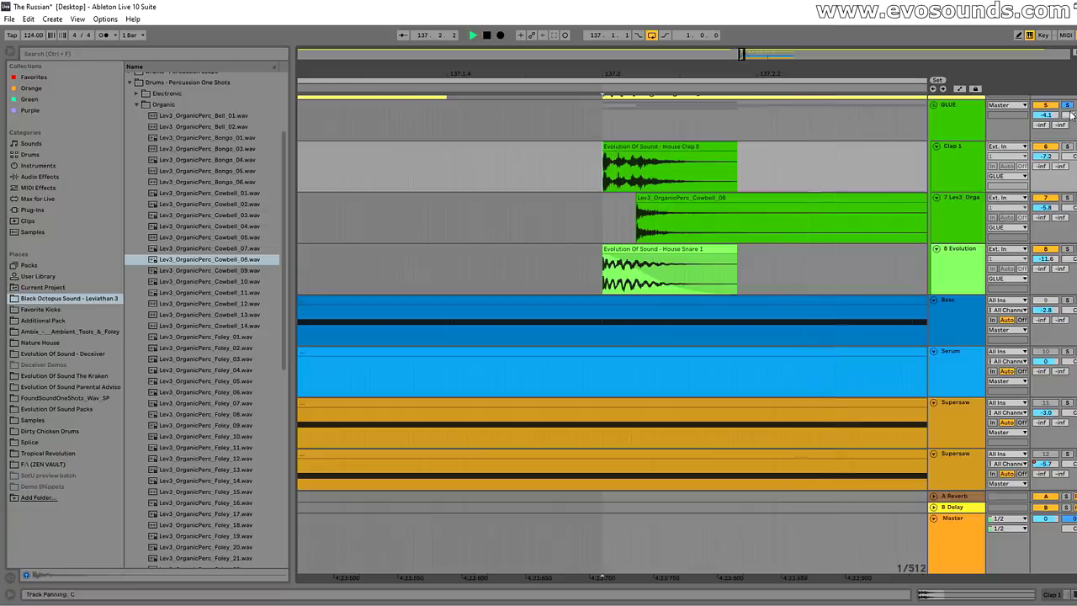
Move the cowbell clip back to beat 137.2, set its track delay to 9.00 ms and play the layers
left_click_drag(683, 195, 625, 197)
key("space")
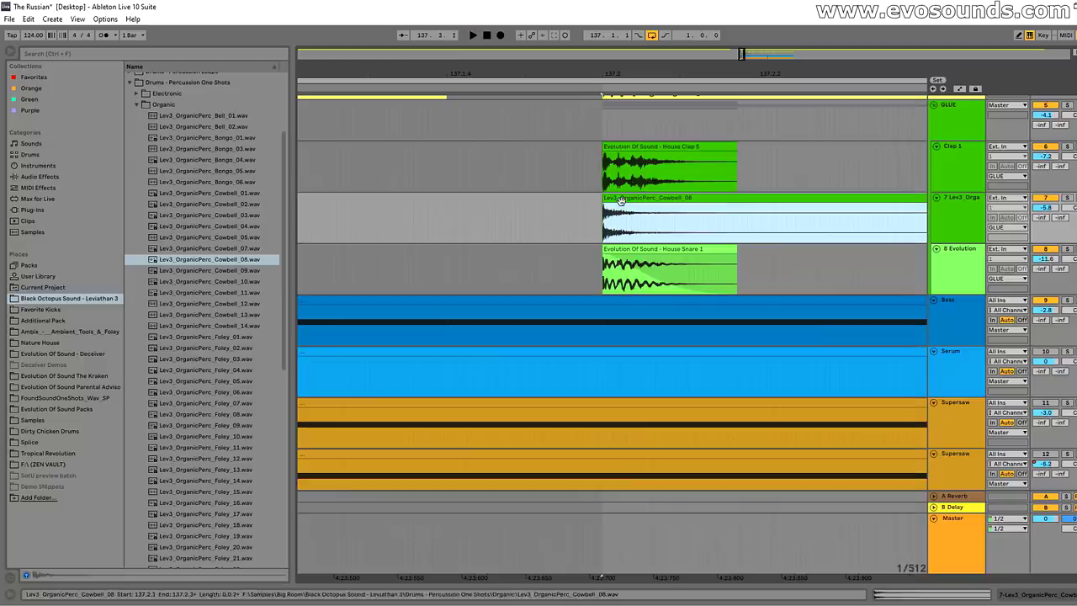
left_click(1076, 564)
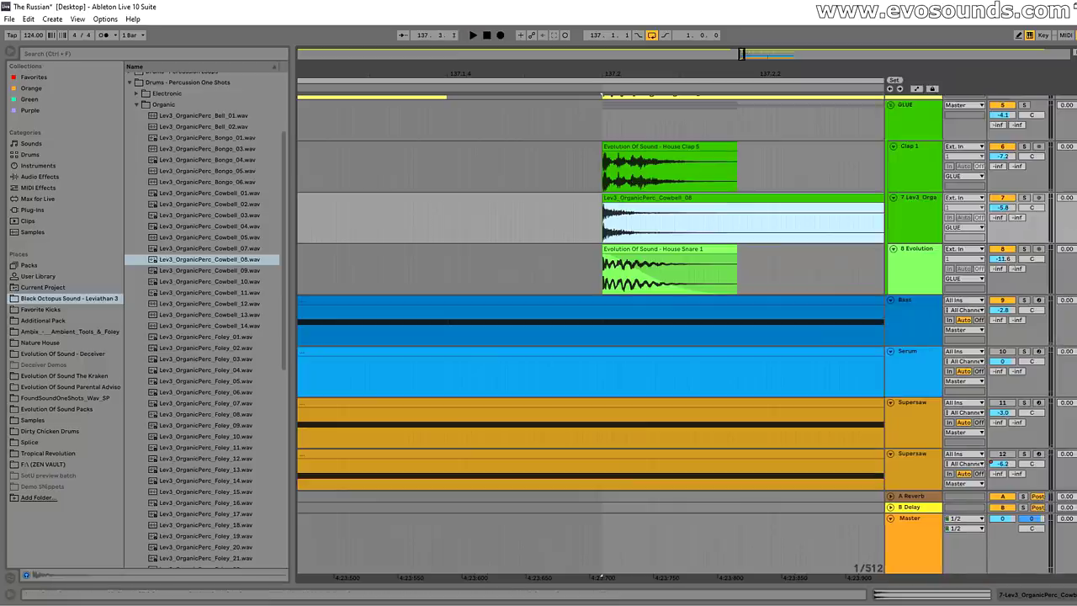
left_click_drag(1064, 198, 1064, 191)
key("space")
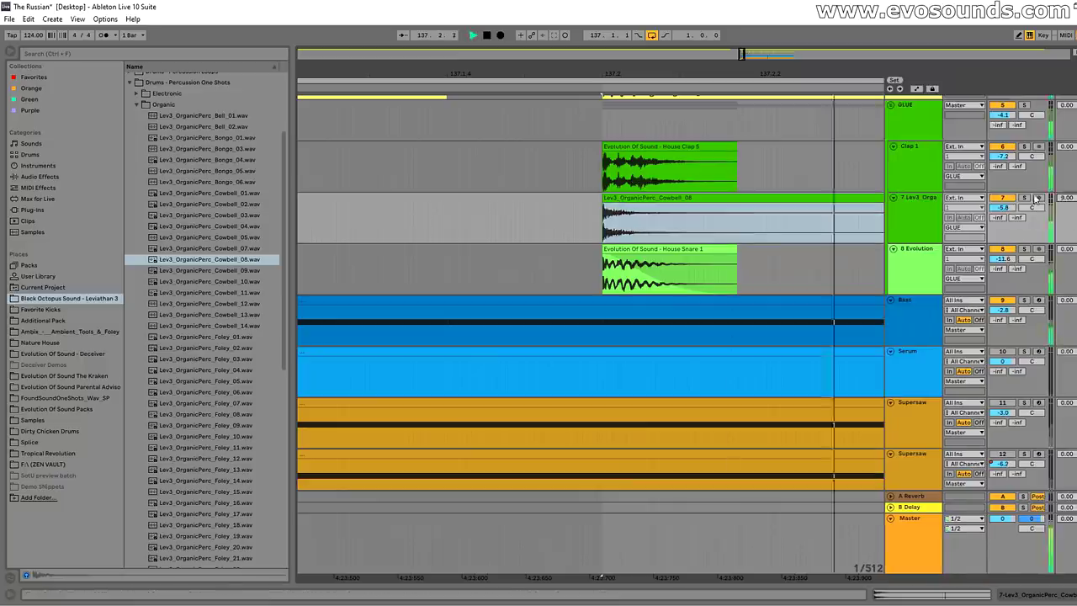
key("space")
Replace the cowbell clip with Lev3_OrganicPerc_Foley_22, set its track volume to -11.9 dB and play the layers
left_click(195, 372)
scroll(217, 392, "down", 2)
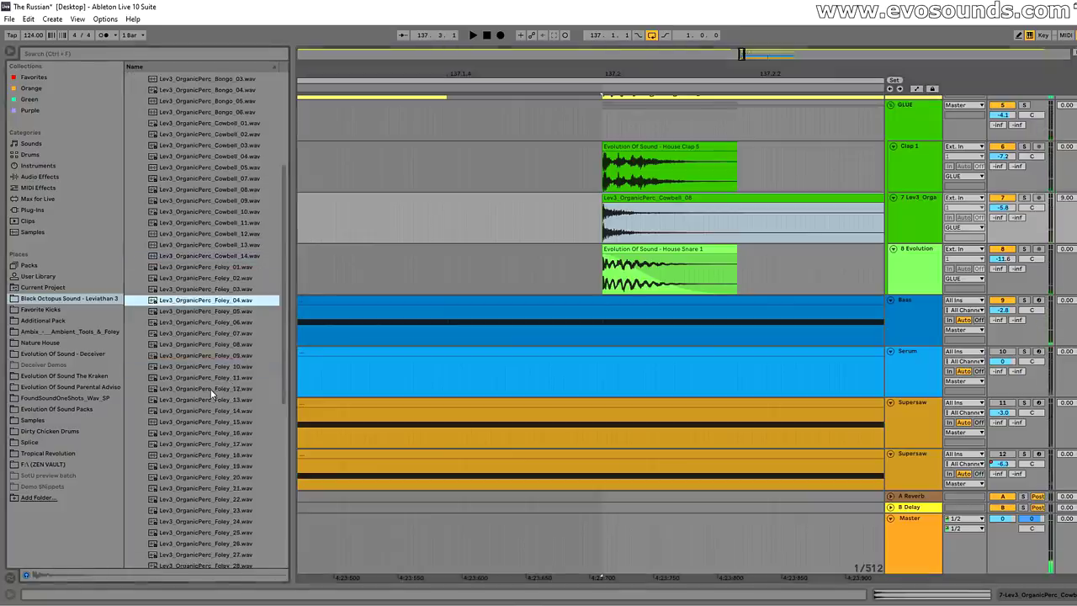
scroll(211, 389, "down", 3)
left_click_drag(221, 395, 627, 218)
left_click_drag(1001, 208, 1001, 228)
left_click(652, 199)
key("space")
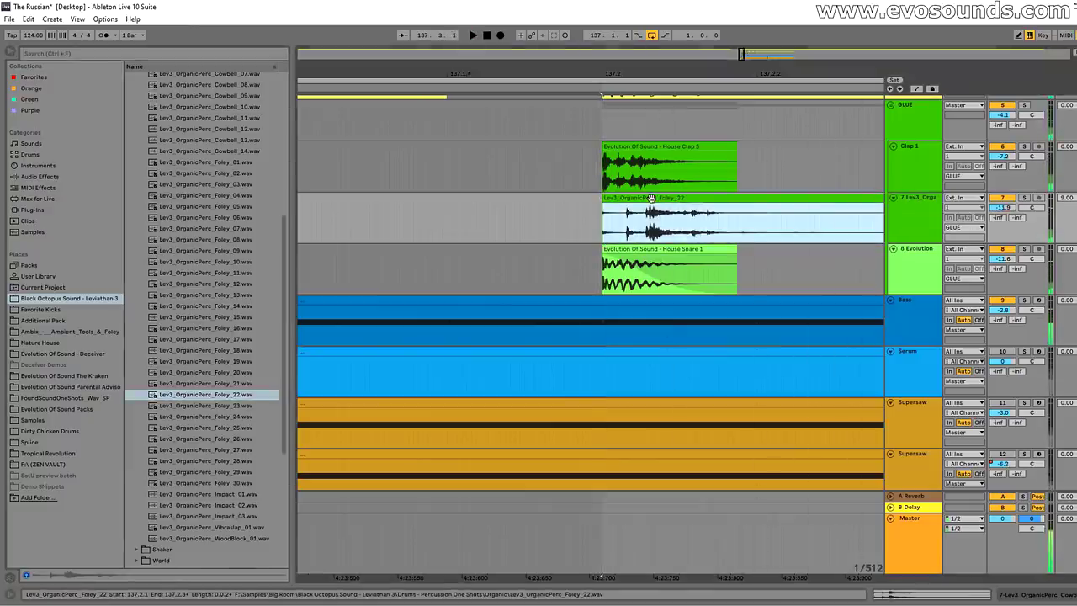
key("space")
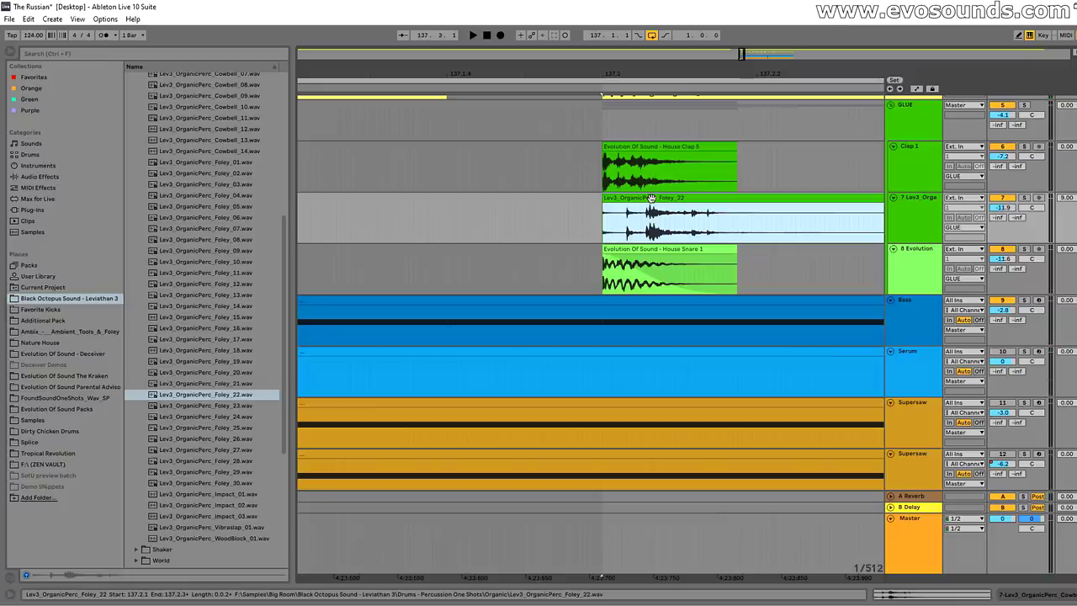
Trim the foley clip to the clap clip's length with a fade-out and play the layers
left_click_drag(741, 54, 741, 37)
left_click_drag(583, 200, 444, 207)
left_click(437, 200)
left_click(423, 183)
key("space")
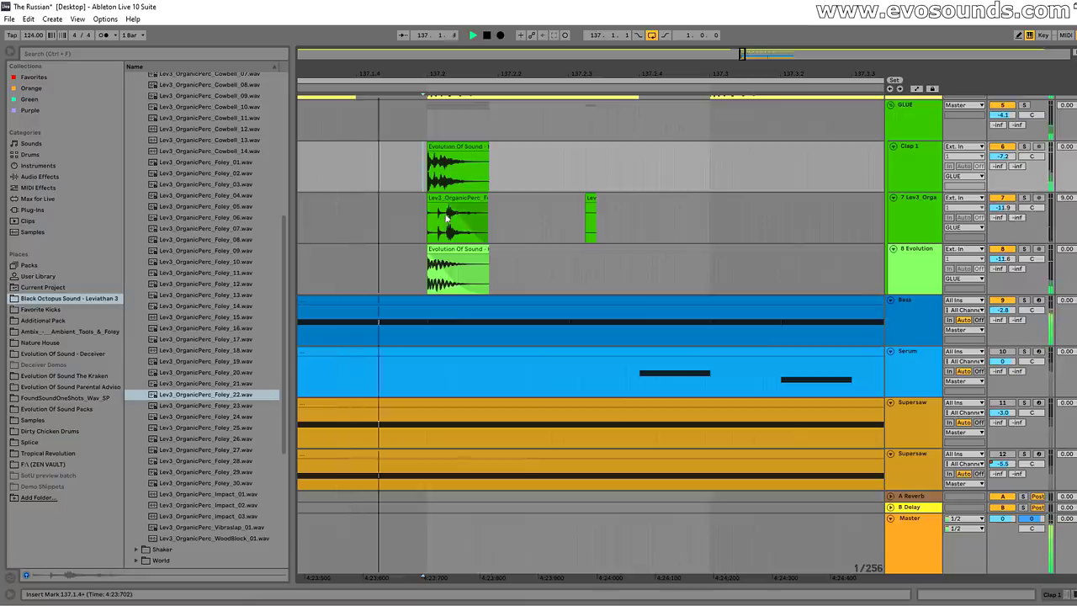
left_click(930, 223)
key("space")
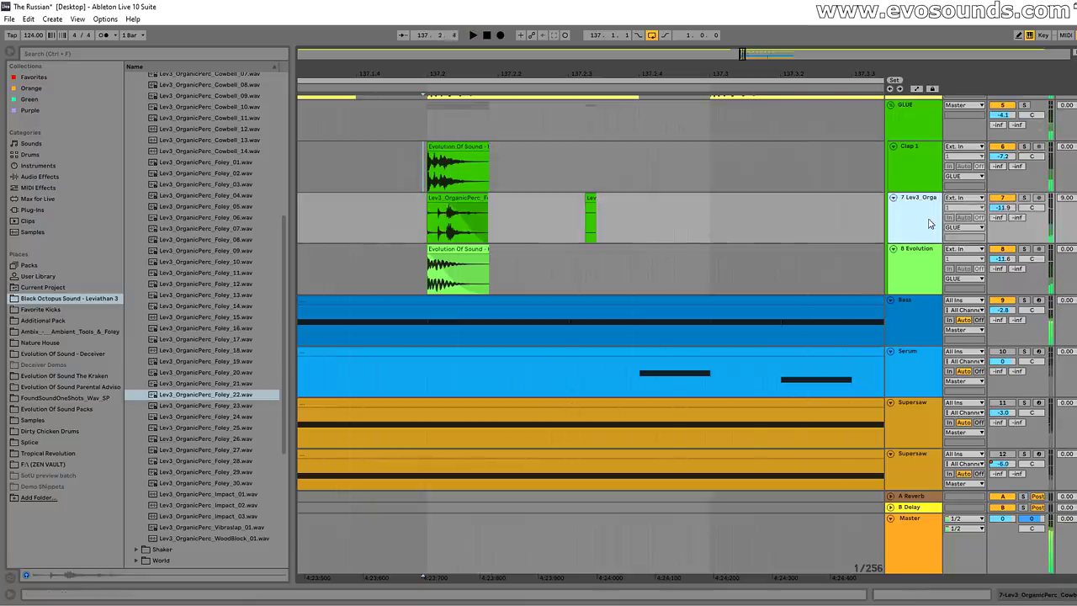
Find EQ Eight among the audio effects and load it on the foley track
left_click(53, 177)
left_click(103, 55)
type("eq")
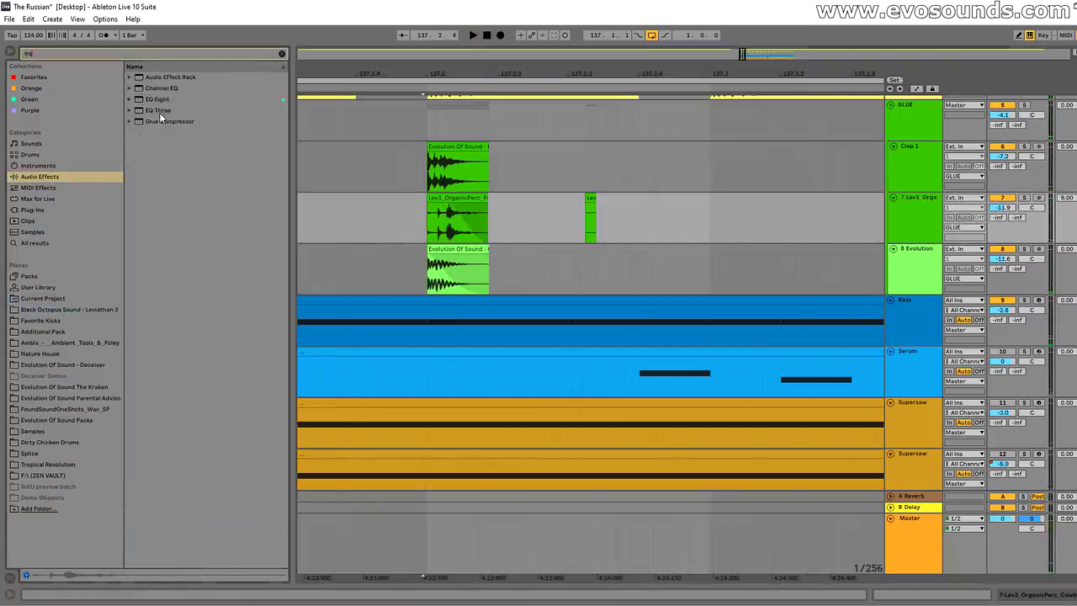
key("Down")
key("Down")
key("Down")
key("Return")
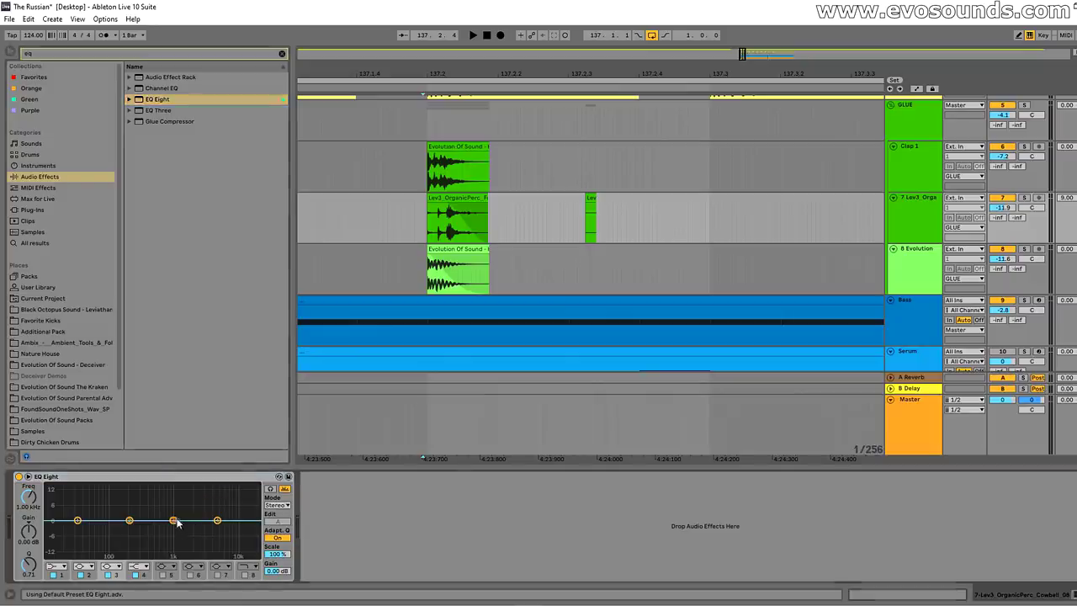
Turn the foley EQ's band 3 into a low cut, boost band 4 by 5.58 dB at 2.78 kHz, and play
left_click(111, 566)
left_click(111, 506)
left_click_drag(210, 528, 195, 516)
key("space")
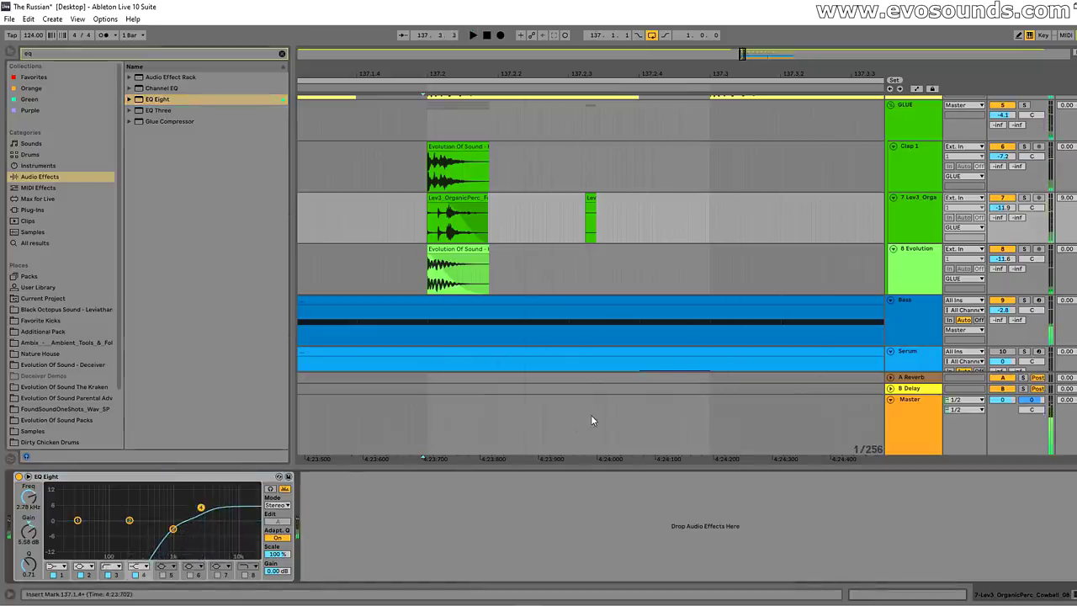
Delete the leftover foley fragment near beat 137.2.3
left_click_drag(569, 221, 653, 228)
key("Delete")
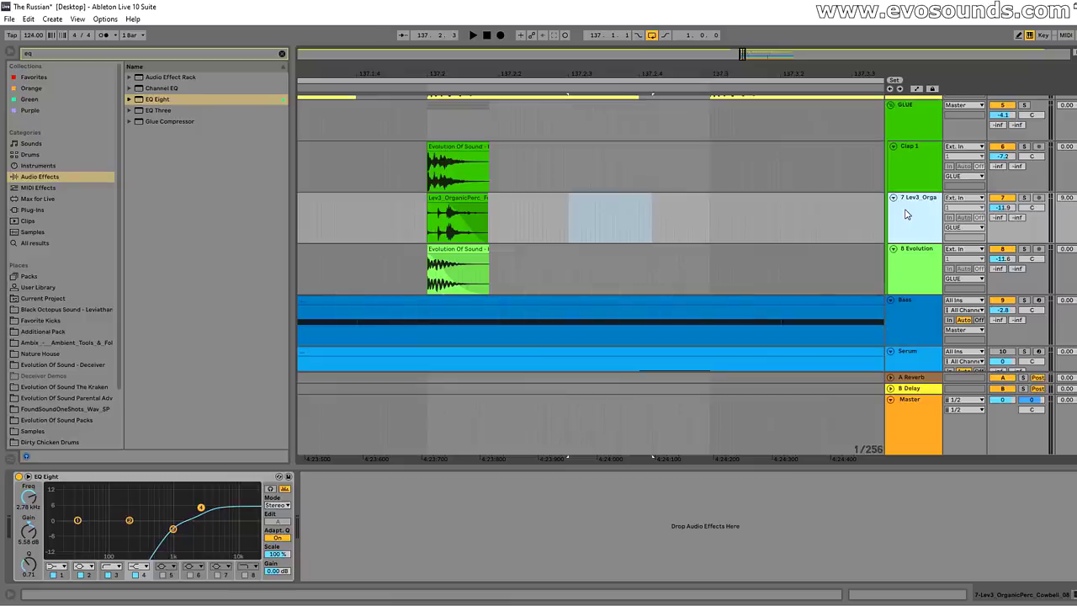
left_click_drag(742, 54, 742, 54)
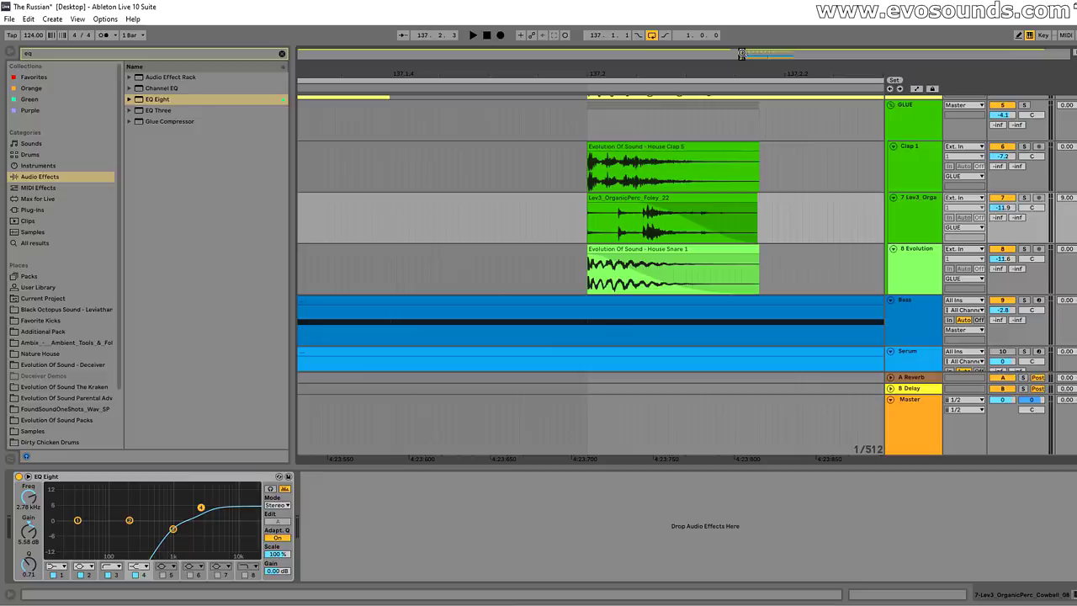
left_click_drag(741, 54, 741, 26)
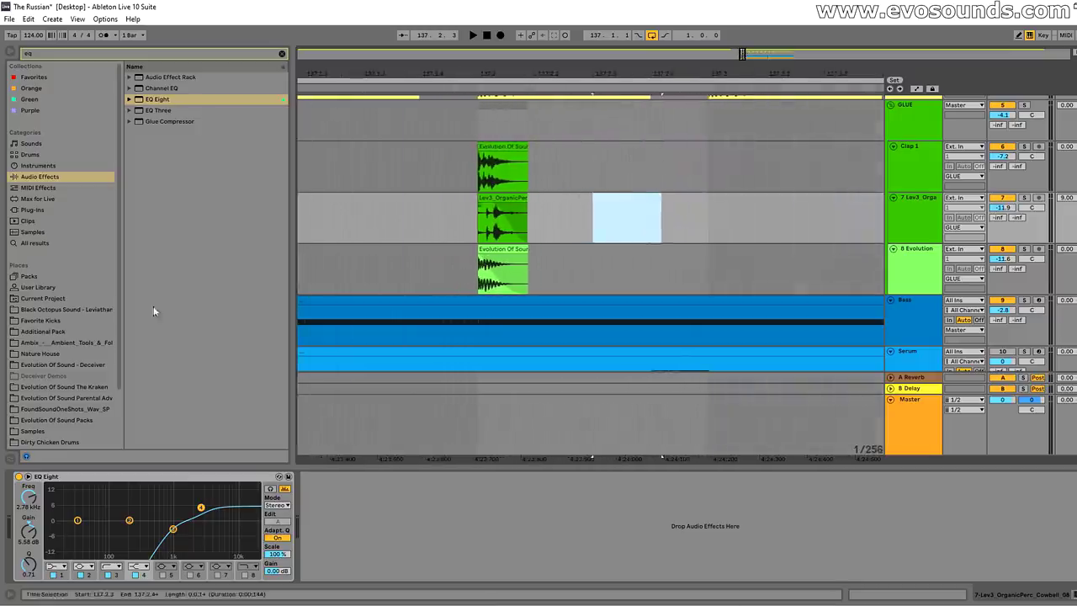
Place PMAM_Hi-Hat_Crisp from the Ambix pack's one-shots at beat 137.2 on a new track below the foley track
left_click(38, 343)
left_click(282, 53)
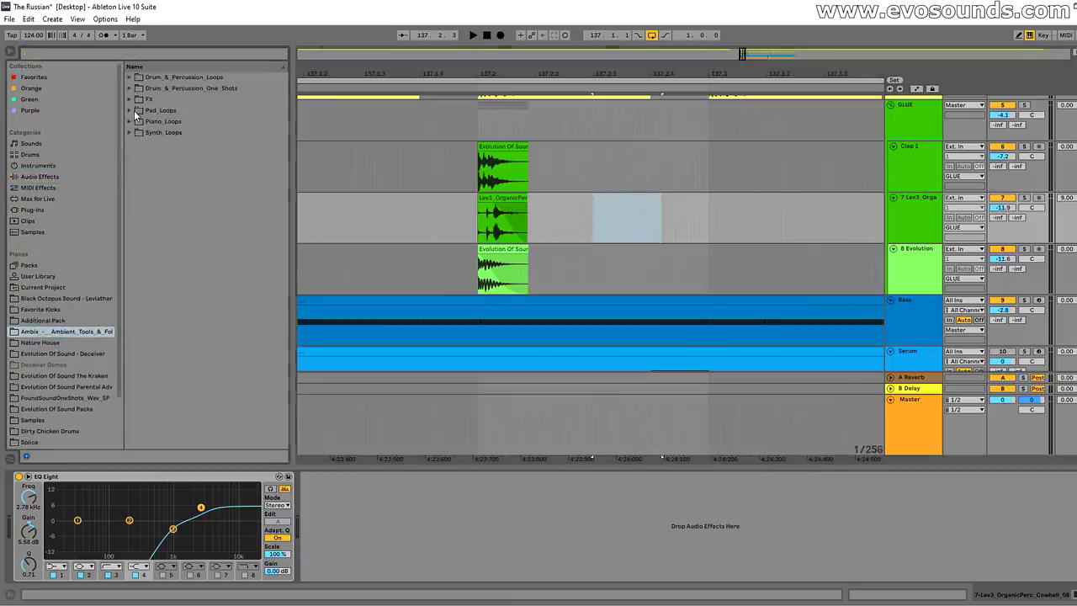
left_click(133, 89)
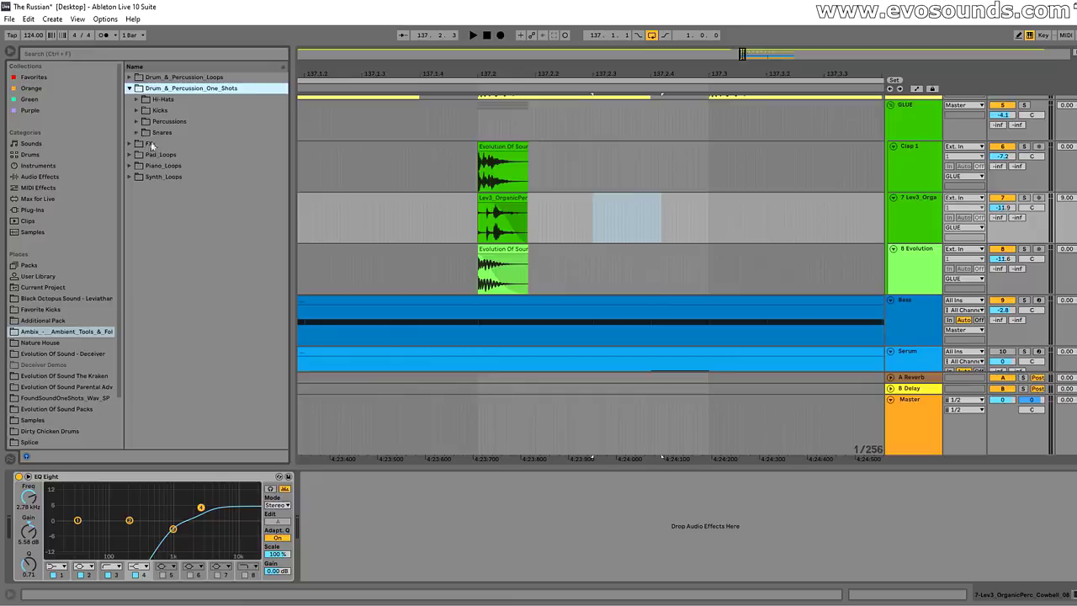
key("Down")
left_click(136, 100)
left_click(195, 145)
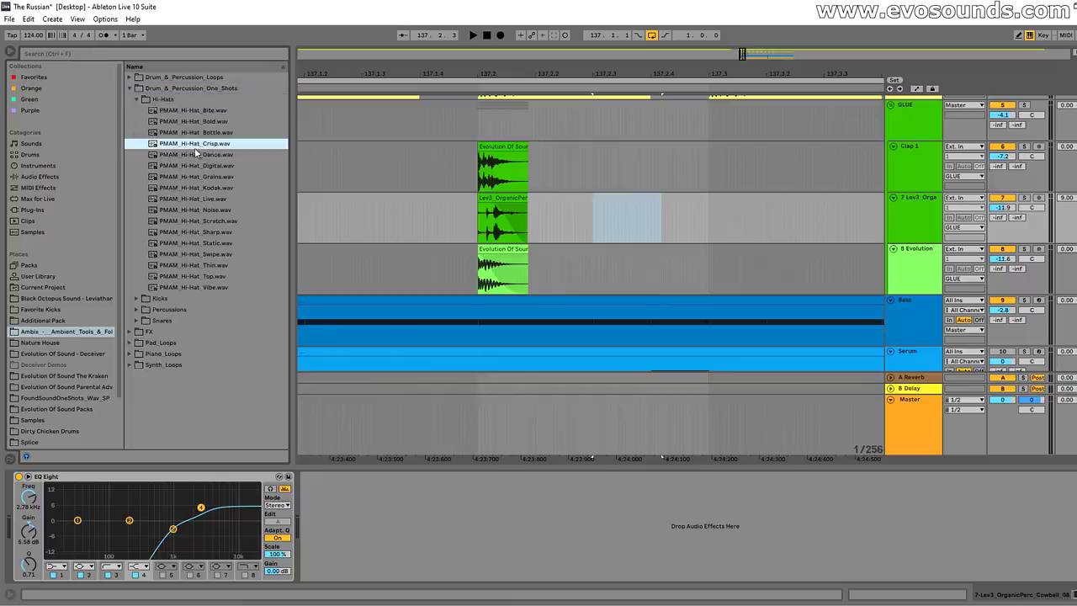
left_click(919, 211)
left_click_drag(492, 192, 482, 249)
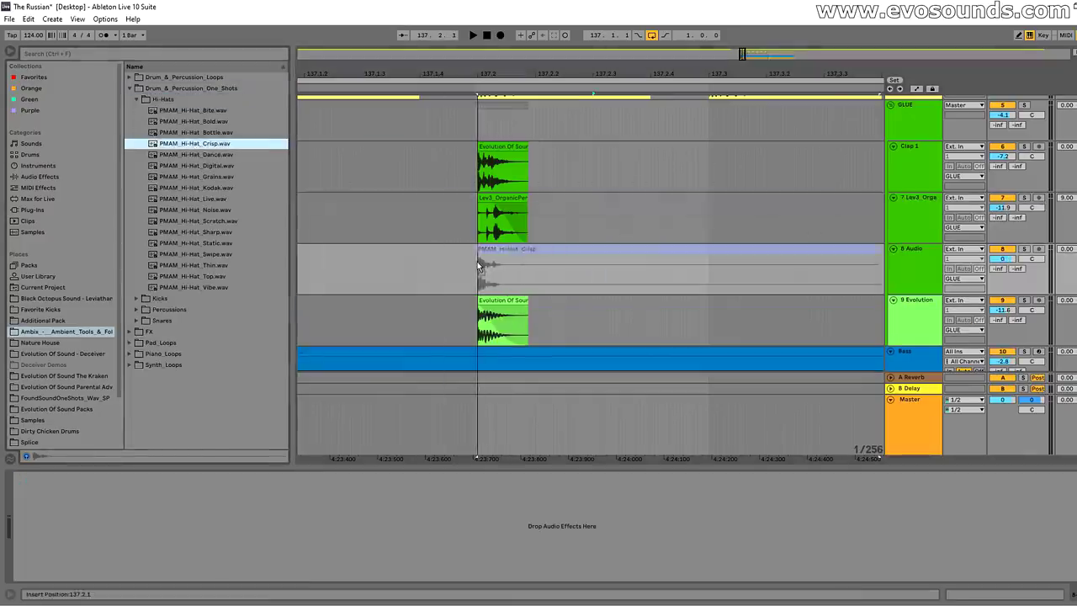
Audition further hi-hat and percussion one-shots from the Ambix pack for another layer
left_click(199, 199)
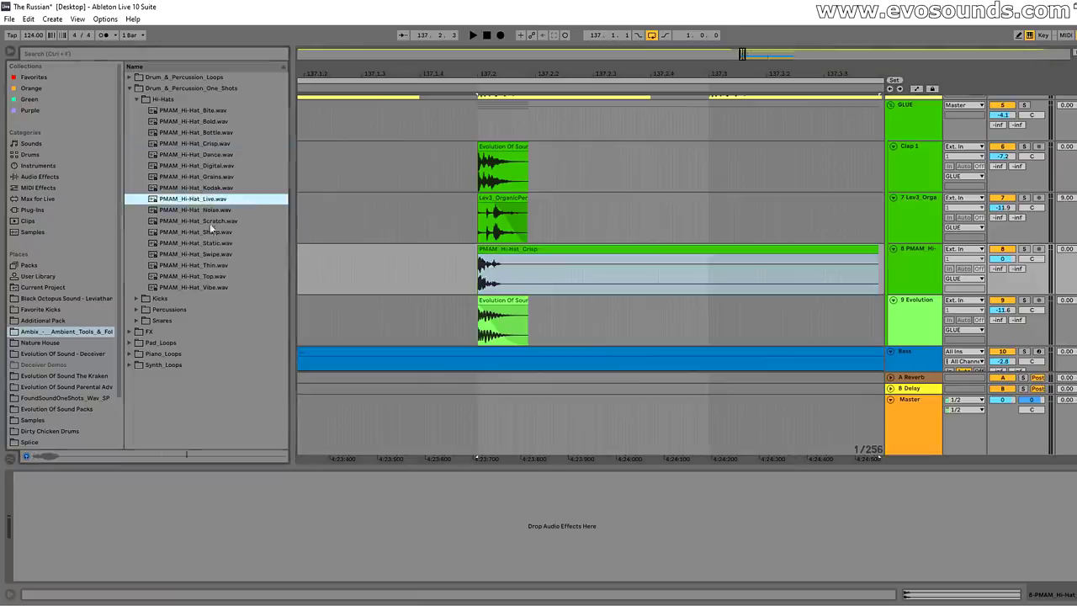
left_click(138, 310)
left_click(215, 266)
left_click(217, 289)
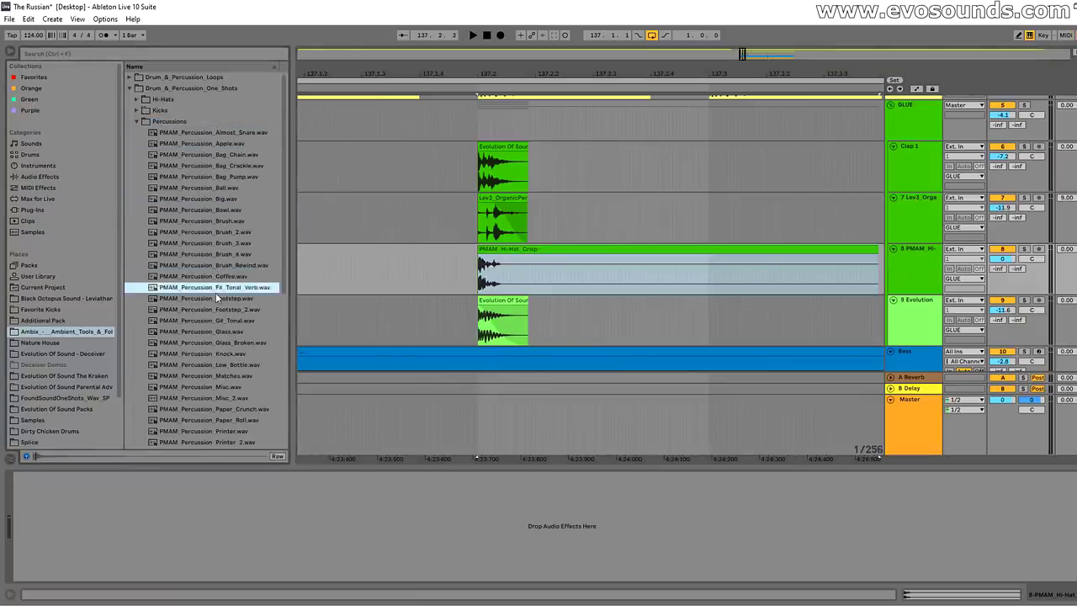
scroll(218, 290, "down", 1)
left_click(226, 264)
left_click(224, 254)
left_click(215, 242)
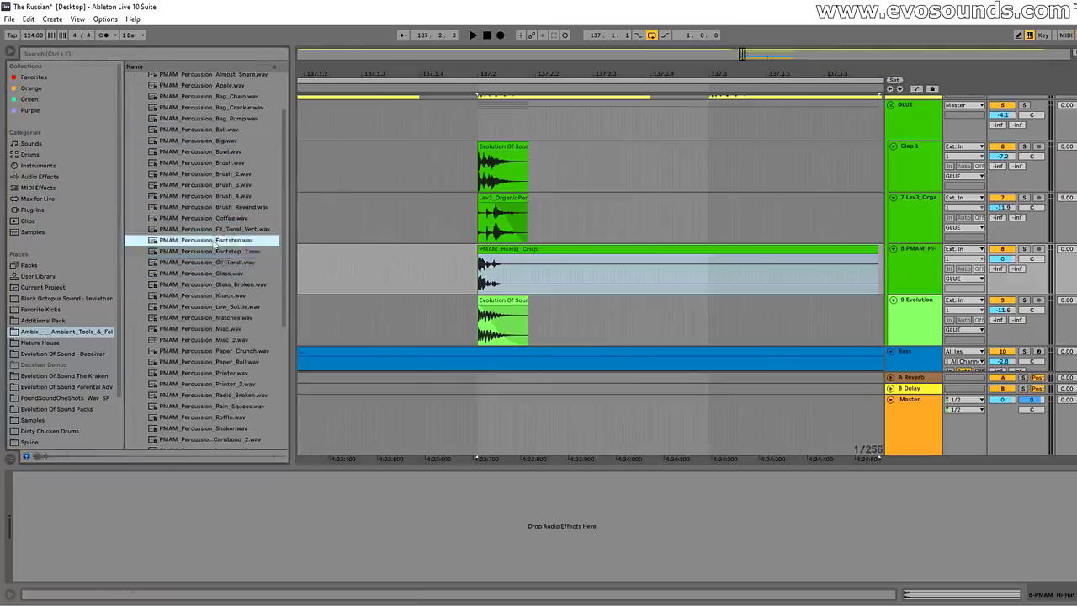
Add an audio track below the hi-hat track and place PMAM_Percussion_Footstep slightly before beat 137.2
left_click_drag(200, 244, 593, 320)
left_click(918, 282)
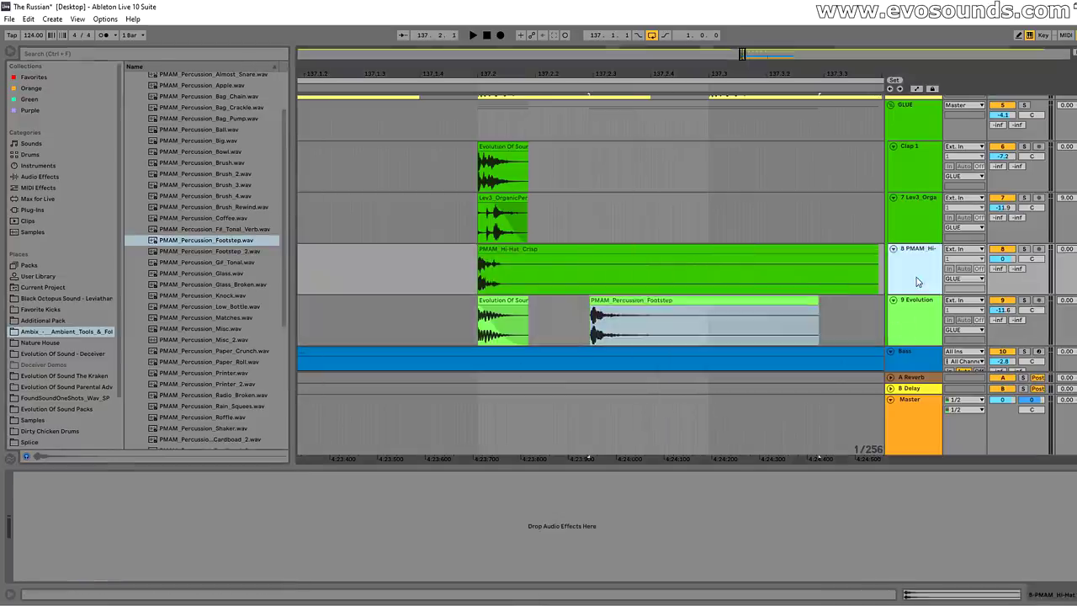
key("ctrl+t")
left_click_drag(742, 54, 742, 73)
left_click_drag(210, 242, 609, 320)
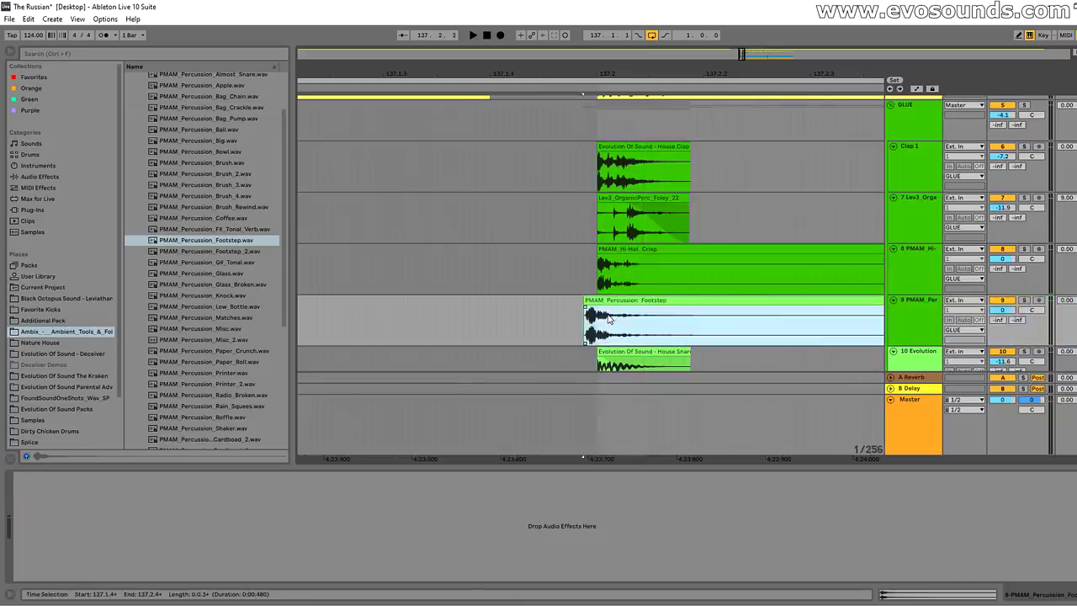
Offset the hi-hat clip slightly ahead of the clap and the footstep clip a little earlier still
mouse_move(742, 57)
left_mouse_down()
mouse_move(743, 71)
mouse_move(748, 58)
left_mouse_up()
left_click_drag(528, 305, 540, 305)
left_click(563, 251)
left_click_drag(564, 250, 552, 251)
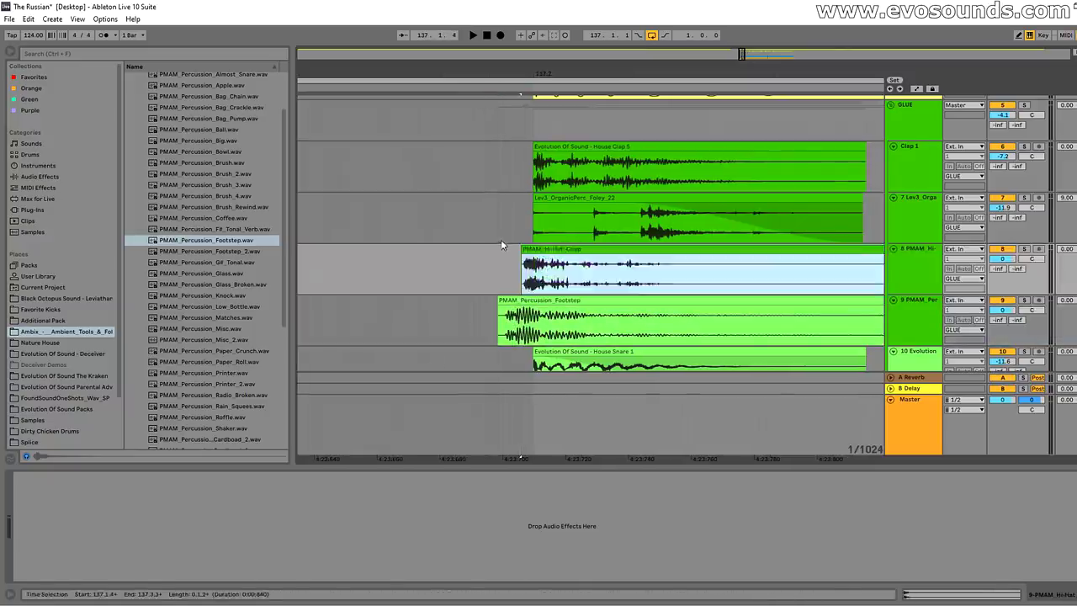
Solo the GLUE group, nudge the foley clip slightly later and play the layers
left_click(503, 217)
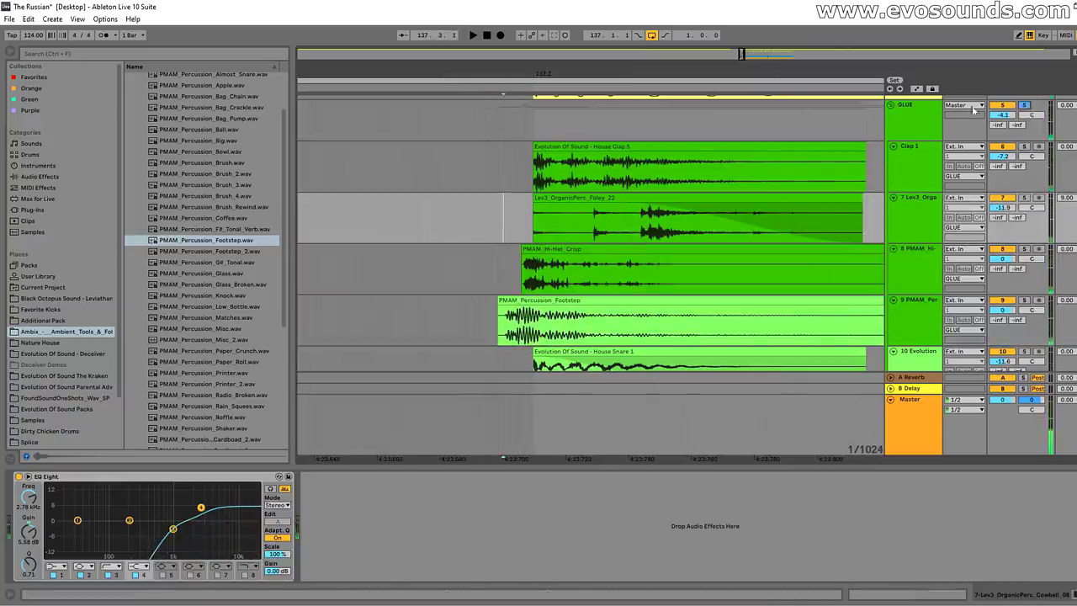
mouse_move(563, 200)
left_mouse_down()
mouse_move(532, 224)
mouse_move(578, 199)
left_mouse_up()
key("space")
key("space")
Nudge the clap and footstep clips slightly later and the snare clip slightly earlier, playing the layers to check
left_click_drag(577, 146, 583, 147)
left_click_drag(554, 351, 548, 352)
left_click(504, 274)
key("space")
key("space")
left_click_drag(527, 301, 533, 301)
left_click(489, 274)
key("space")
Move the foley clip earlier, trim its quiet start to beat 137.2 and play the layers
left_click_drag(620, 206, 573, 206)
left_click(510, 190)
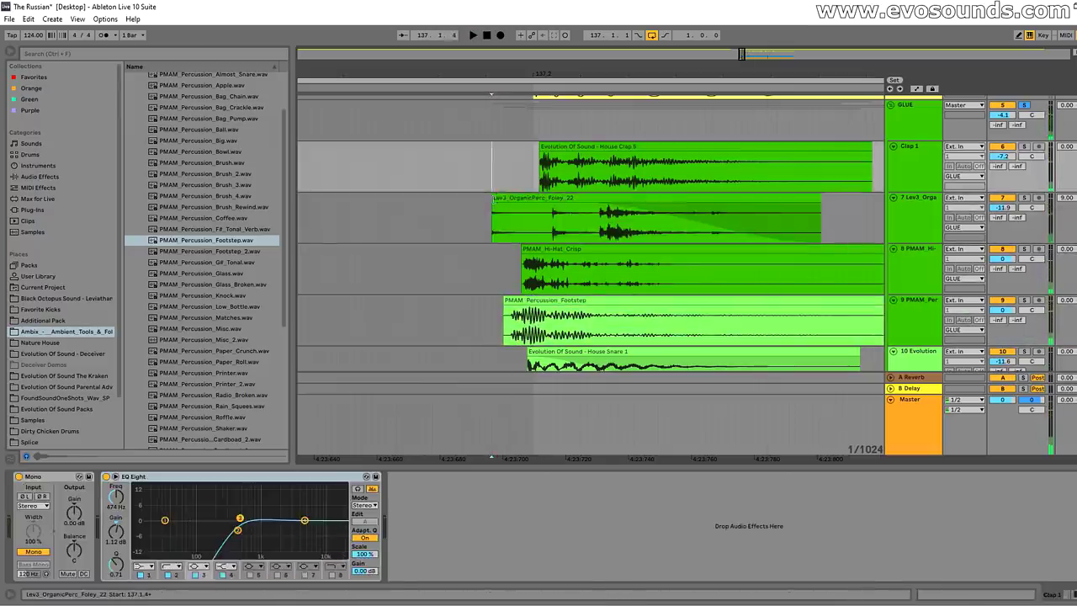
left_click_drag(505, 211, 547, 211)
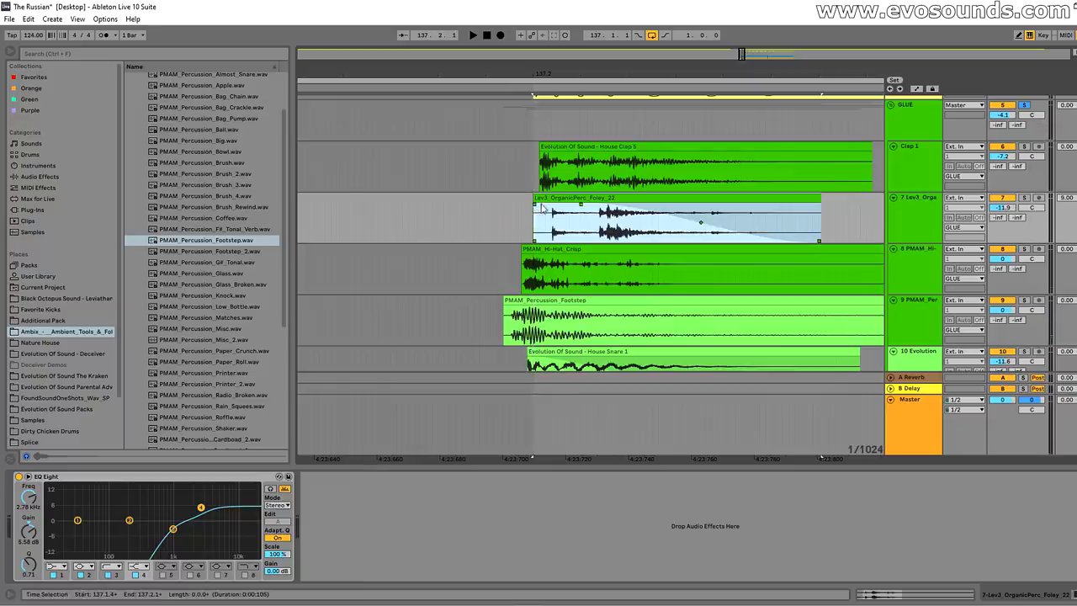
key("space")
key("space")
Audition the foley, hi-hat and footstep tracks soloed one at a time
left_click(513, 261)
key("space")
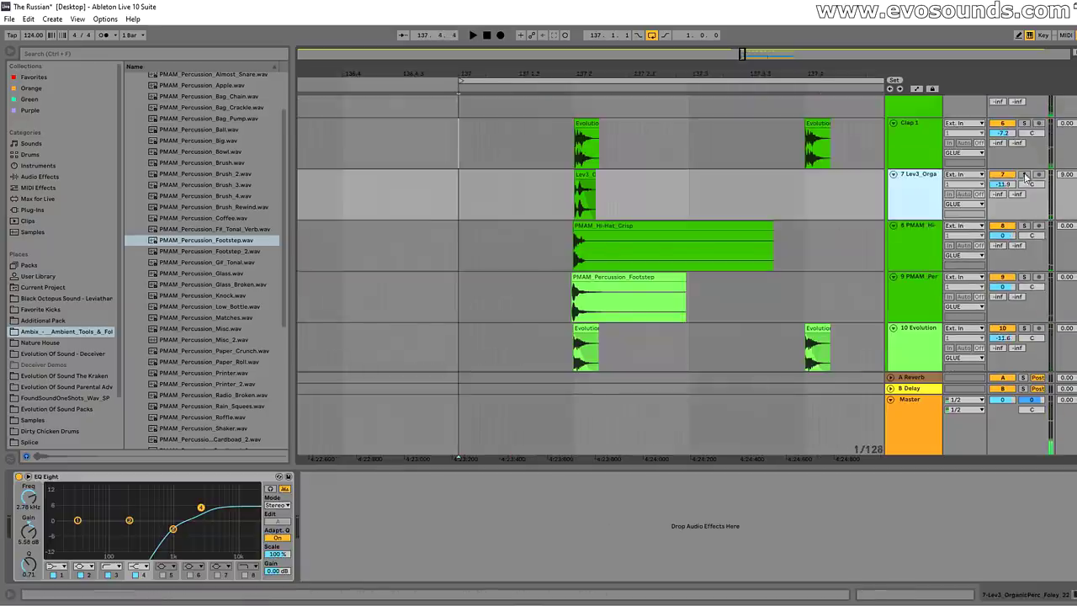
left_click(1024, 175)
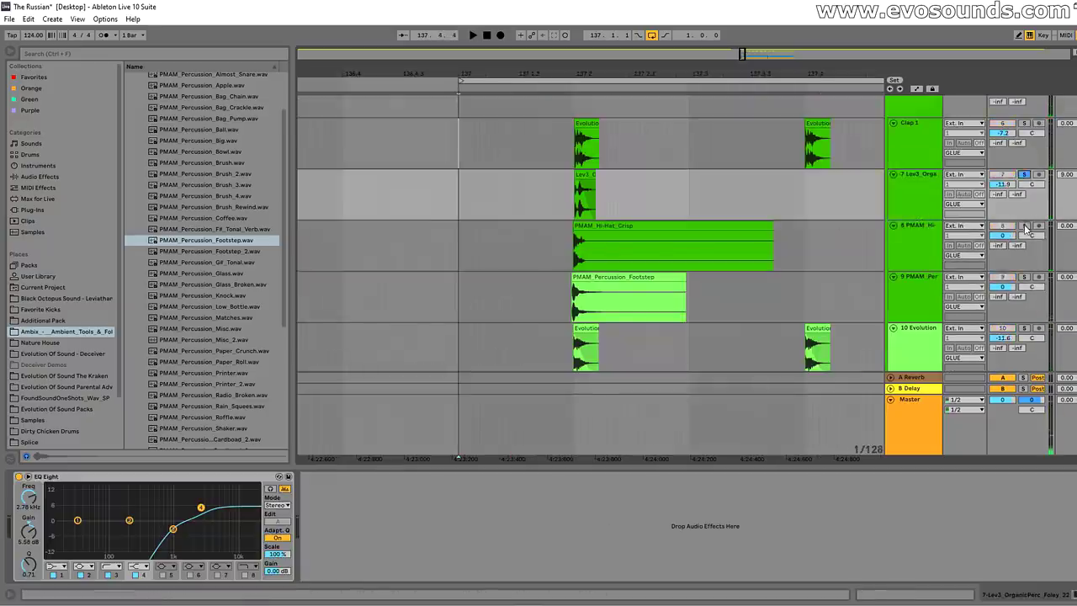
left_click(622, 229)
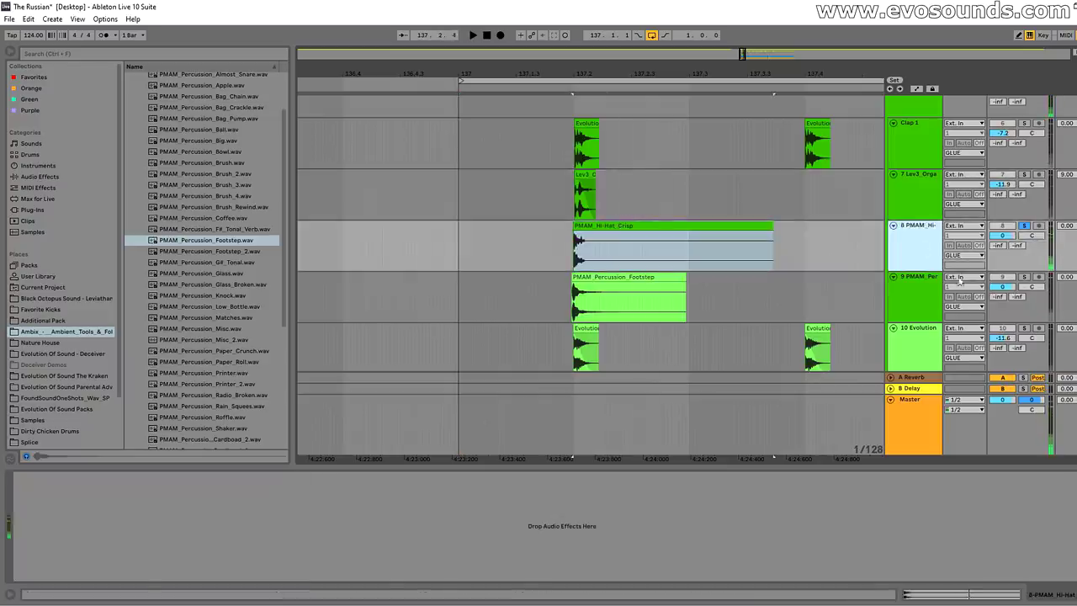
left_click(1024, 277)
key("space")
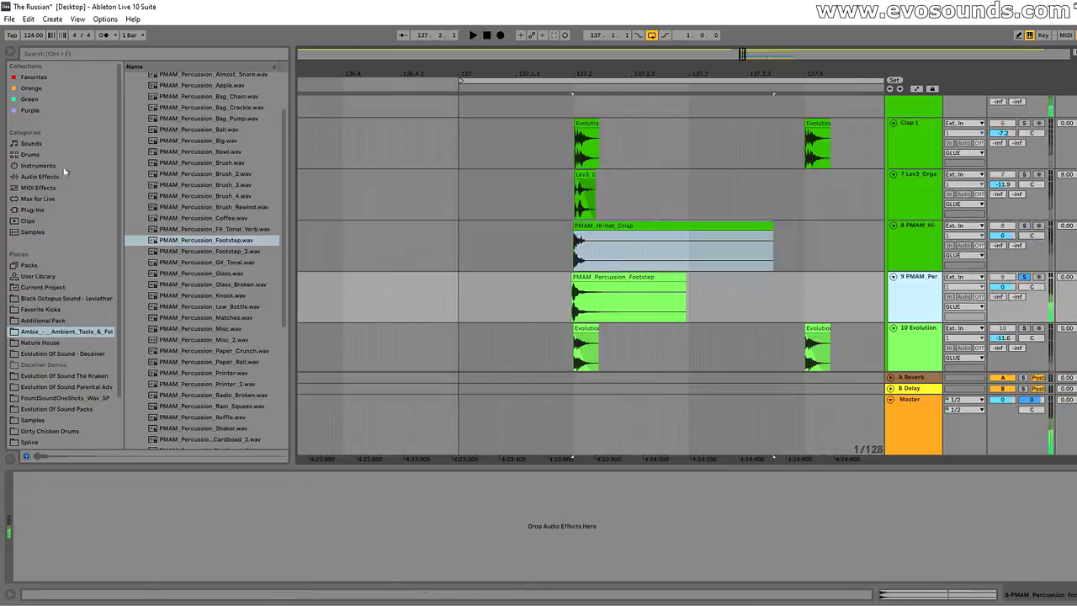
Find EQ Eight among the audio effects and load it on the footstep track
left_click(68, 174)
left_click(179, 53)
type("EQ")
left_click(160, 99)
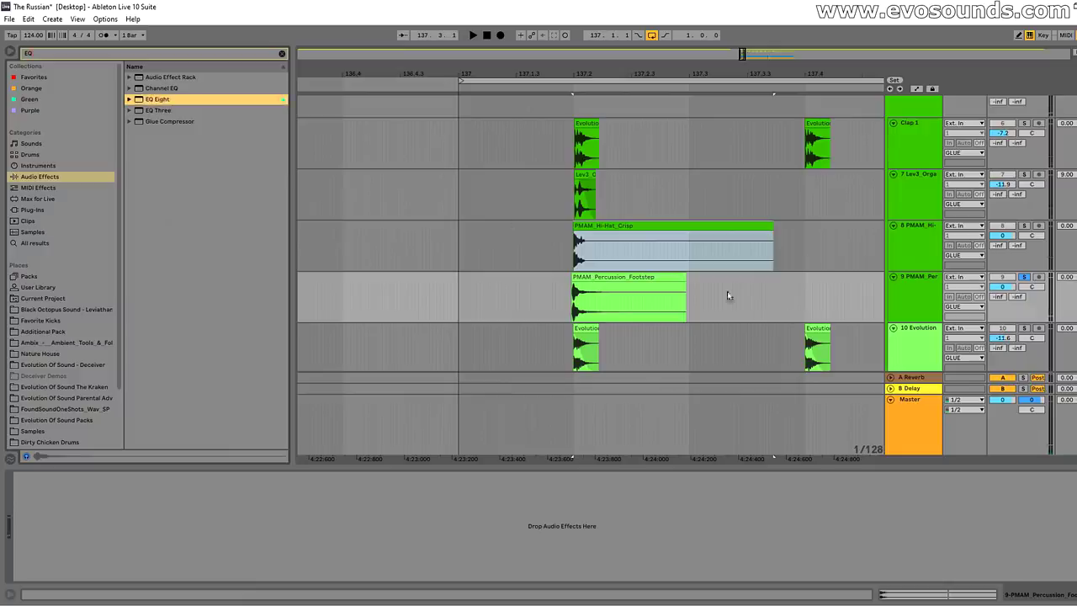
left_click_drag(160, 99, 906, 316)
Turn band 2 of the footstep track's EQ into a low cut at 1.98 kHz
left_click(130, 521)
left_click(82, 567)
left_click(82, 508)
left_click_drag(129, 528, 192, 525)
Unsolo the footstep track, set the hi-hat volume to -6.2 dB and the footstep volume to -6.1 dB, and play
left_click(1024, 277)
left_click_drag(1009, 238, 1010, 273)
key("space")
Delete the hi-hat and footstep material between beats 137.1.4 and 137.3.2
left_click_drag(739, 56, 740, 72)
key("plus")
left_click_drag(447, 244, 865, 317)
key("Delete")
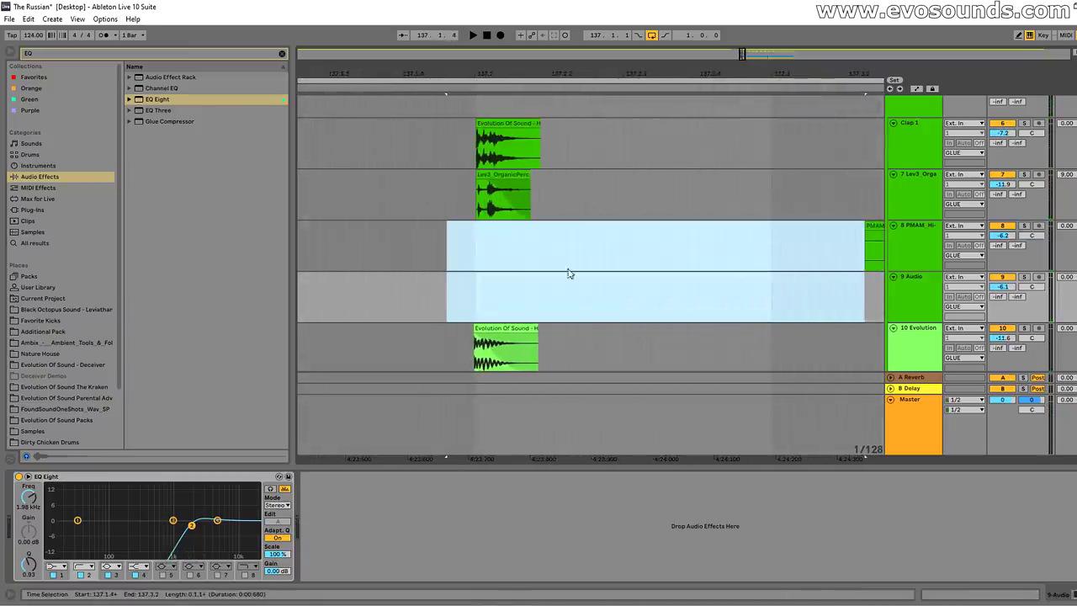
Extend the foley clip's end slightly past beat 137.2.2 and play it with the clap and snare layers
left_click(494, 175)
left_click_drag(529, 176, 578, 176)
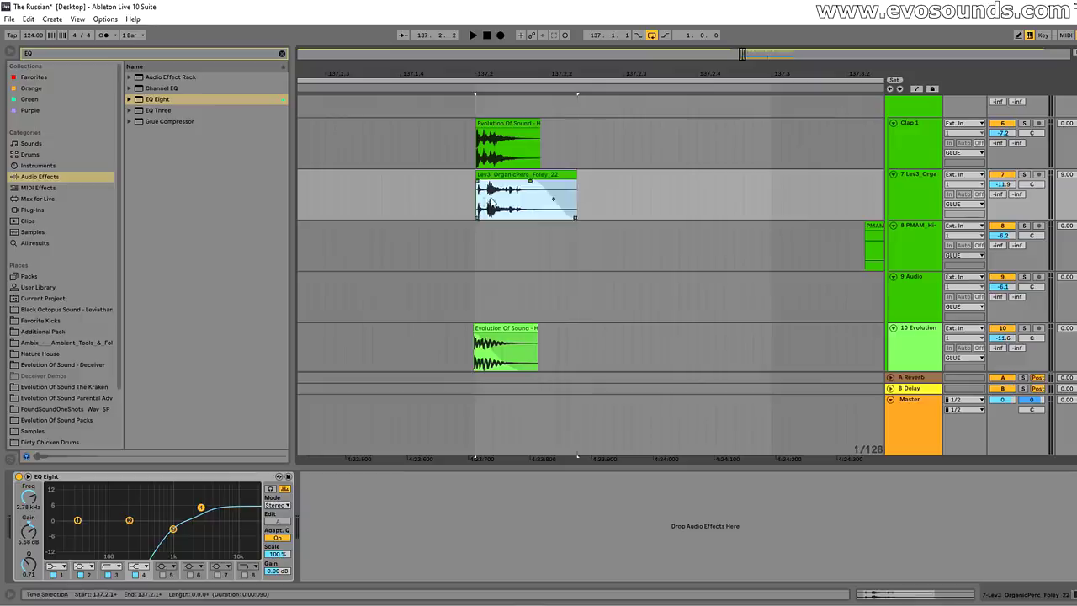
left_click_drag(493, 203, 533, 204)
left_click(479, 200)
key("space")
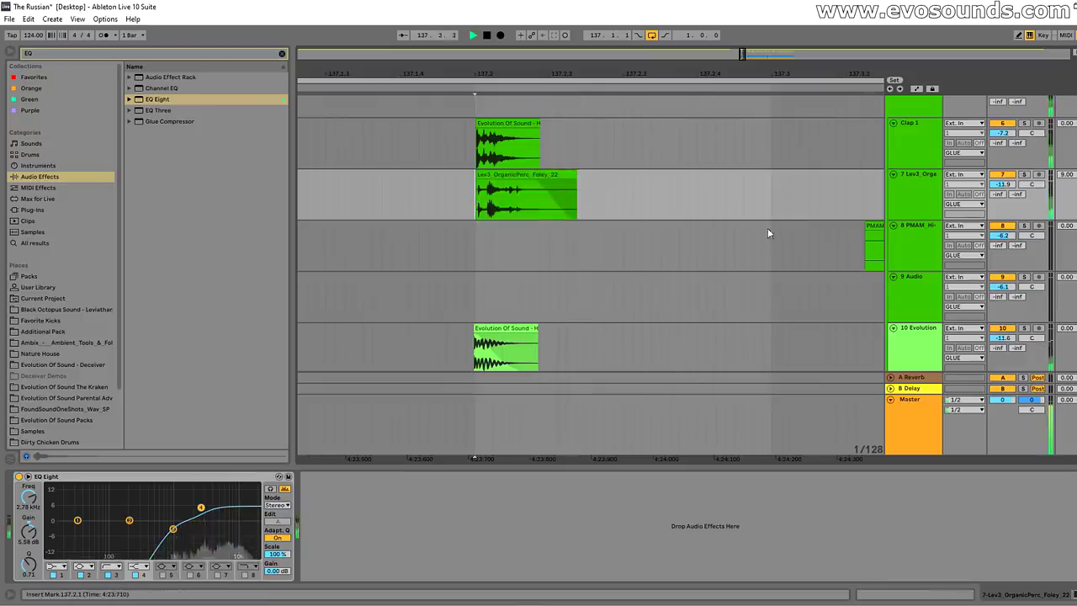
left_click(507, 190)
key("space")
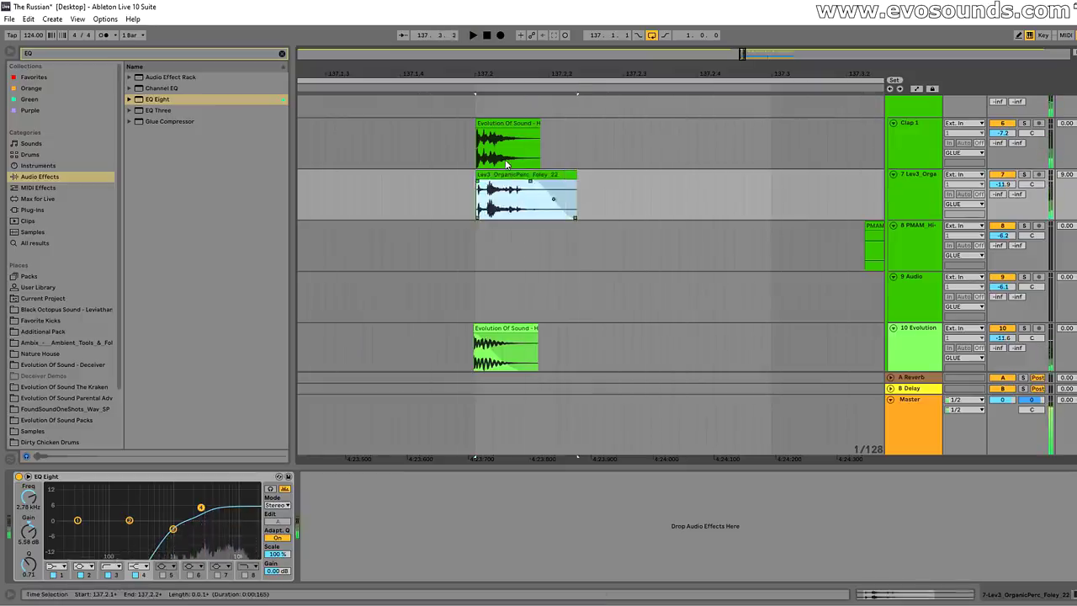